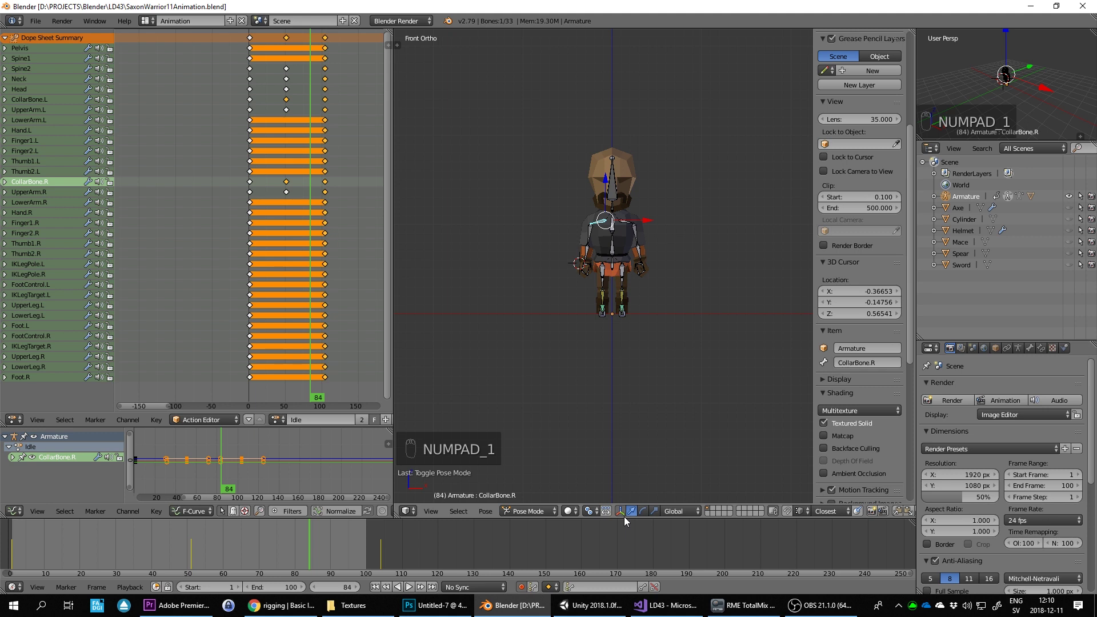
# Step: Put the armature back in Pose Mode in front view and enable auto-keying in the Timeline
pyautogui.press('Tab')
pyautogui.press('Tab')
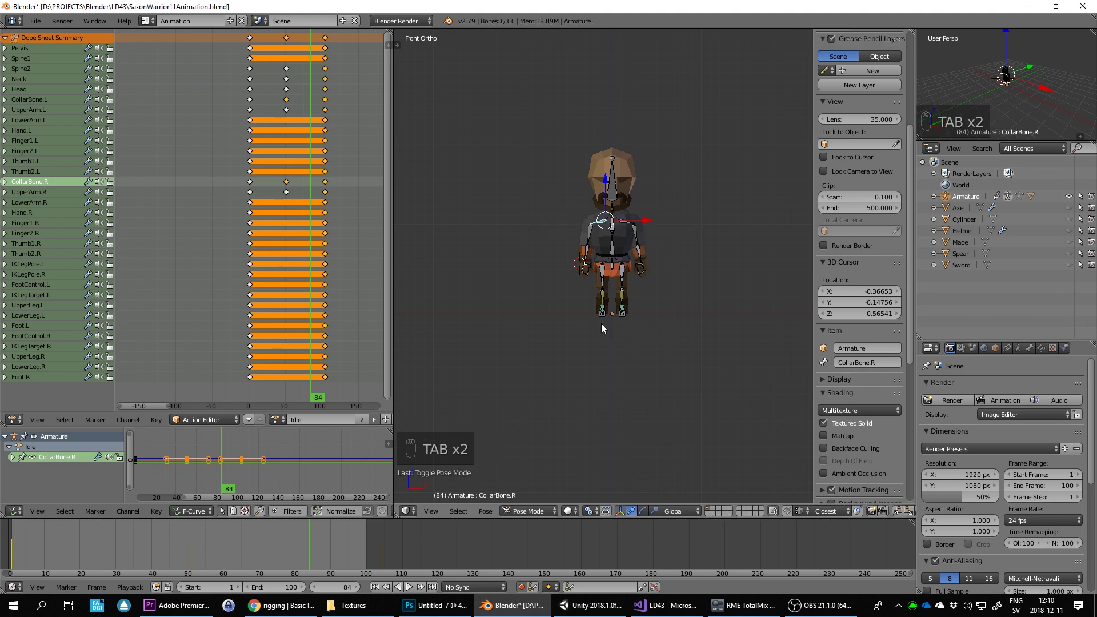
pyautogui.press('KP_1')
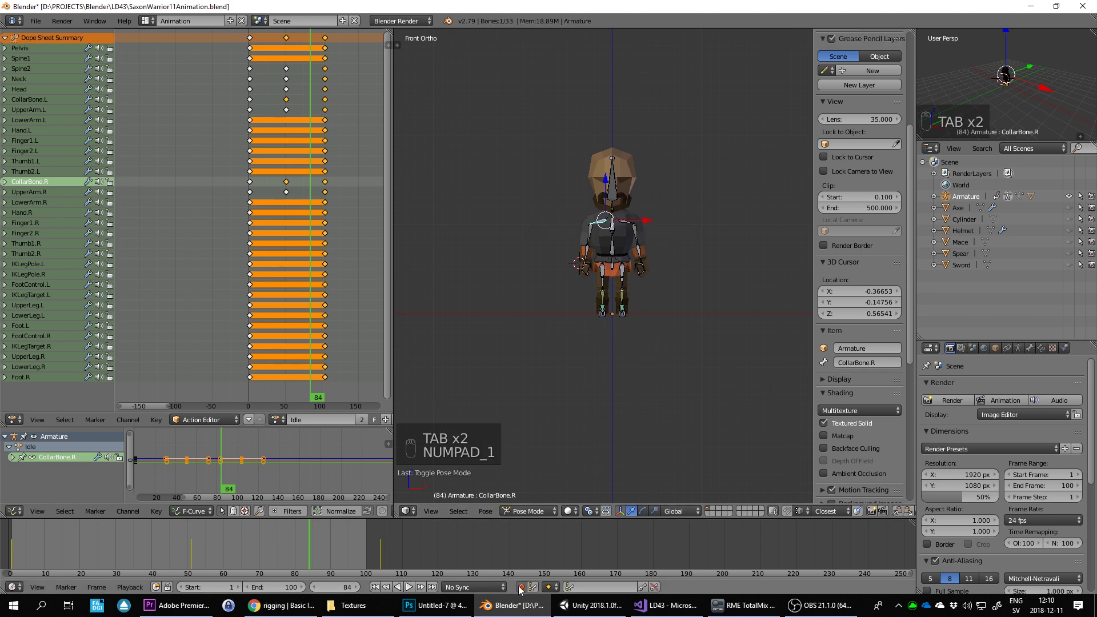
pyautogui.click(521, 587)
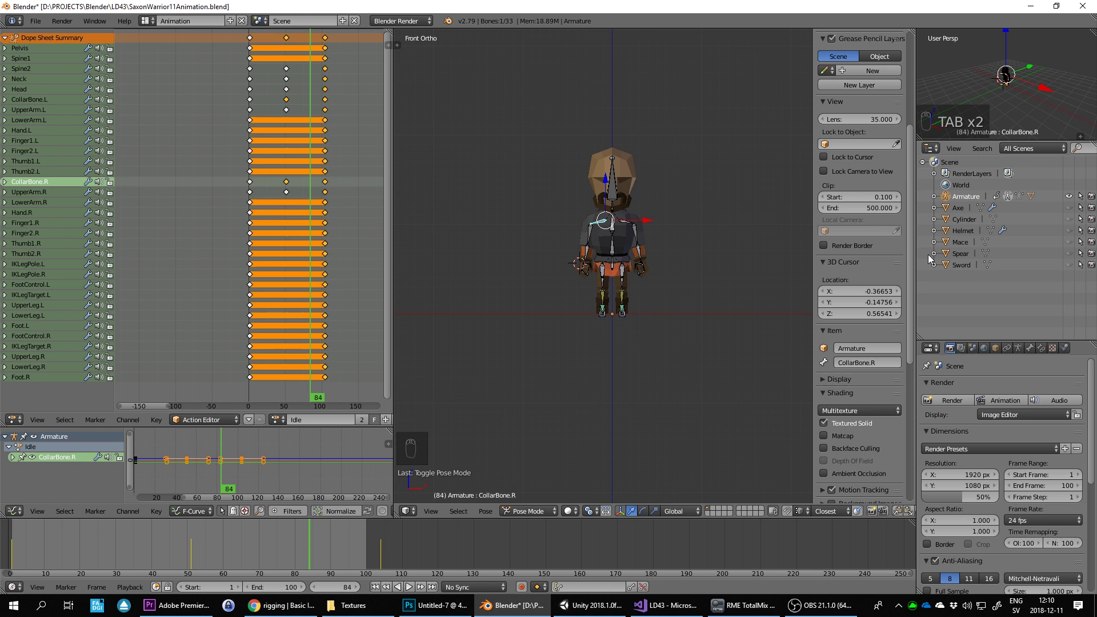
# Step: Unhide the Axe in the Outliner and switch the armature to the T-Pose action
pyautogui.click(935, 209)
pyautogui.click(936, 209)
pyautogui.click(1068, 208)
pyautogui.moveTo(547, 200); pyautogui.dragTo(564, 245, button='middle')
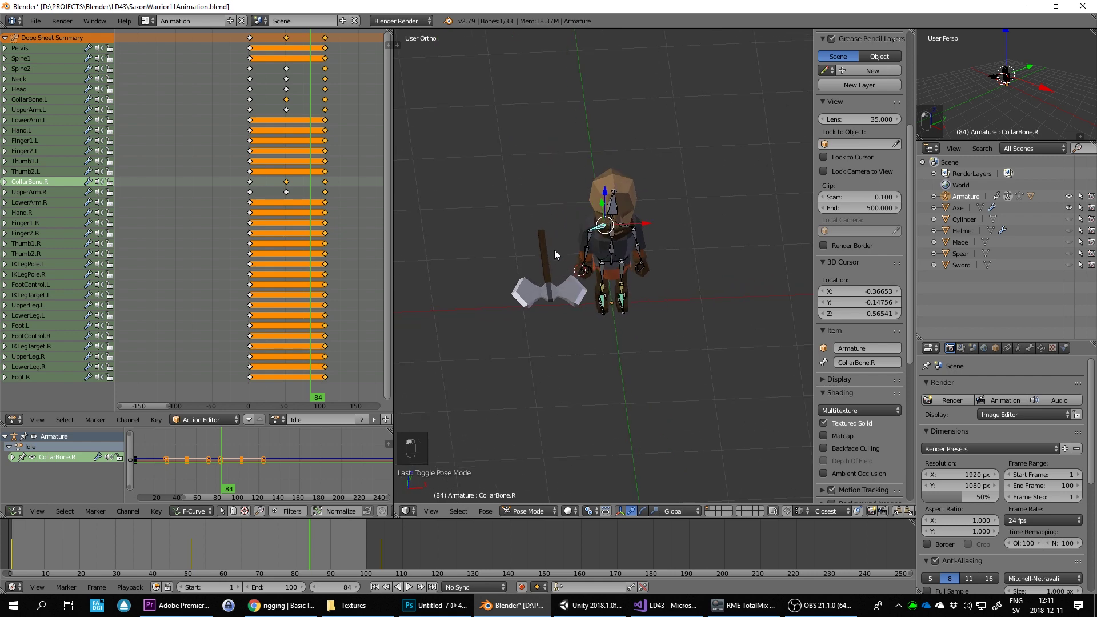
pyautogui.scroll(3, 558, 254)
pyautogui.scroll(-2, 558, 254)
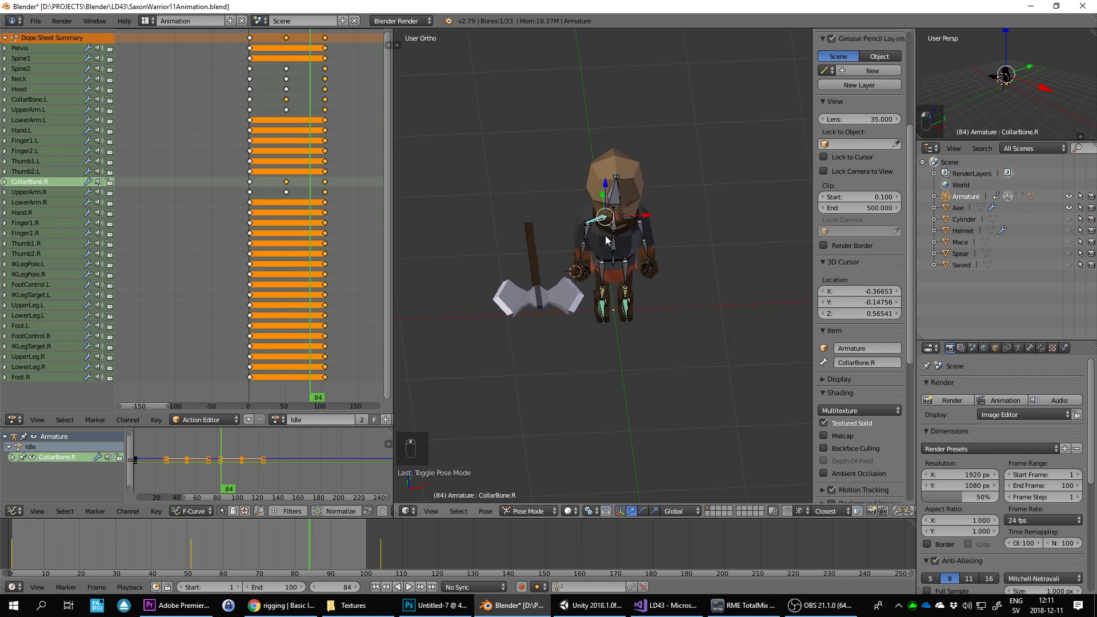
pyautogui.click(275, 422)
pyautogui.click(295, 446)
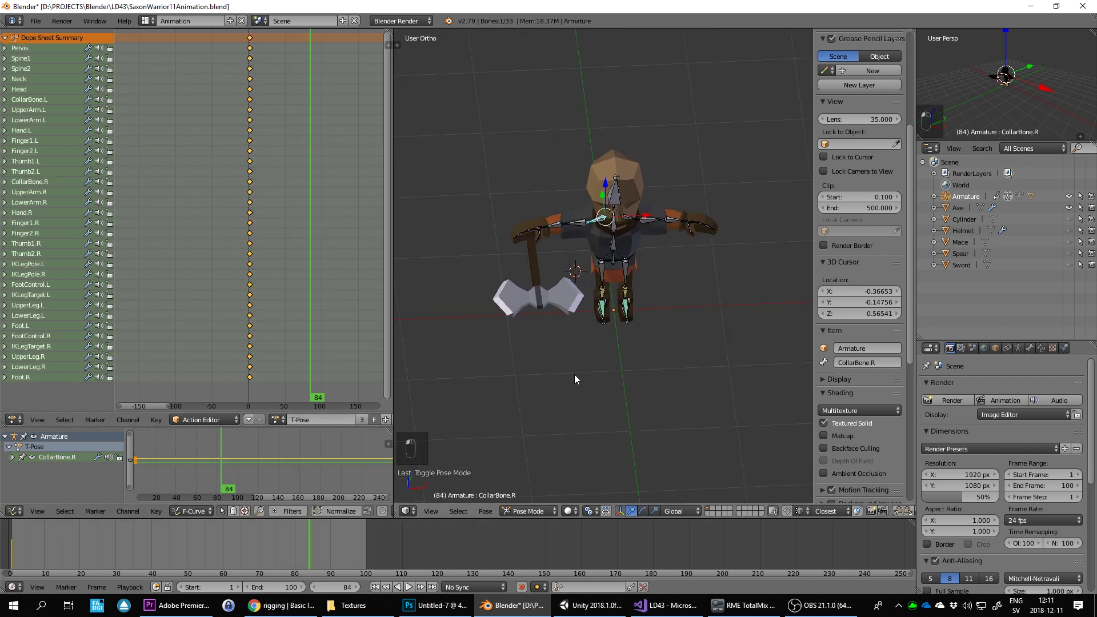
# Step: Select the axe and apply its Mirror modifier
pyautogui.scroll(4, 513, 282)
pyautogui.scroll(1, 506, 291)
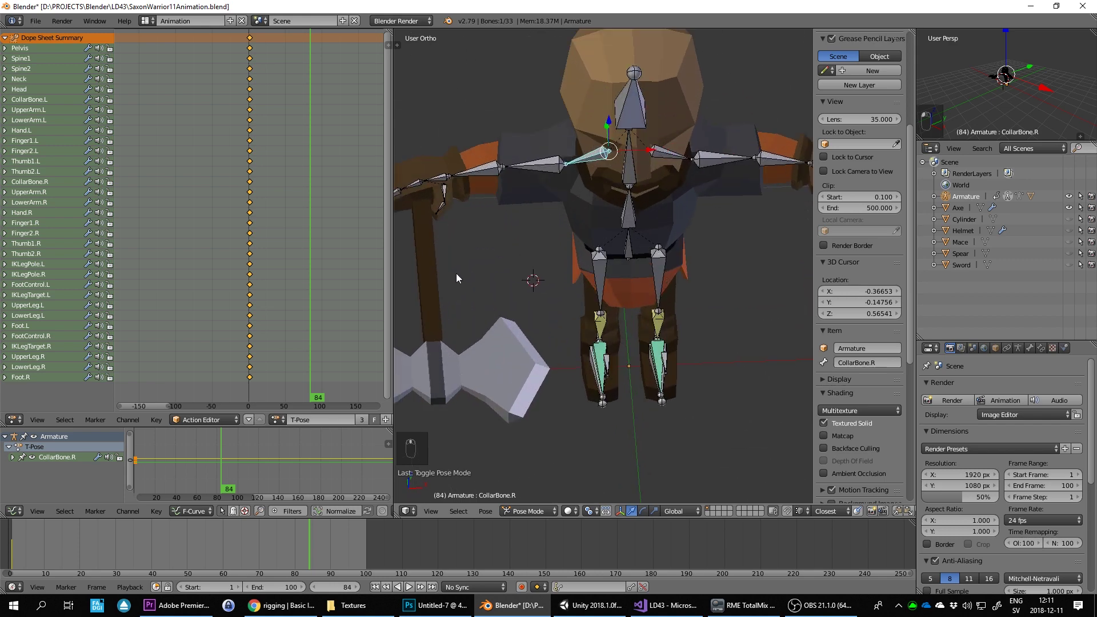
pyautogui.moveTo(460, 272)
pyautogui.keyDown('shift'); pyautogui.mouseDown(button='middle')
pyautogui.moveTo(562, 307)
pyautogui.moveTo(568, 288)
pyautogui.mouseUp(button='middle'); pyautogui.keyUp('shift')
pyautogui.rightClick(512, 245)
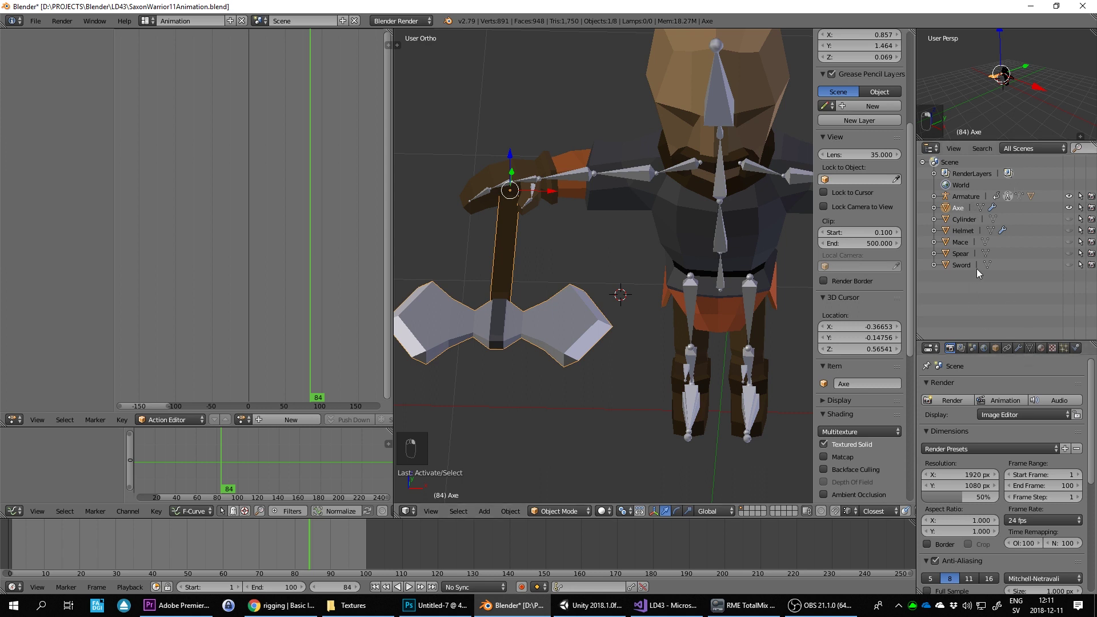
pyautogui.click(1020, 349)
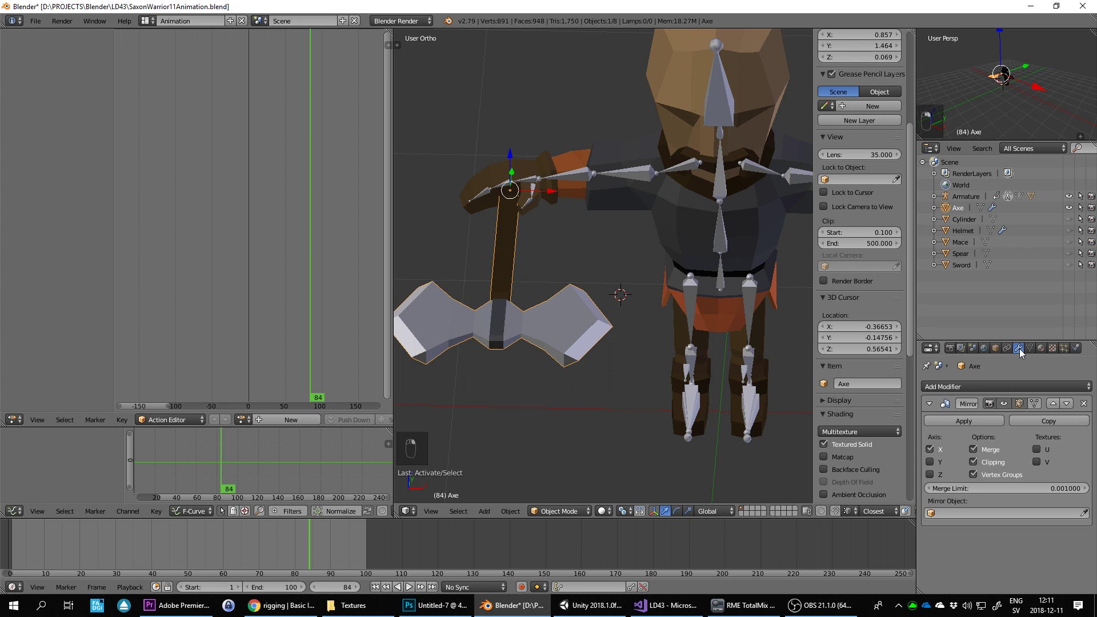
pyautogui.click(980, 422)
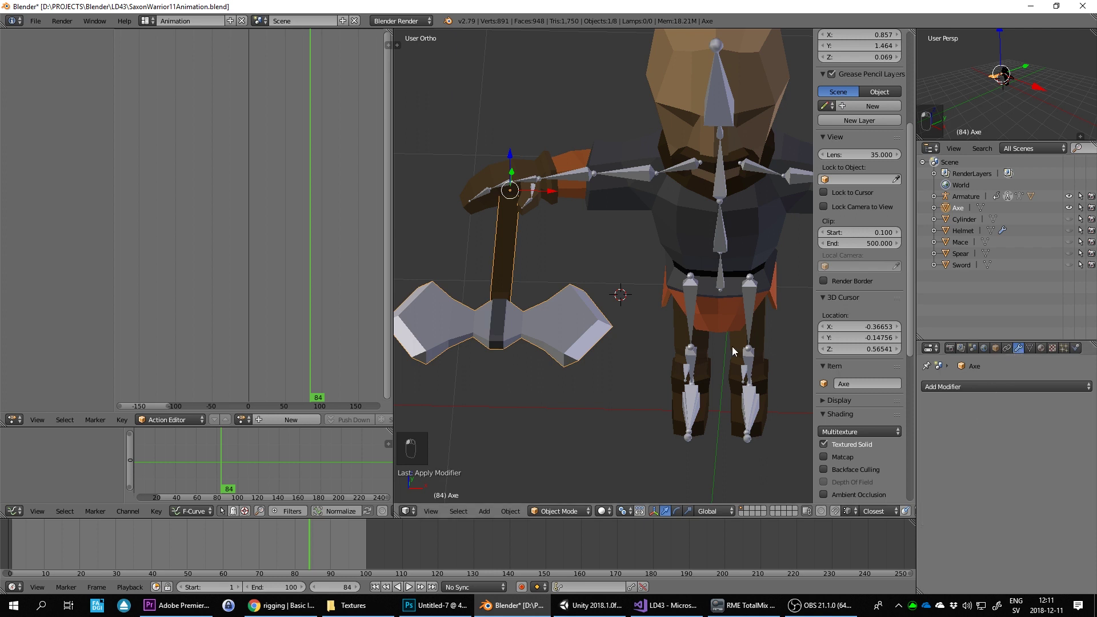
pyautogui.click(1029, 348)
pyautogui.click(1020, 348)
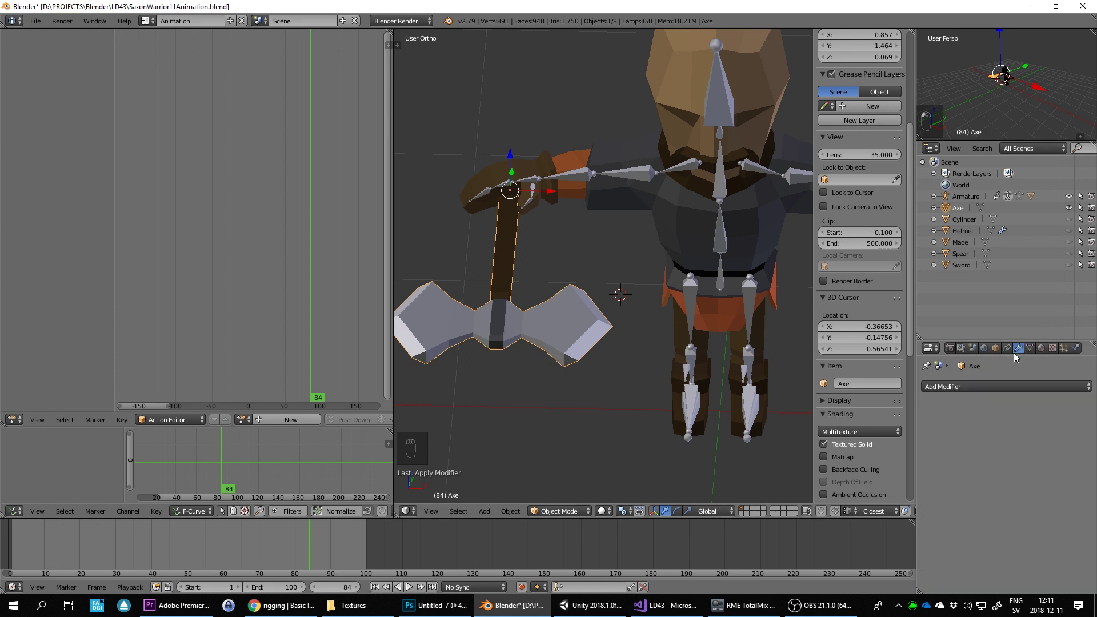
pyautogui.click(1008, 349)
# Step: Add a Child Of constraint to the axe targeting the Armature's Hand.R bone
pyautogui.click(1016, 385)
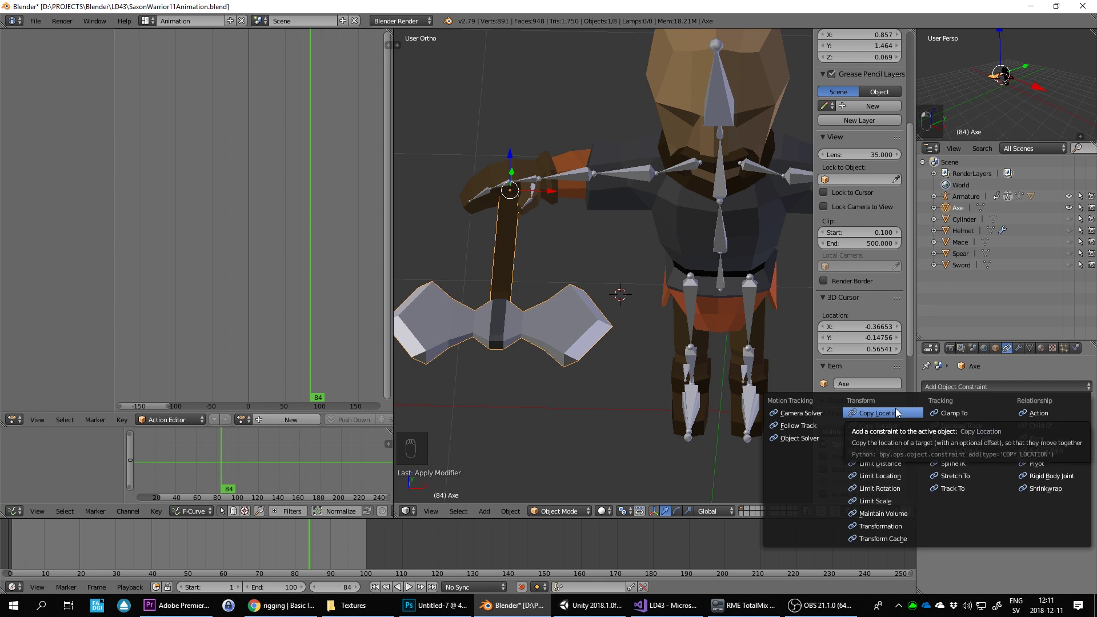
pyautogui.click(958, 387)
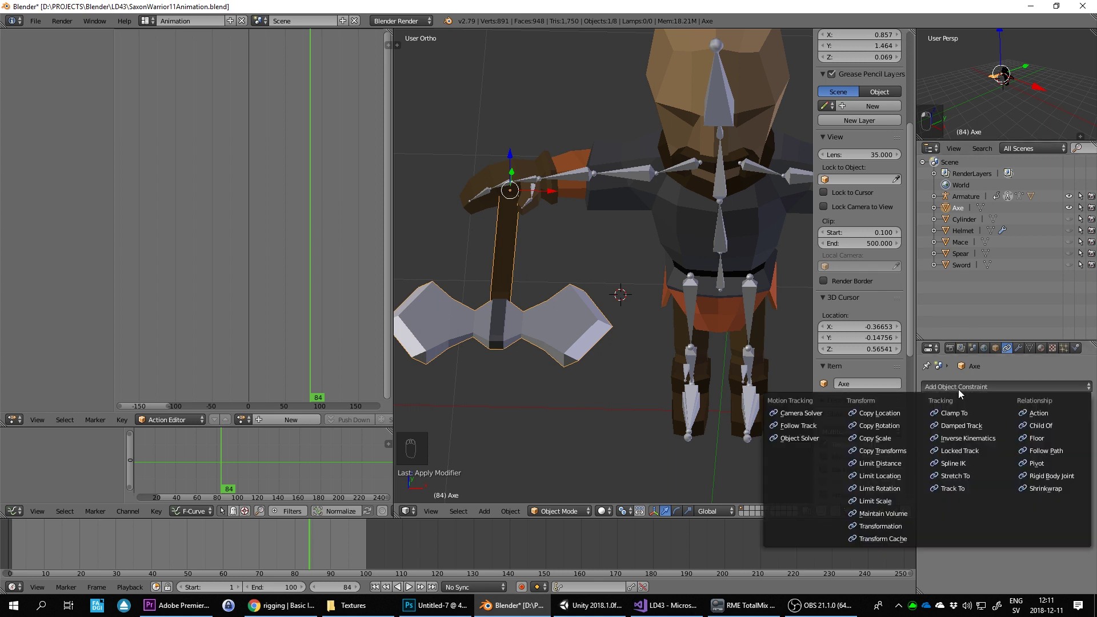
pyautogui.click(1067, 430)
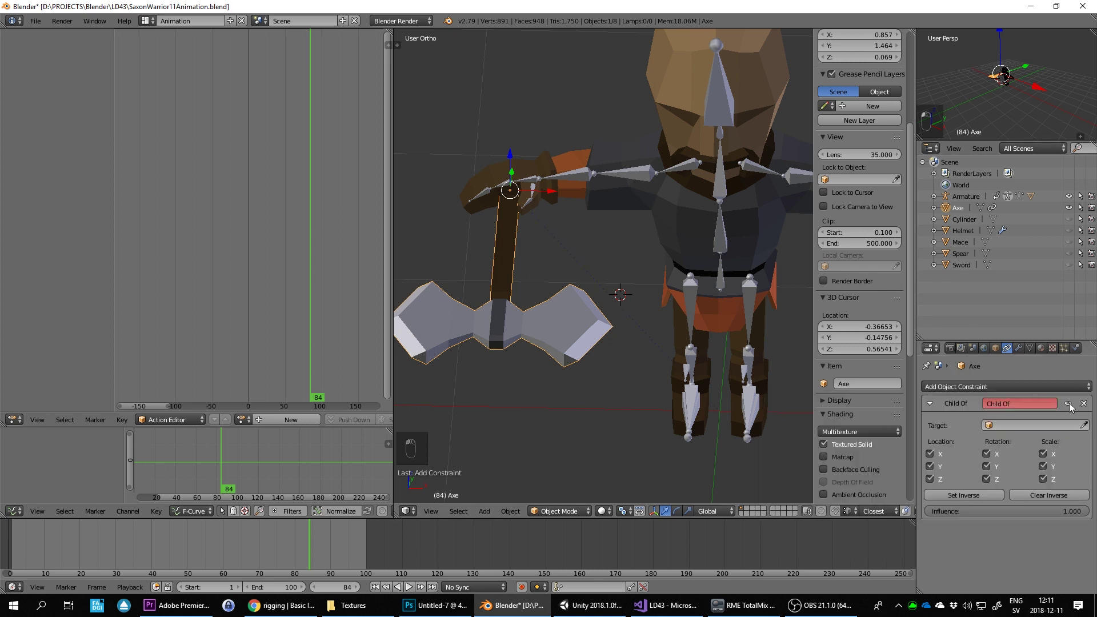
pyautogui.click(1084, 426)
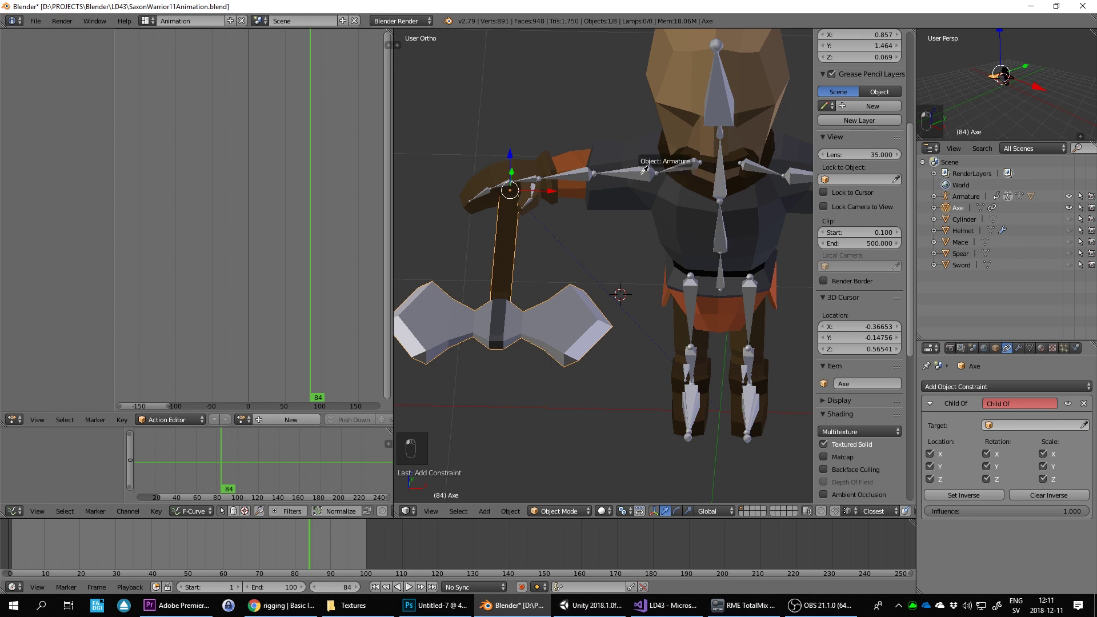
pyautogui.click(663, 168)
pyautogui.click(1014, 440)
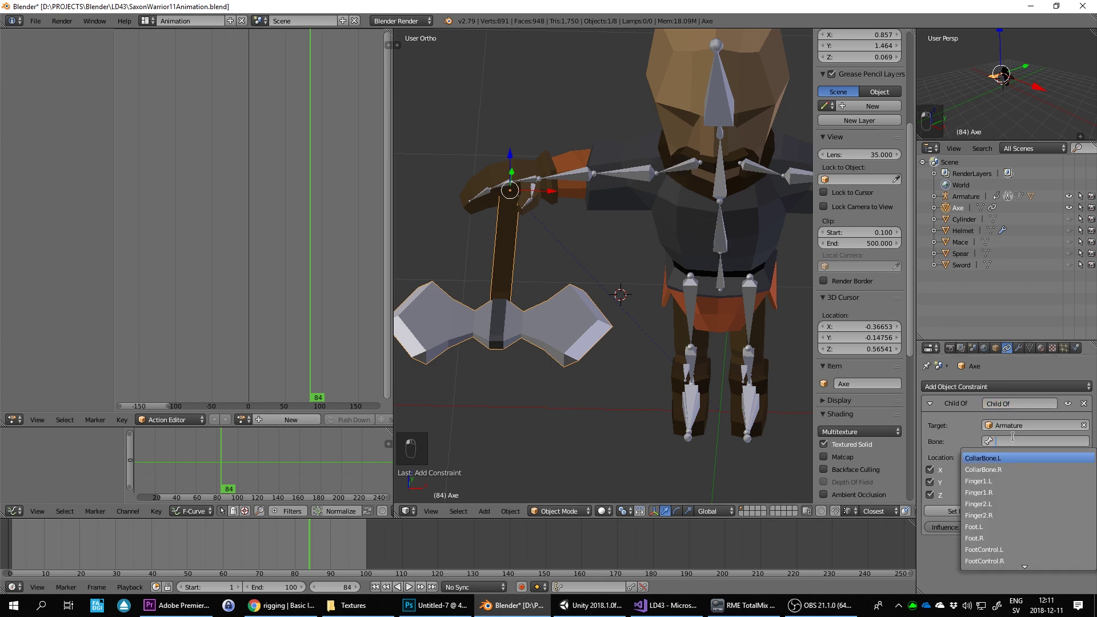
pyautogui.write('Han')
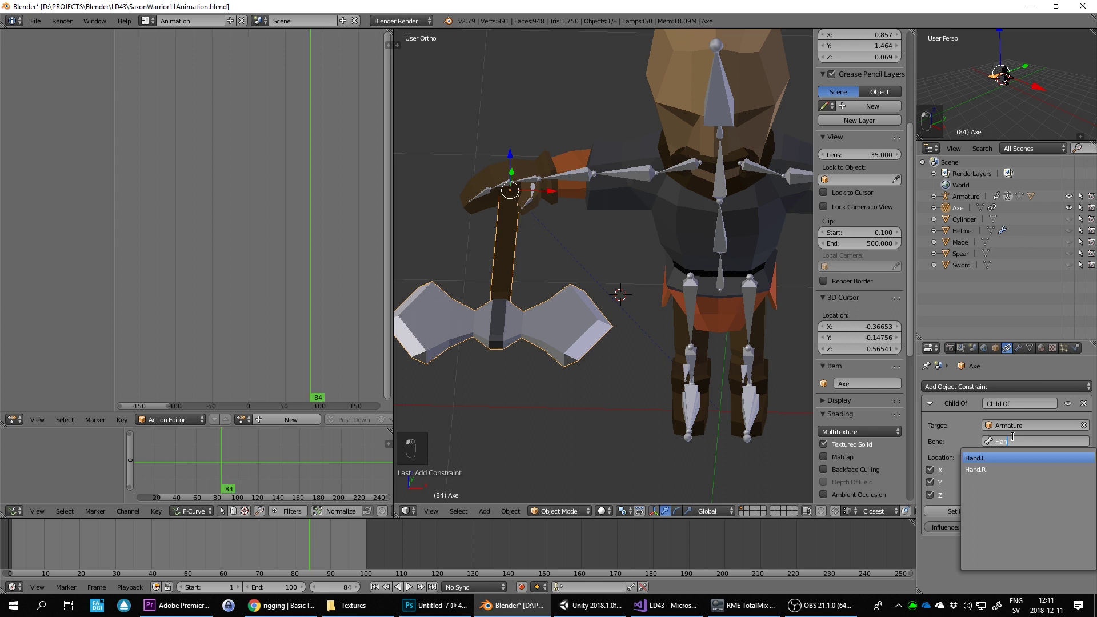
pyautogui.click(991, 468)
# Step: Uncheck the constraint's Scale X/Y/Z and inspect the axe's constraint in the Outliner
pyautogui.scroll(-2, 698, 345)
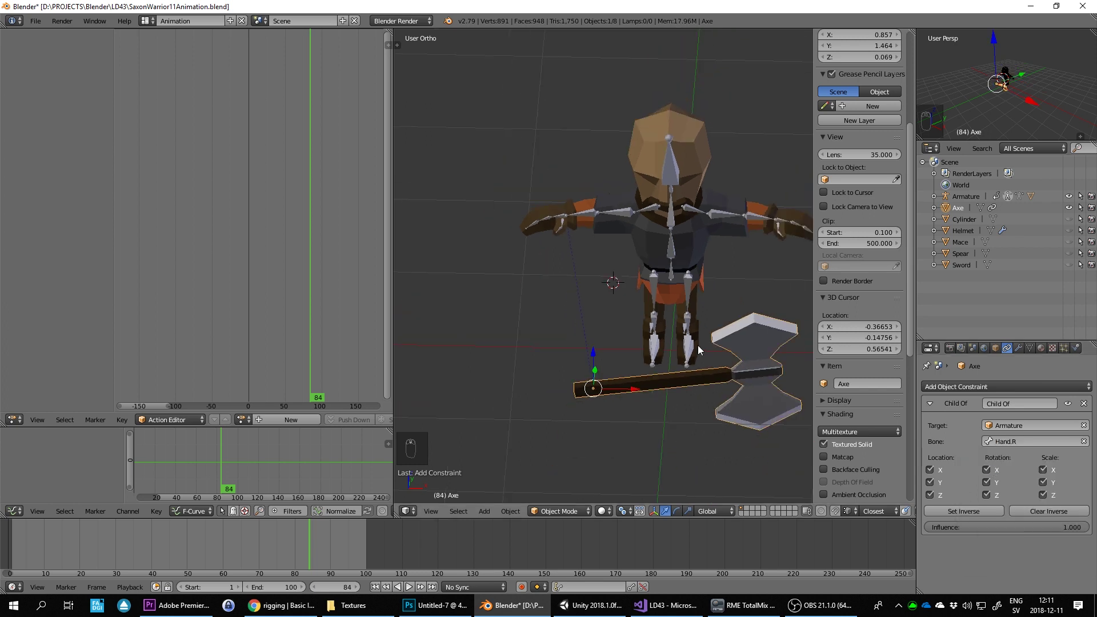
pyautogui.click(1050, 471)
pyautogui.click(1050, 496)
pyautogui.click(672, 376)
pyautogui.moveTo(674, 380); pyautogui.dragTo(718, 332, button='middle')
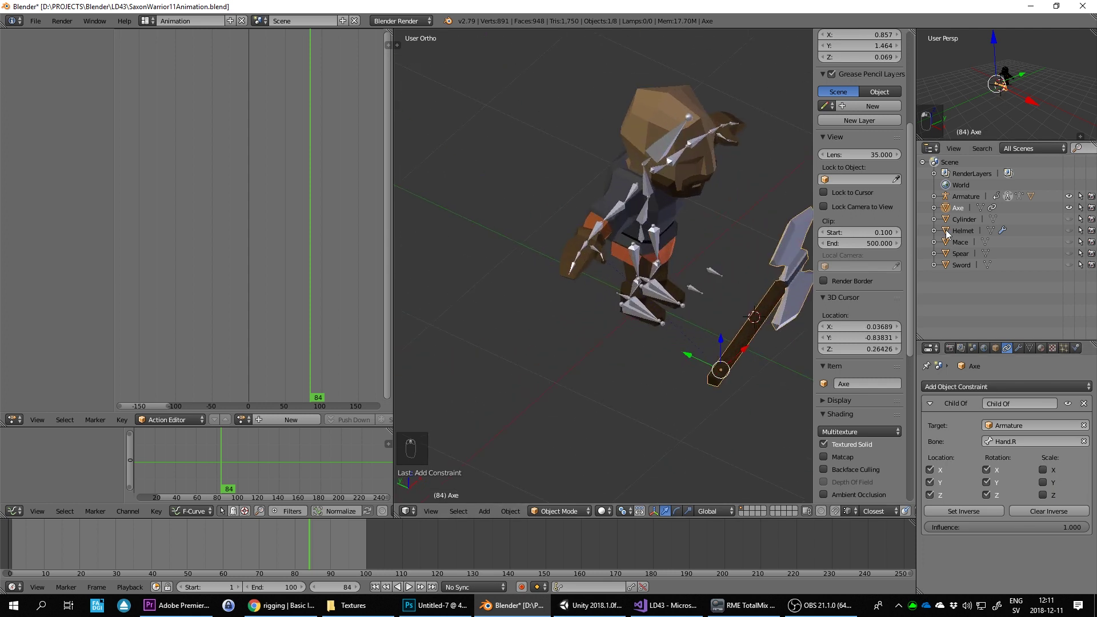
pyautogui.click(934, 207)
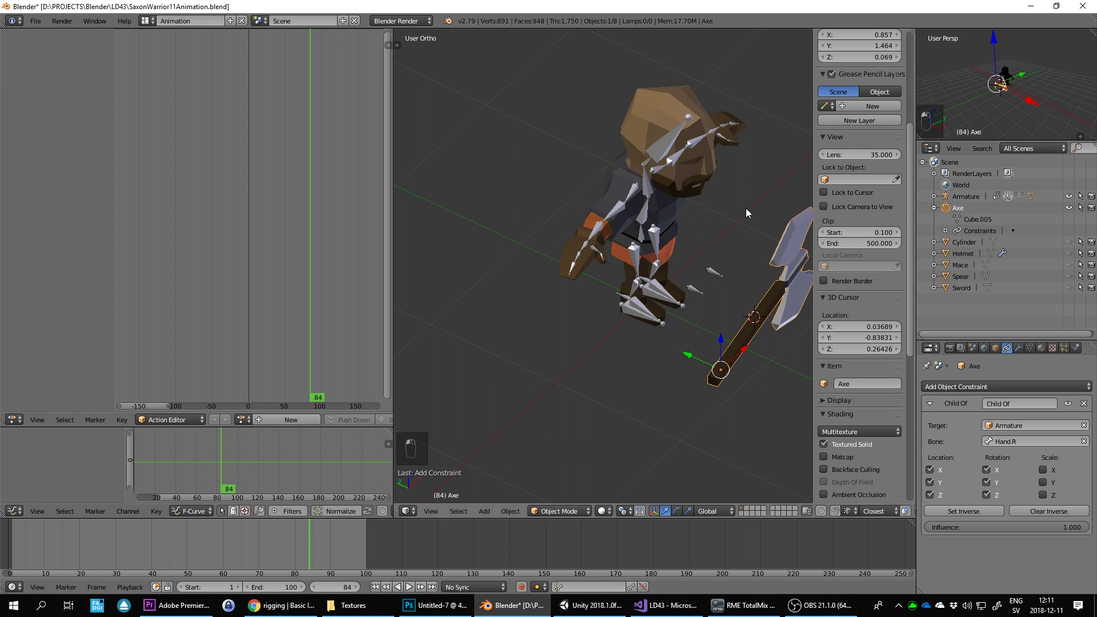
pyautogui.scroll(5, 737, 211)
pyautogui.scroll(-8, 703, 253)
# Step: Zero the axe's Location X, Y and Z so it snaps to the hand
pyautogui.scroll(1, 705, 257)
pyautogui.scroll(4, 843, 233)
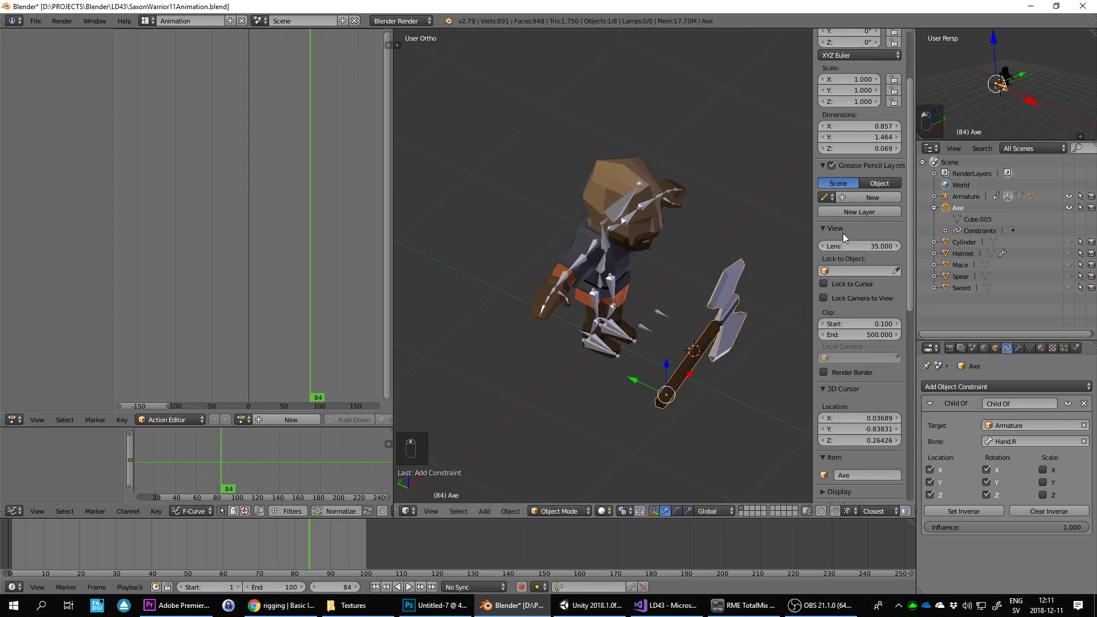
pyautogui.scroll(4, 842, 234)
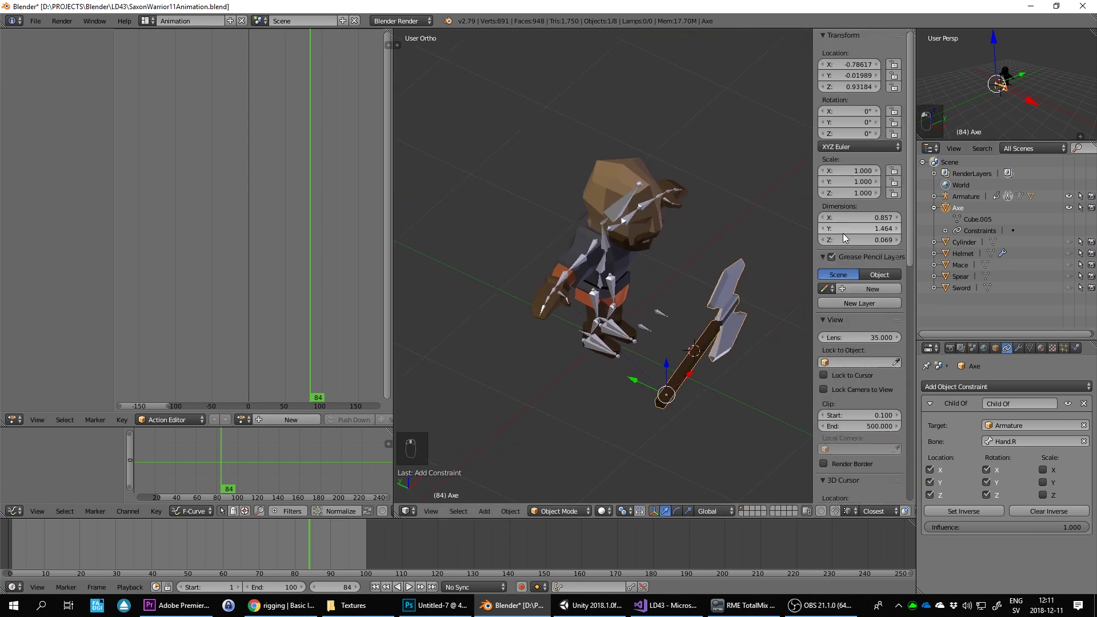
pyautogui.click(857, 64)
pyautogui.write('0')
pyautogui.press('Tab')
pyautogui.write('0')
pyautogui.press('Tab')
pyautogui.write('0')
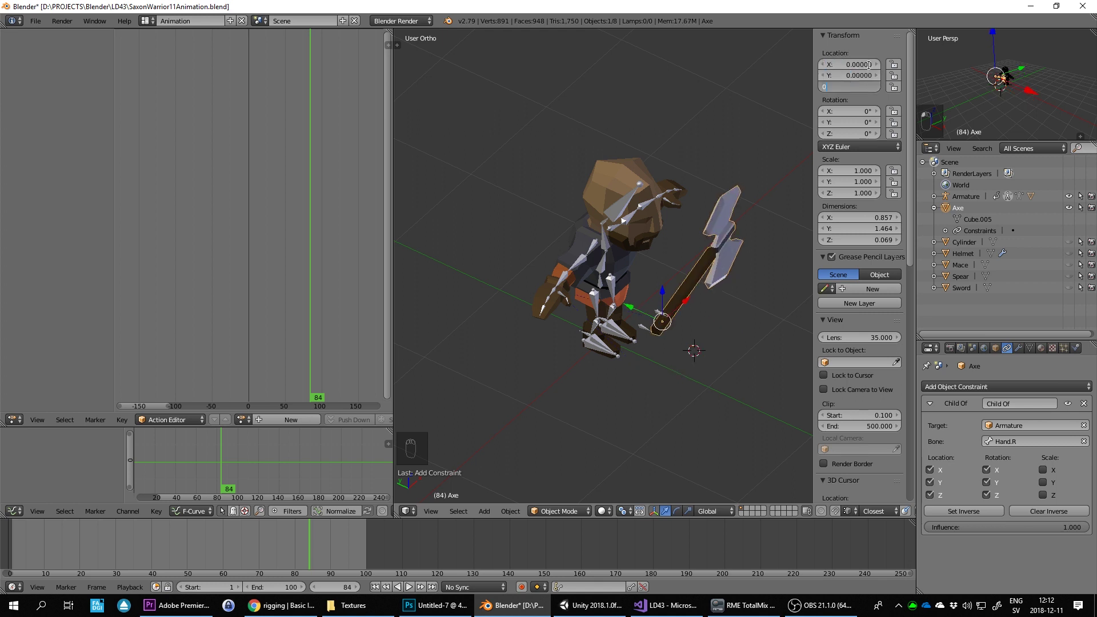
pyautogui.press('Tab')
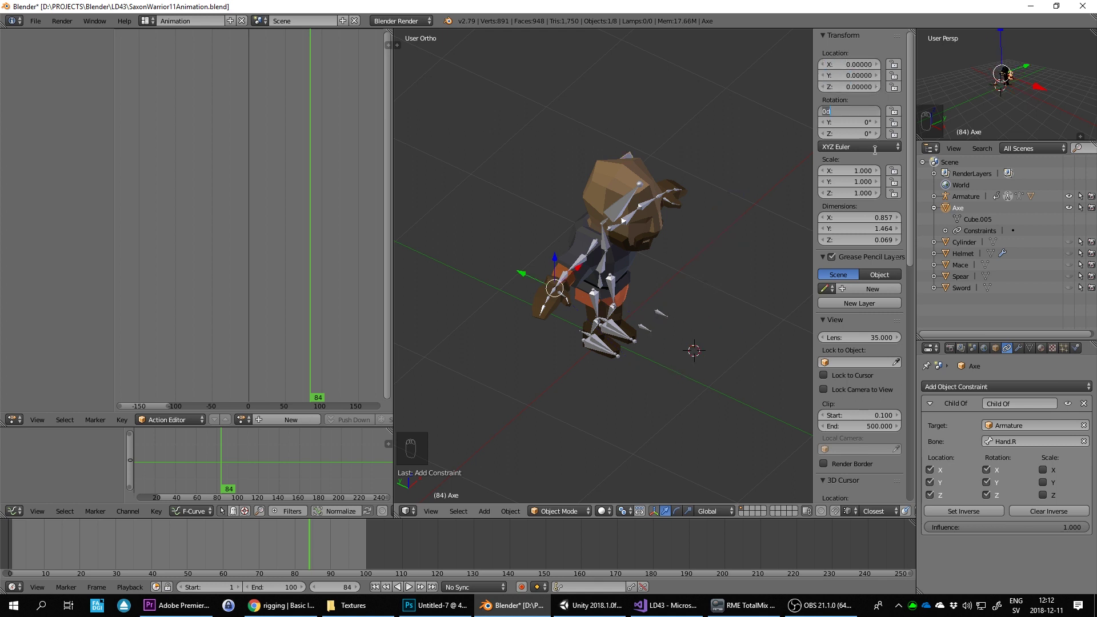
pyautogui.press('Tab')
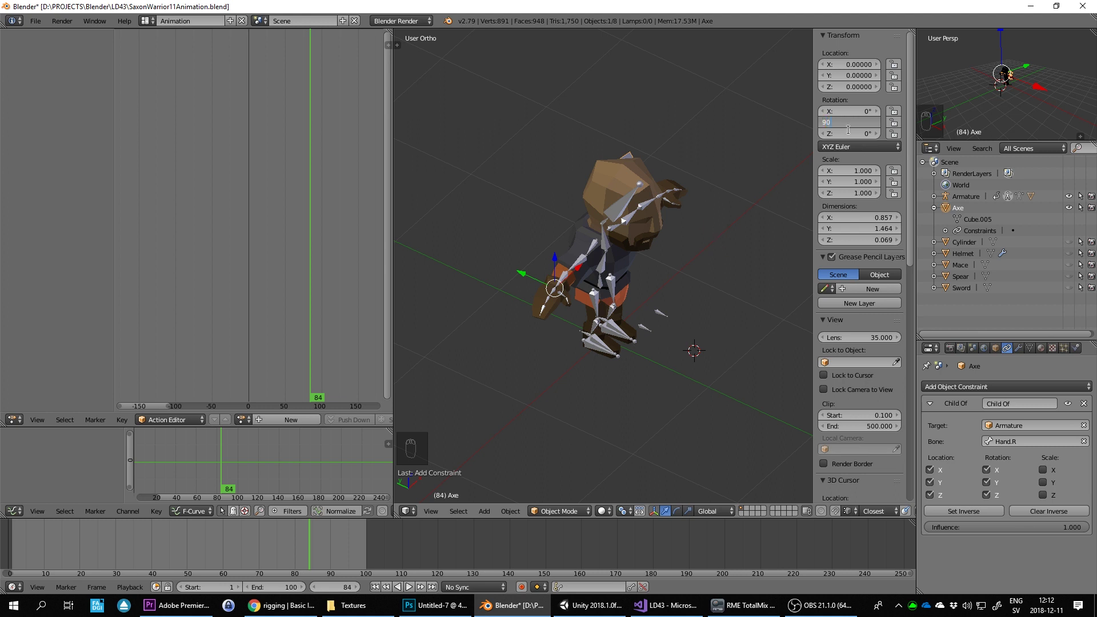
# Step: Set the axe's X rotation to -90° and check it in the hand
pyautogui.write('d')
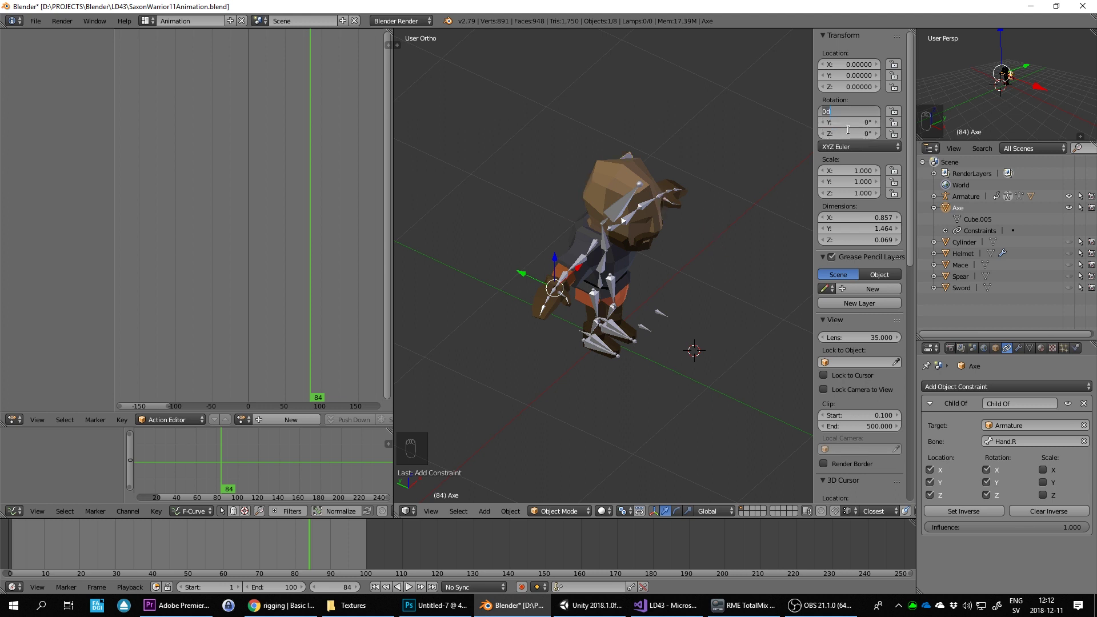
pyautogui.hotkey('shift', 'Tab')
pyautogui.hotkey('shift', 'Tab')
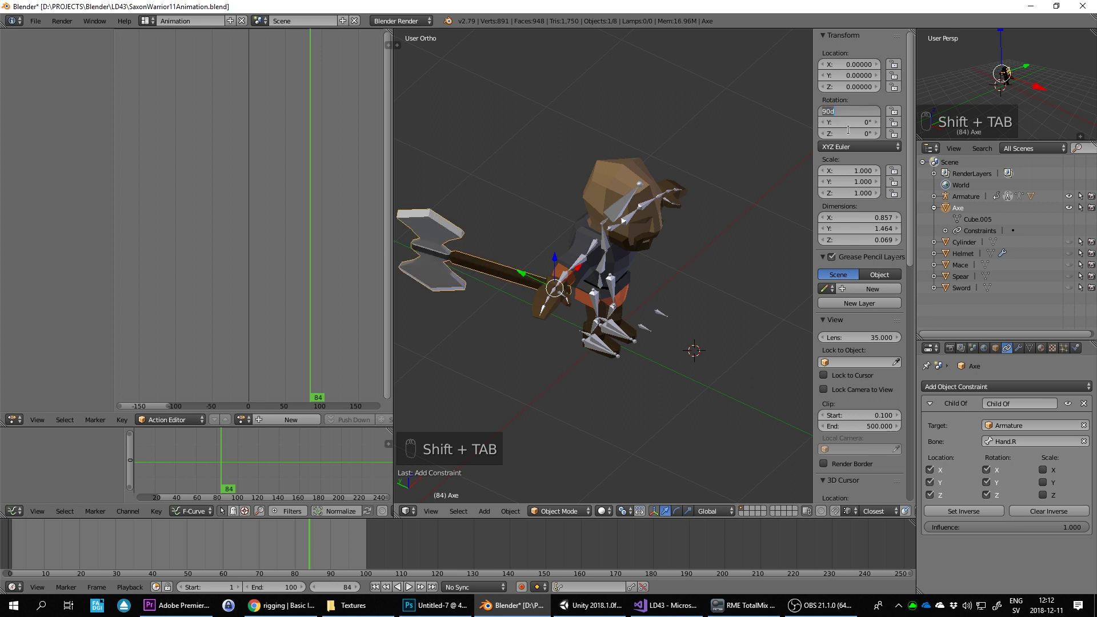
pyautogui.press('Return')
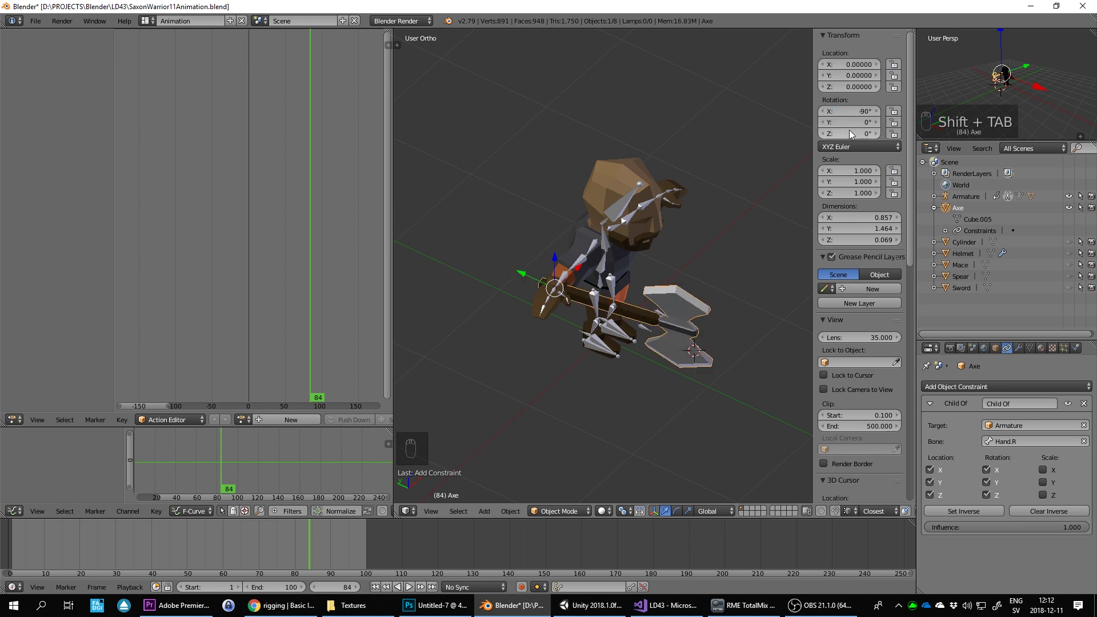
pyautogui.moveTo(732, 250)
pyautogui.mouseDown(button='middle')
pyautogui.moveTo(625, 225)
pyautogui.moveTo(619, 199)
pyautogui.moveTo(657, 236)
pyautogui.mouseUp(button='middle')
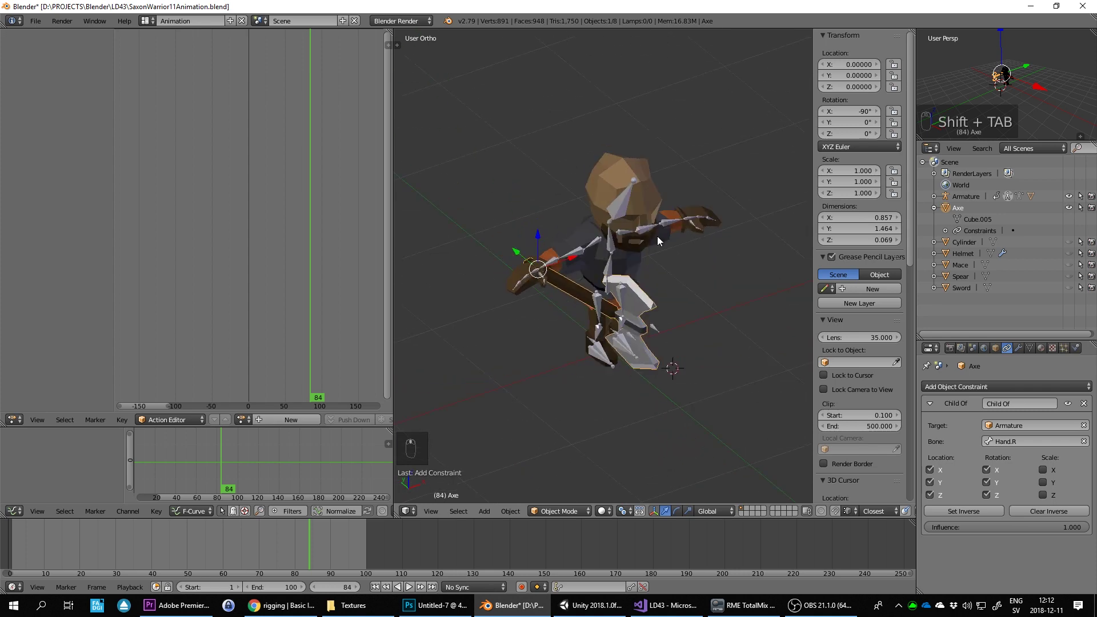
pyautogui.scroll(3, 657, 236)
pyautogui.scroll(-1, 657, 235)
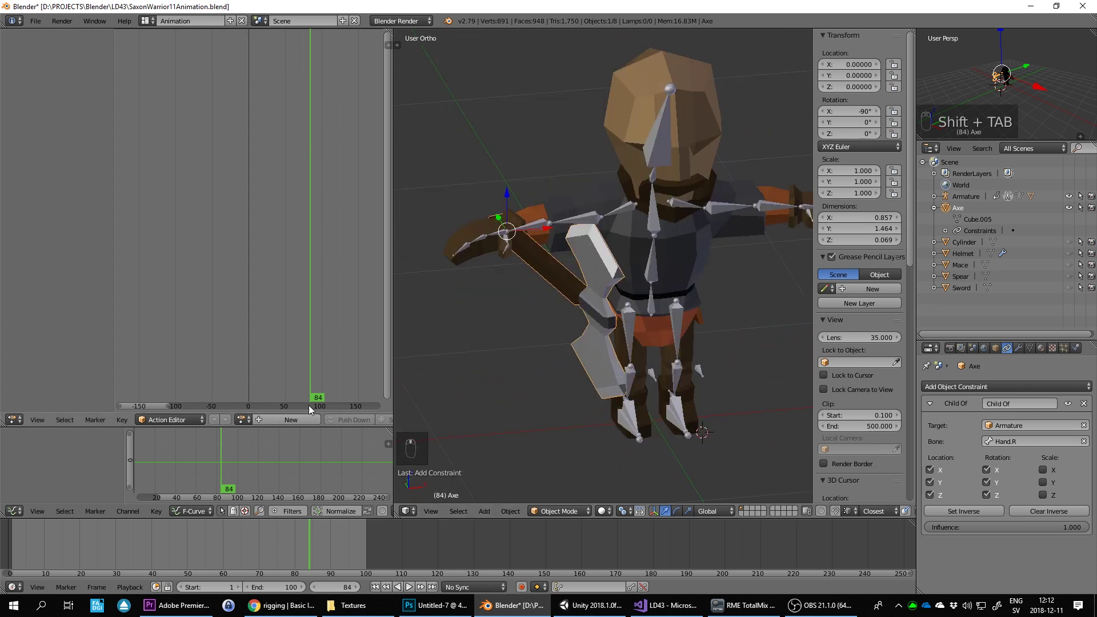
# Step: Cycle the armature's action through T-Pose to Idle and return to the first frame
pyautogui.click(244, 420)
pyautogui.click(252, 451)
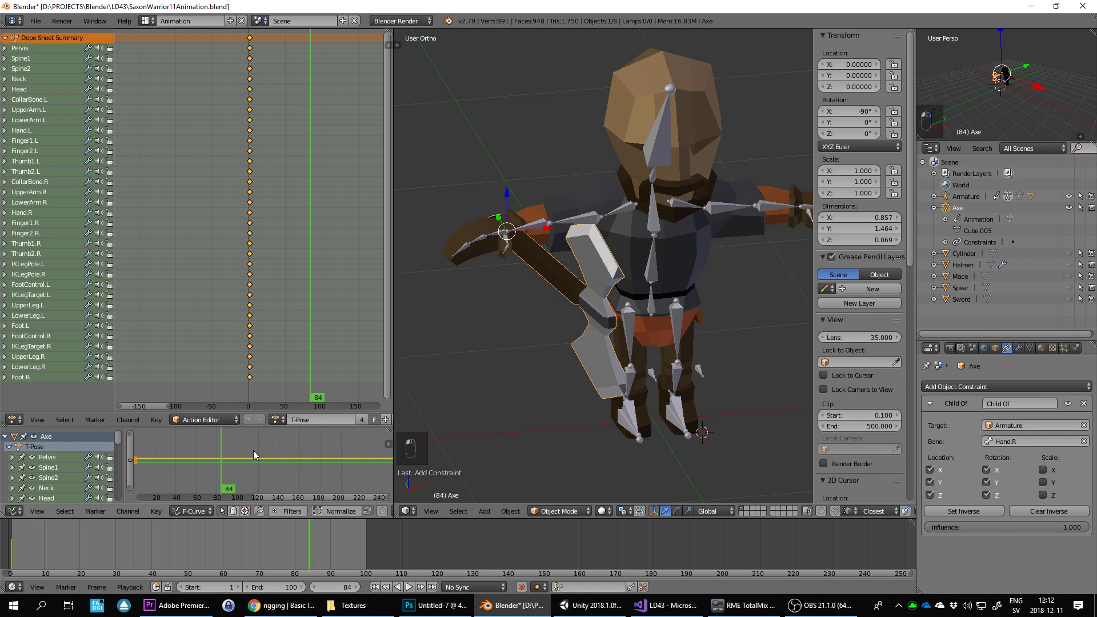
pyautogui.click(274, 420)
pyautogui.click(294, 438)
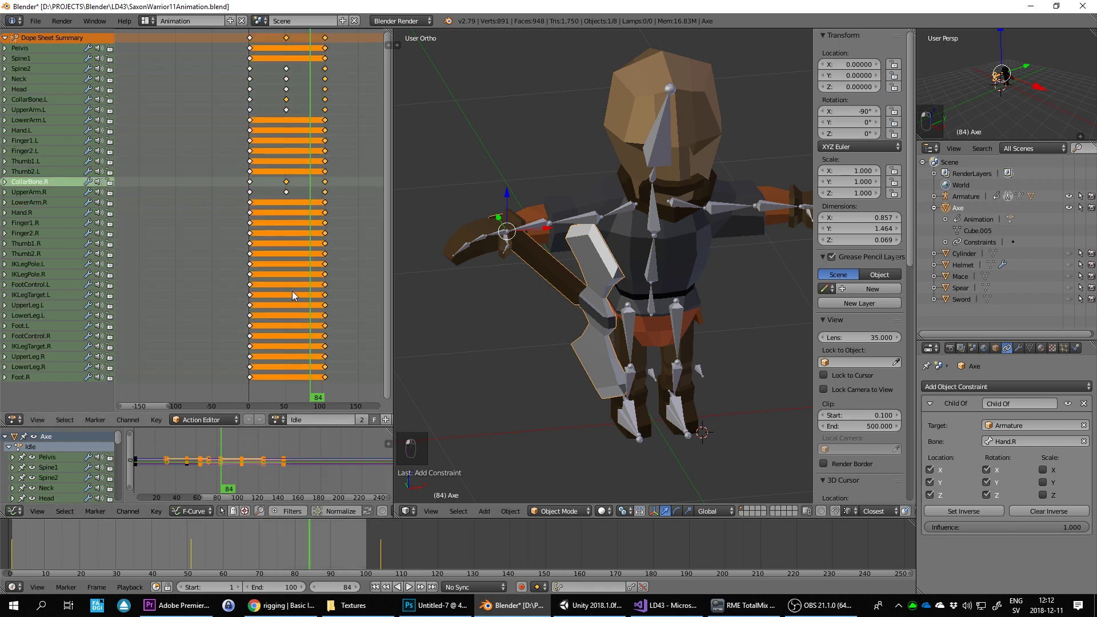
pyautogui.moveTo(293, 290); pyautogui.dragTo(249, 301)
# Step: Reselect the armature, toggle its modes, and assign it the Idle action
pyautogui.press('Tab')
pyautogui.press('Tab')
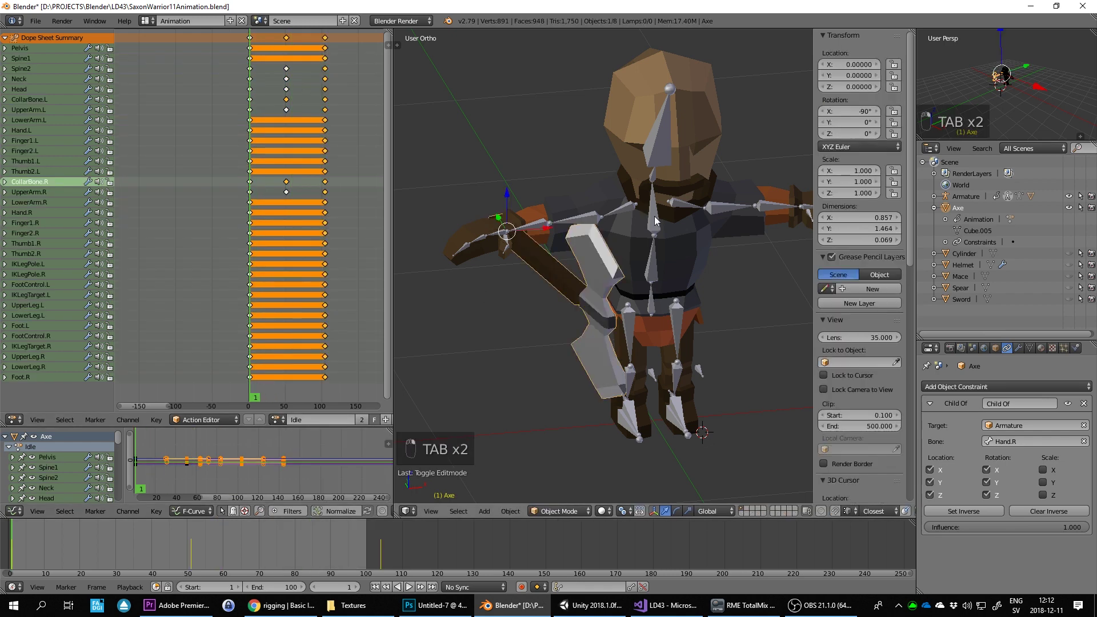
pyautogui.rightClick(653, 214)
pyautogui.press('Tab')
pyautogui.hotkey('ctrl', 'Tab')
pyautogui.hotkey('ctrl', 'Tab')
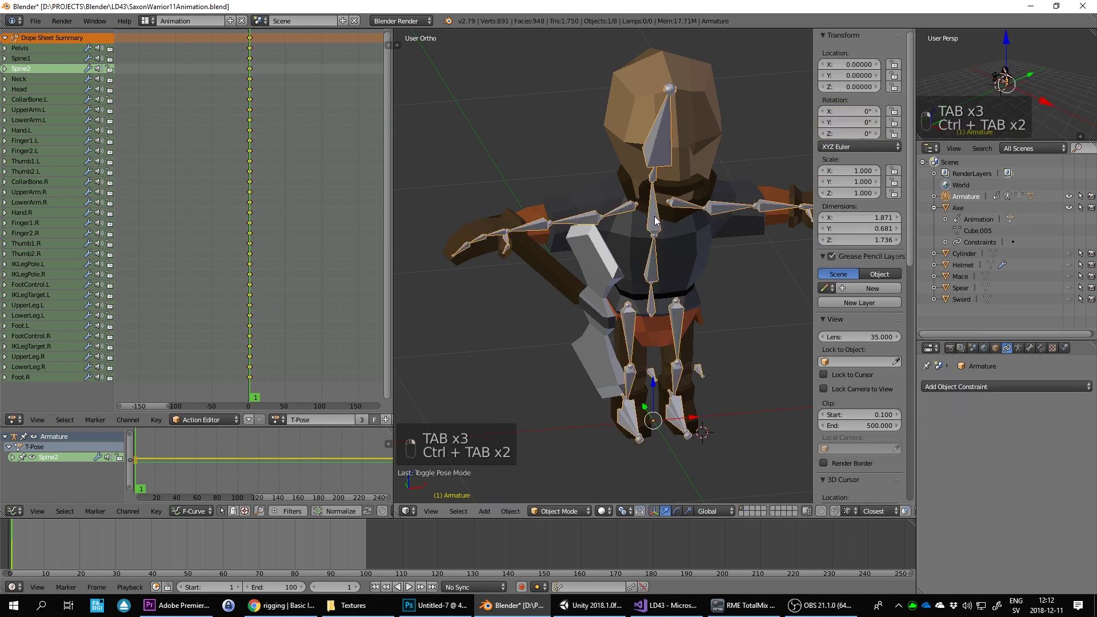
pyautogui.rightClick(654, 216)
pyautogui.hotkey('ctrl', 'Tab')
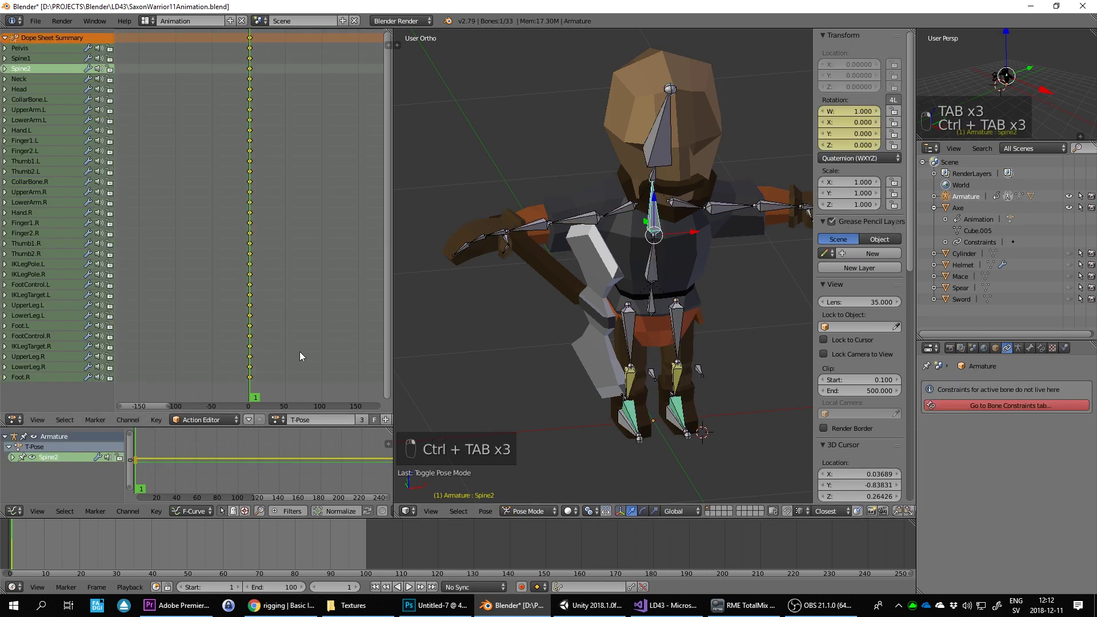
pyautogui.click(279, 420)
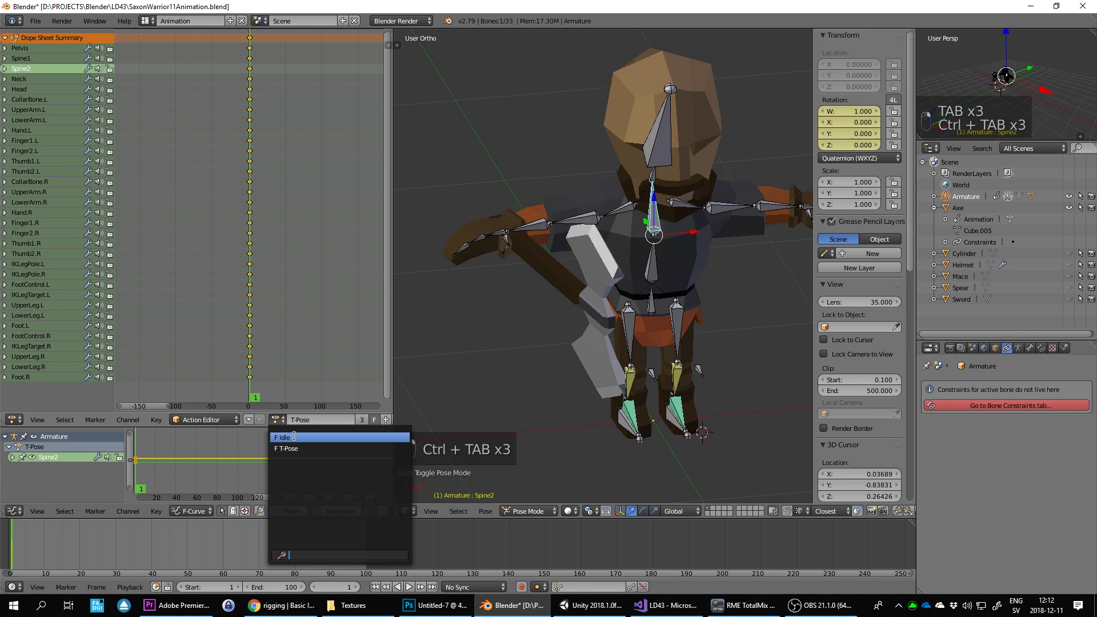
pyautogui.click(294, 437)
# Step: Select the Axe and drag its location values to offset it into the grip
pyautogui.moveTo(645, 273)
pyautogui.mouseDown(button='middle')
pyautogui.moveTo(606, 304)
pyautogui.moveTo(664, 269)
pyautogui.moveTo(749, 257)
pyautogui.mouseUp(button='middle')
pyautogui.scroll(2, 763, 266)
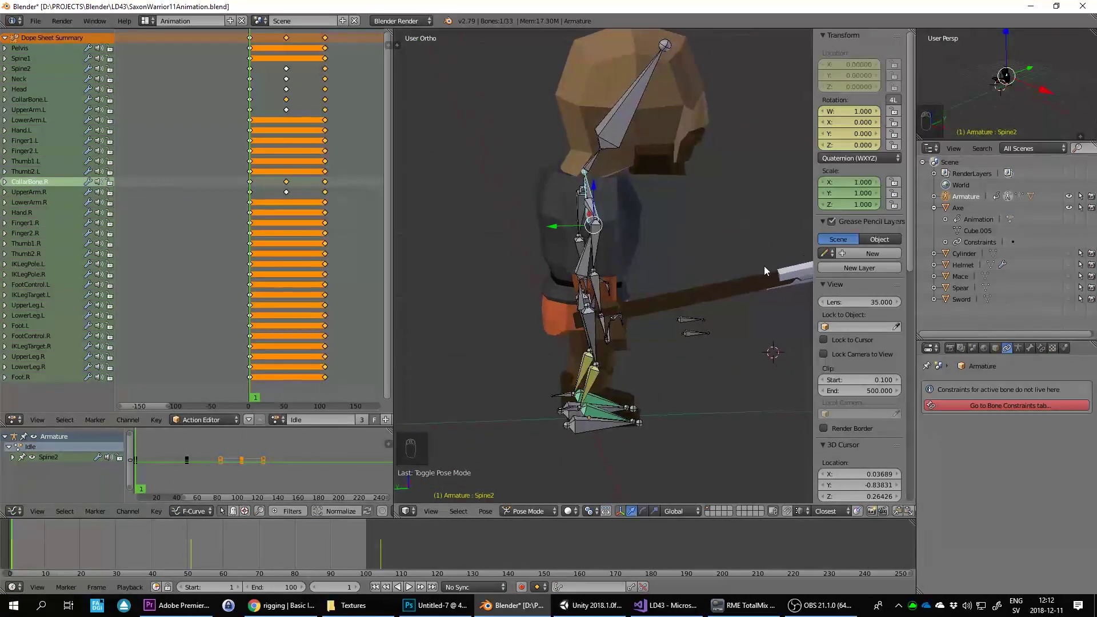
pyautogui.scroll(3, 763, 266)
pyautogui.moveTo(676, 309)
pyautogui.mouseDown(button='middle')
pyautogui.moveTo(698, 258)
pyautogui.moveTo(602, 254)
pyautogui.moveTo(643, 286)
pyautogui.moveTo(718, 273)
pyautogui.mouseUp(button='middle')
pyautogui.click(957, 208)
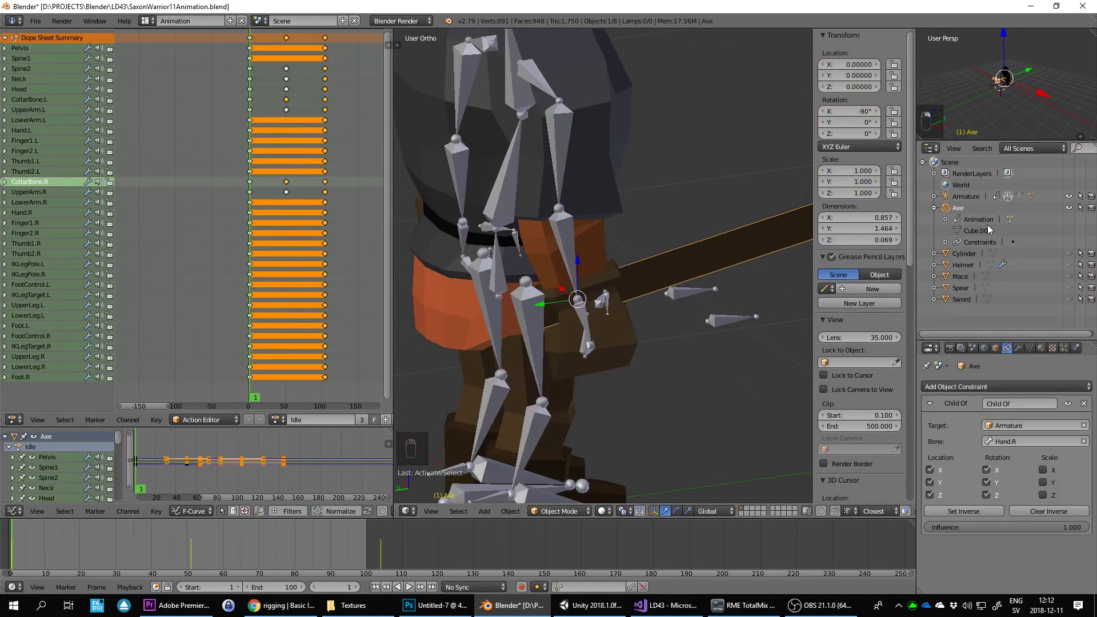
pyautogui.moveTo(827, 65)
pyautogui.mouseDown()
pyautogui.moveTo(851, 66)
pyautogui.moveTo(846, 76)
pyautogui.mouseUp()
pyautogui.hotkey('ctrl', 'z')
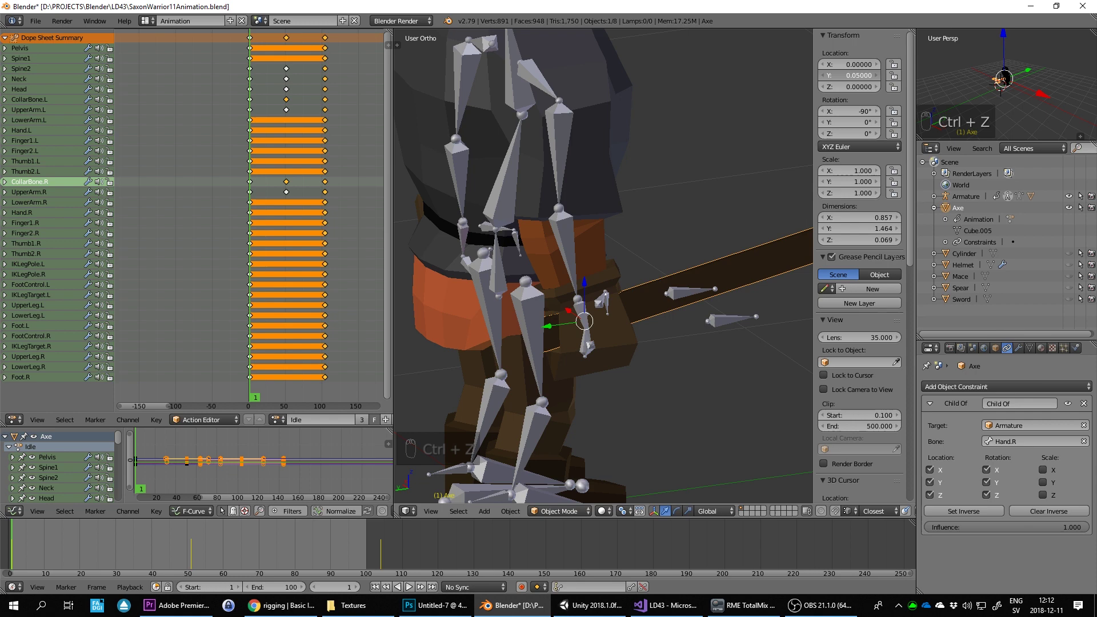
pyautogui.moveTo(612, 145)
pyautogui.mouseDown(button='middle')
pyautogui.moveTo(565, 153)
pyautogui.moveTo(560, 173)
pyautogui.mouseUp(button='middle')
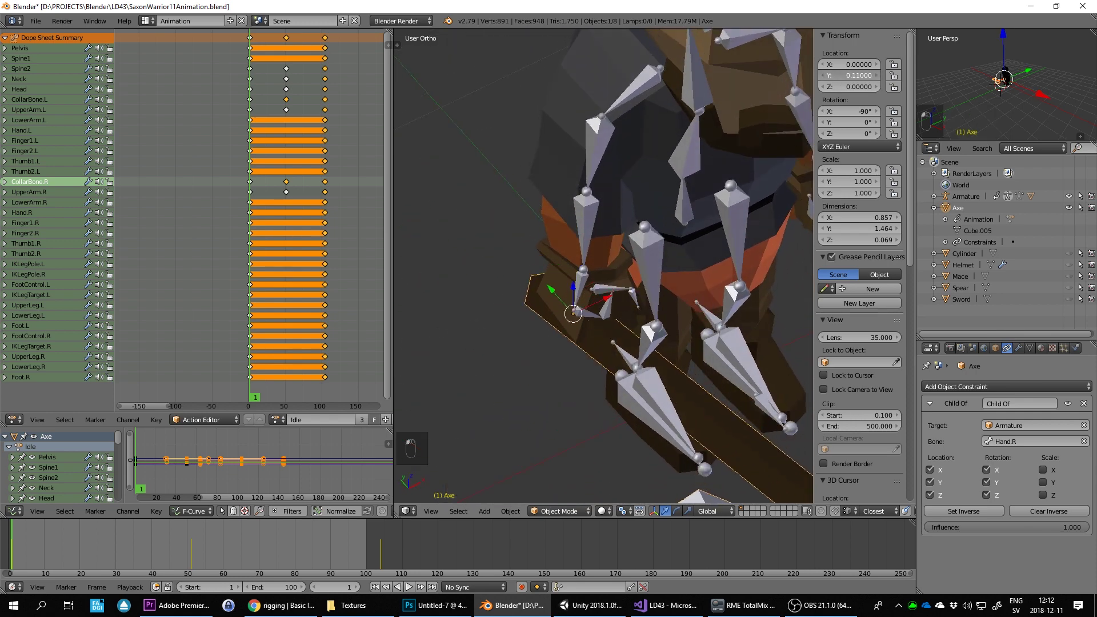
# Step: View the character from the side and try another axe location nudge, undoing it
pyautogui.scroll(-4, 625, 204)
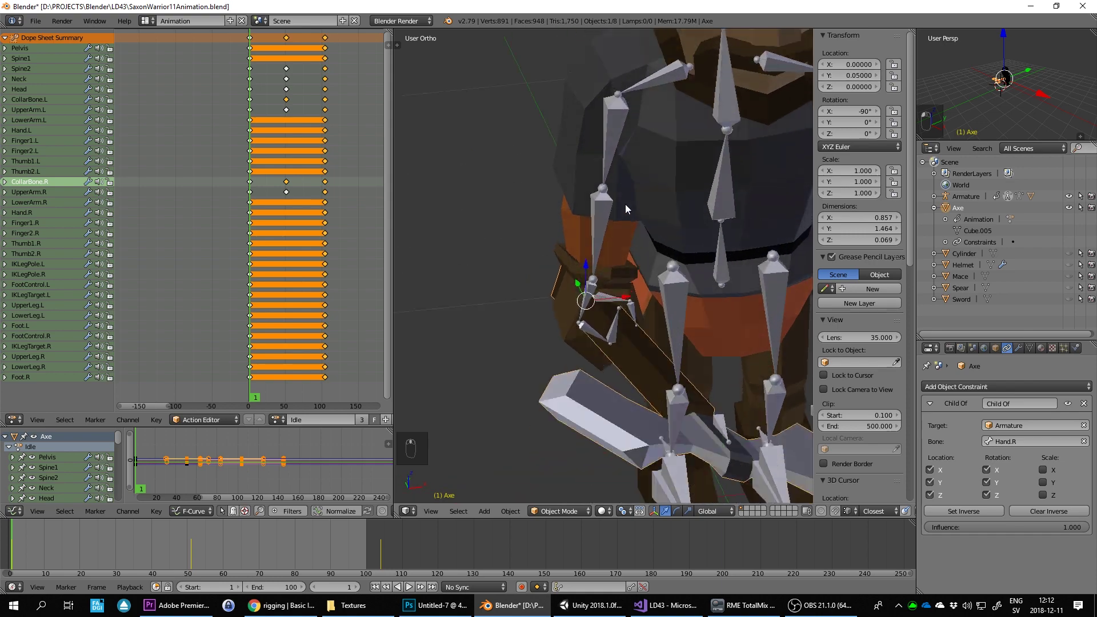
pyautogui.moveTo(625, 204)
pyautogui.mouseDown(button='middle')
pyautogui.moveTo(695, 186)
pyautogui.moveTo(614, 211)
pyautogui.moveTo(716, 207)
pyautogui.moveTo(799, 223)
pyautogui.moveTo(448, 178)
pyautogui.mouseUp(button='middle')
pyautogui.scroll(4, 614, 211)
pyautogui.scroll(2, 448, 178)
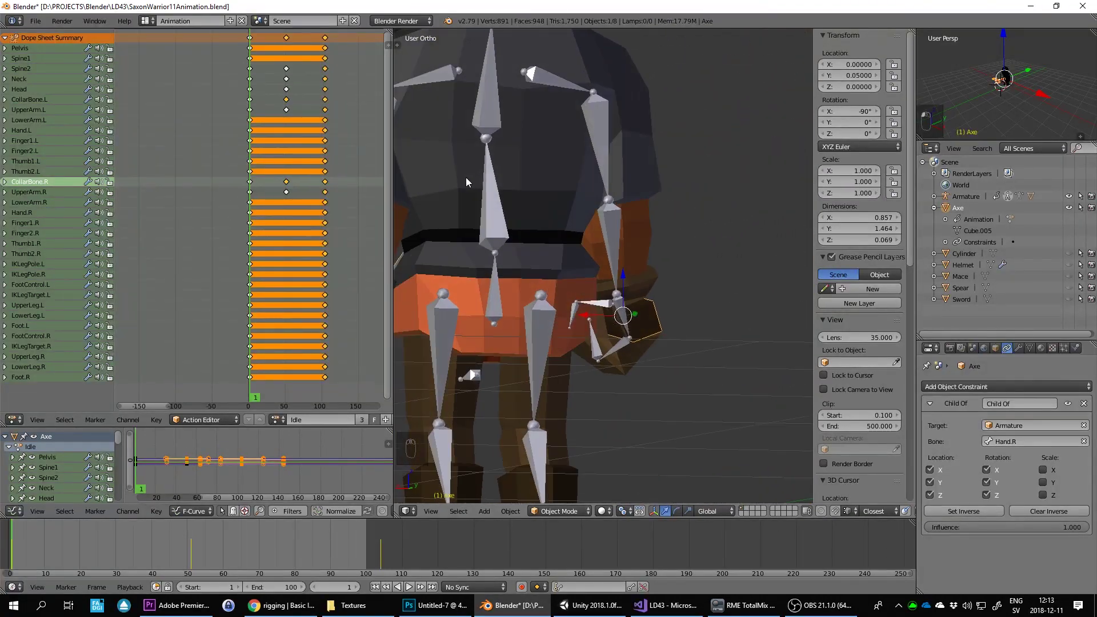
pyautogui.scroll(2, 465, 177)
pyautogui.moveTo(830, 87); pyautogui.dragTo(843, 86)
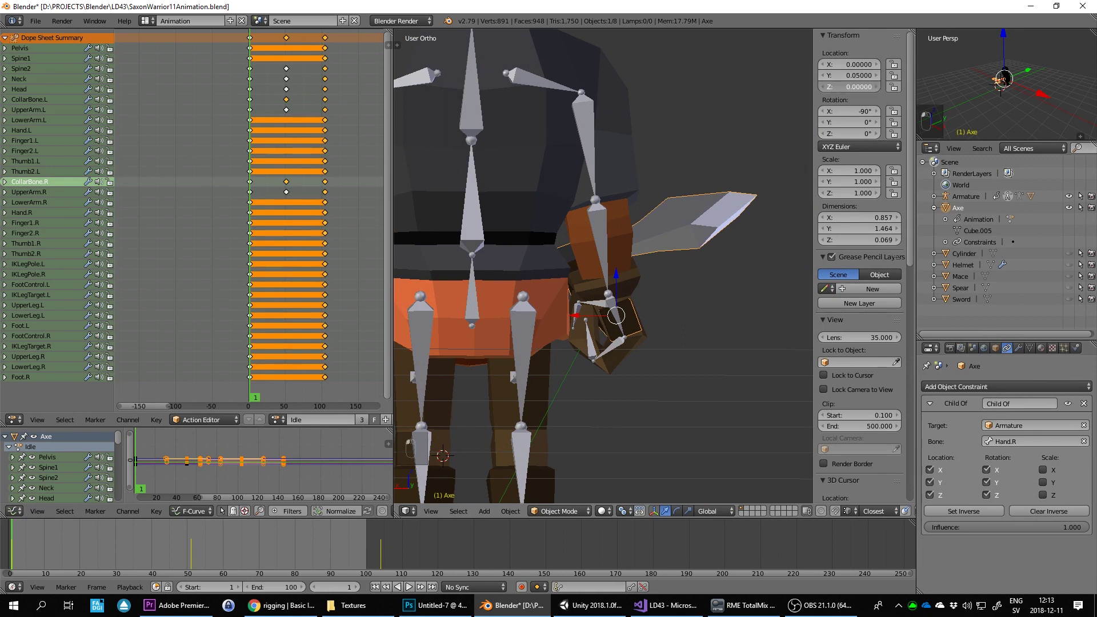
pyautogui.hotkey('ctrl', 'z')
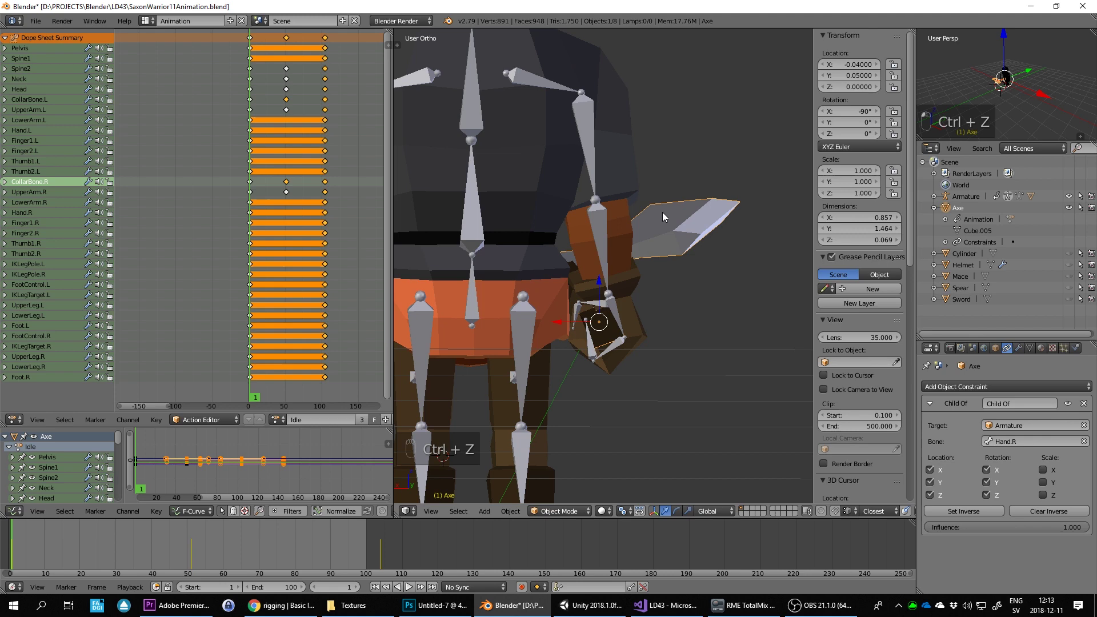
pyautogui.moveTo(663, 211)
pyautogui.mouseDown(button='middle')
pyautogui.moveTo(567, 258)
pyautogui.moveTo(513, 266)
pyautogui.moveTo(542, 266)
pyautogui.moveTo(397, 207)
pyautogui.moveTo(752, 256)
pyautogui.mouseUp(button='middle')
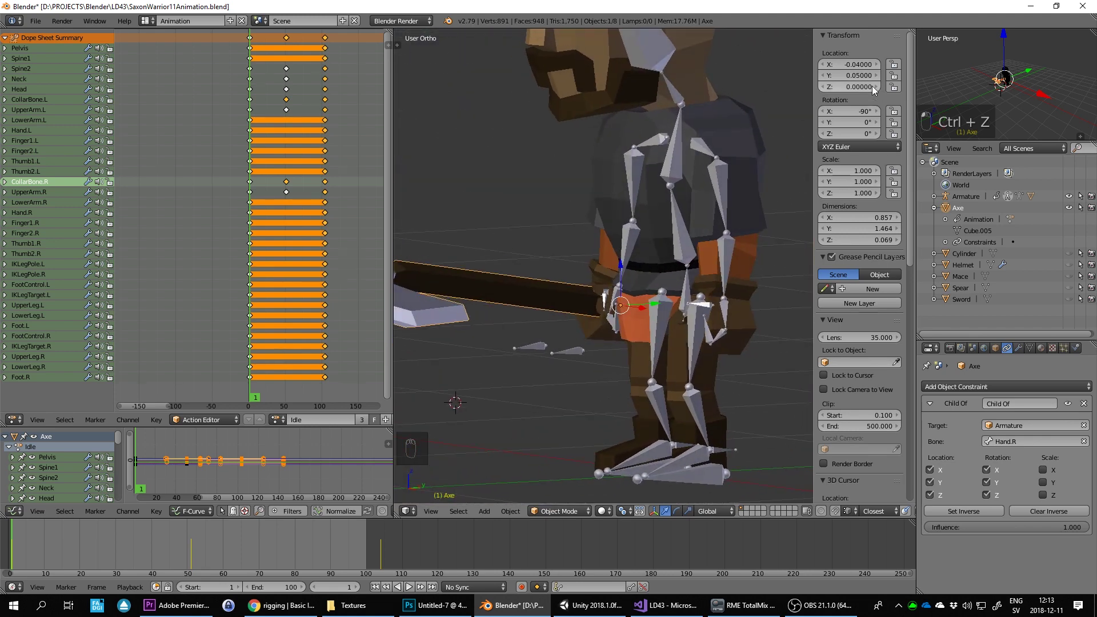
# Step: Raise the axe's Y location to 0.07 and test the animation with Alt+A
pyautogui.moveTo(851, 75); pyautogui.dragTo(863, 75)
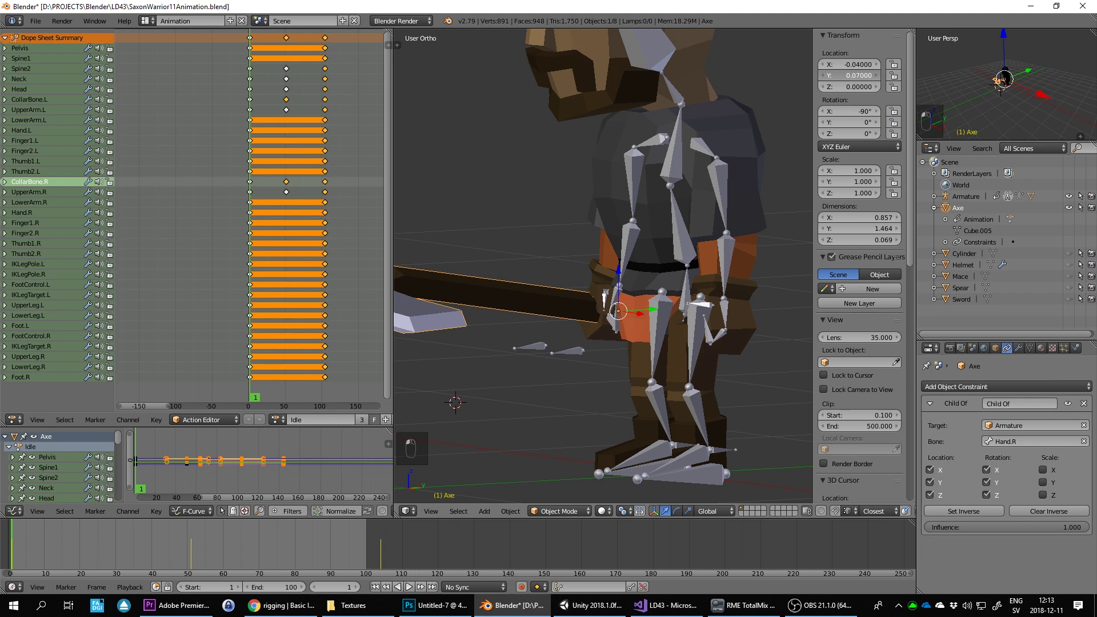
pyautogui.scroll(-4, 572, 212)
pyautogui.moveTo(571, 212)
pyautogui.mouseDown(button='middle')
pyautogui.moveTo(657, 211)
pyautogui.moveTo(729, 267)
pyautogui.moveTo(609, 286)
pyautogui.mouseUp(button='middle')
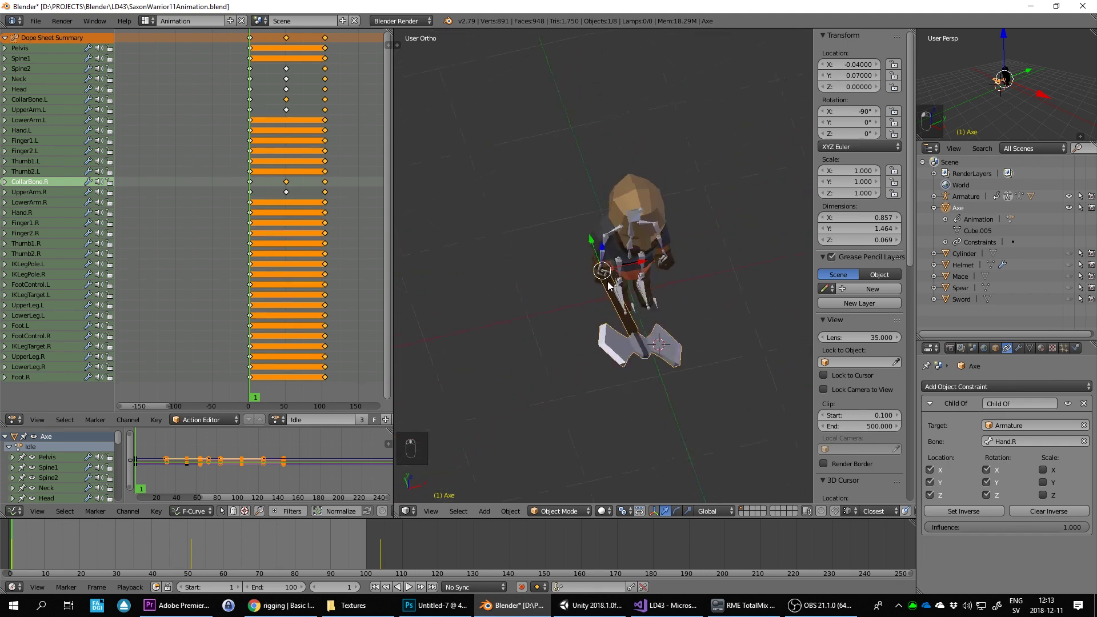
pyautogui.scroll(1, 608, 286)
pyautogui.scroll(3, 607, 288)
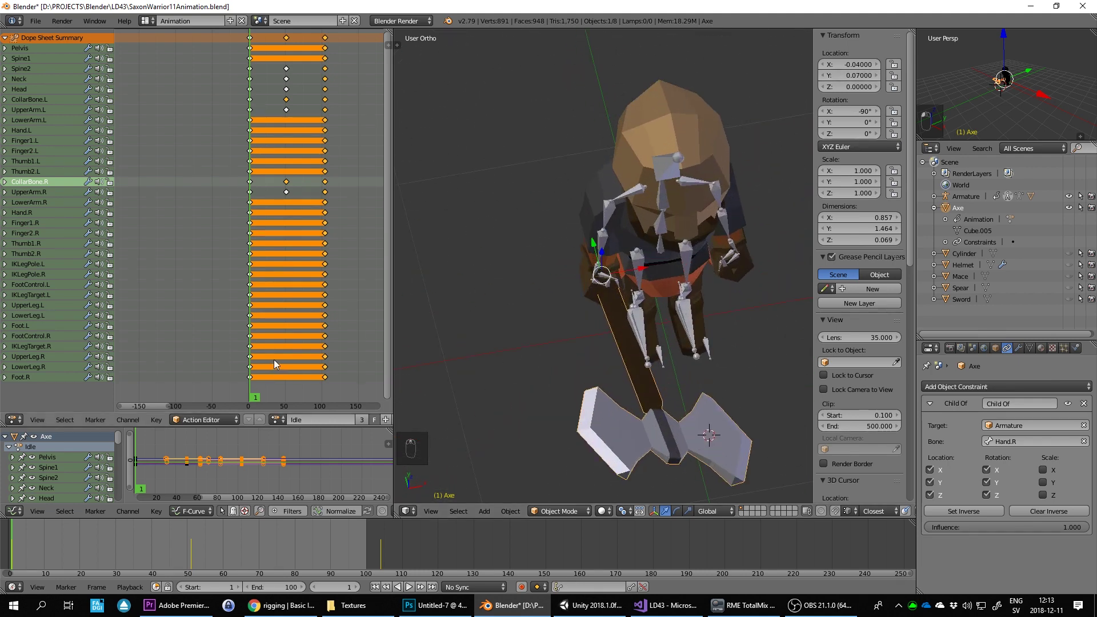
pyautogui.hotkey('alt', 'a')
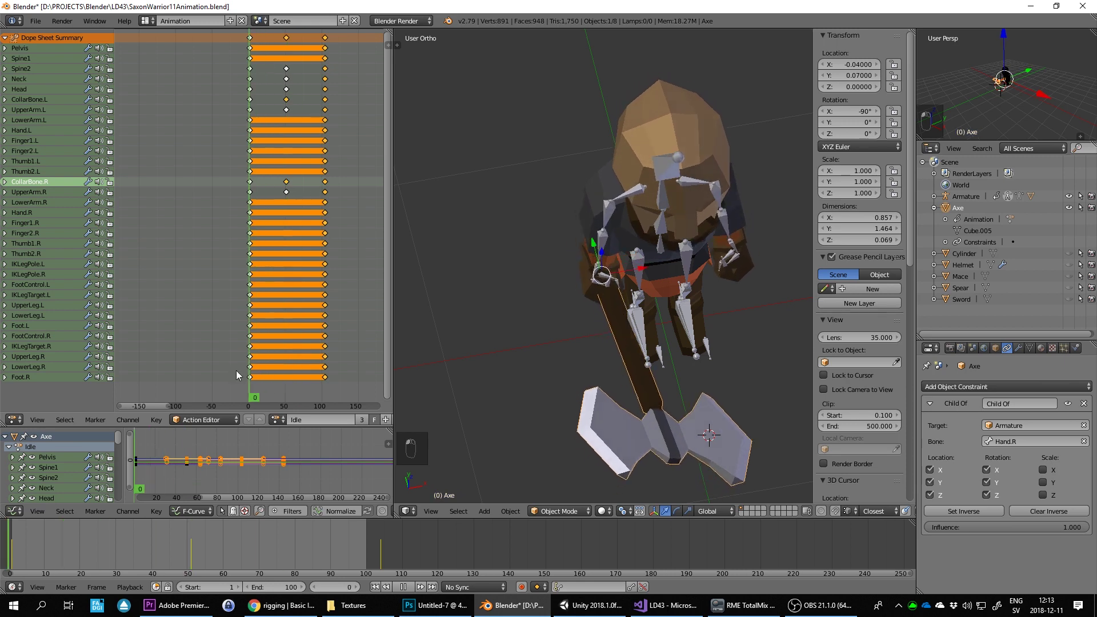
pyautogui.press('Escape')
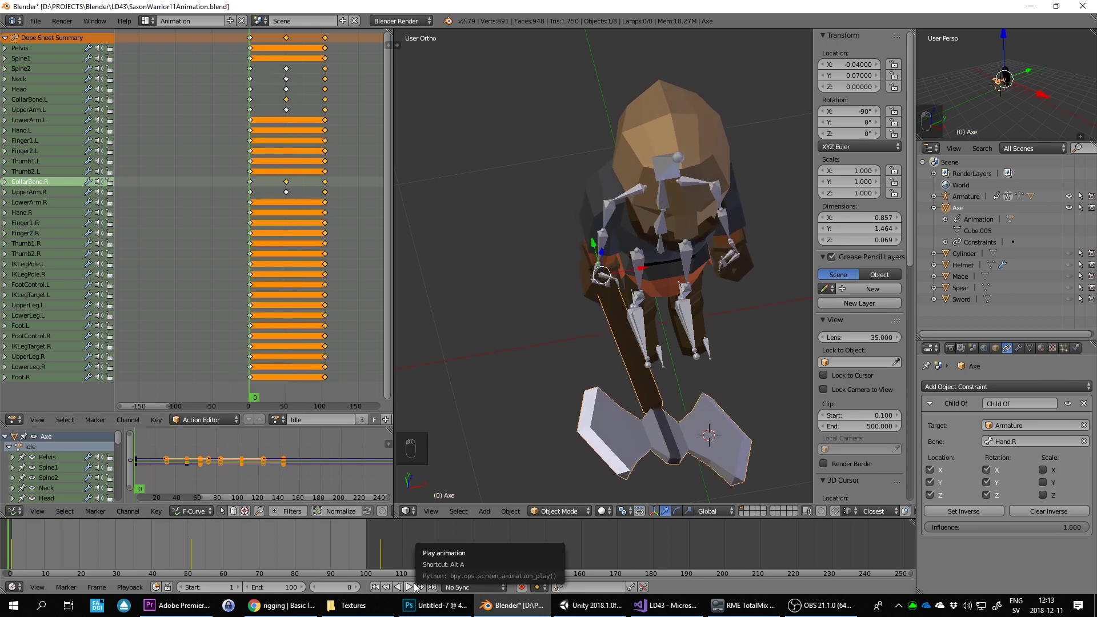
pyautogui.click(415, 588)
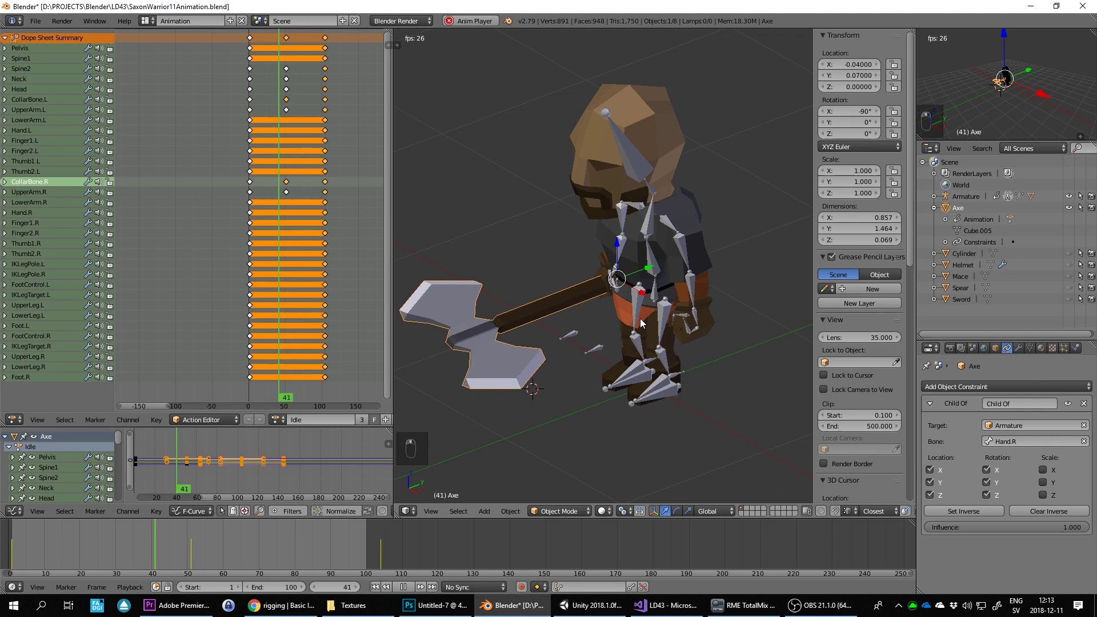
pyautogui.scroll(-4, 641, 323)
pyautogui.moveTo(657, 286)
pyautogui.mouseDown(button='middle')
pyautogui.moveTo(694, 243)
pyautogui.moveTo(803, 273)
pyautogui.mouseUp(button='middle')
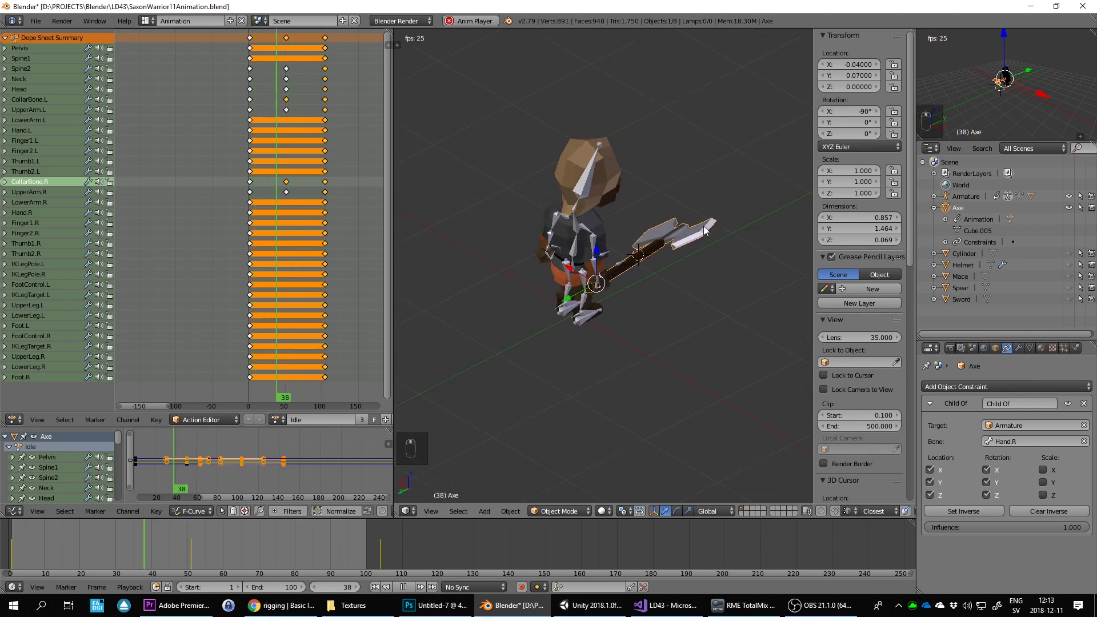
pyautogui.moveTo(705, 225); pyautogui.dragTo(582, 192, button='middle')
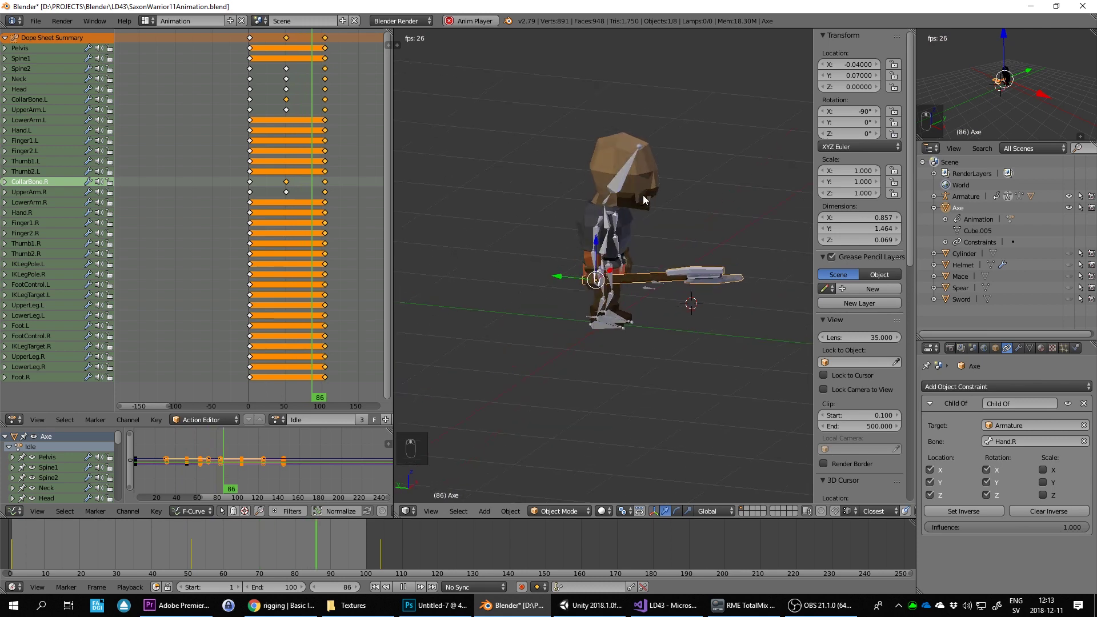
pyautogui.scroll(3, 670, 197)
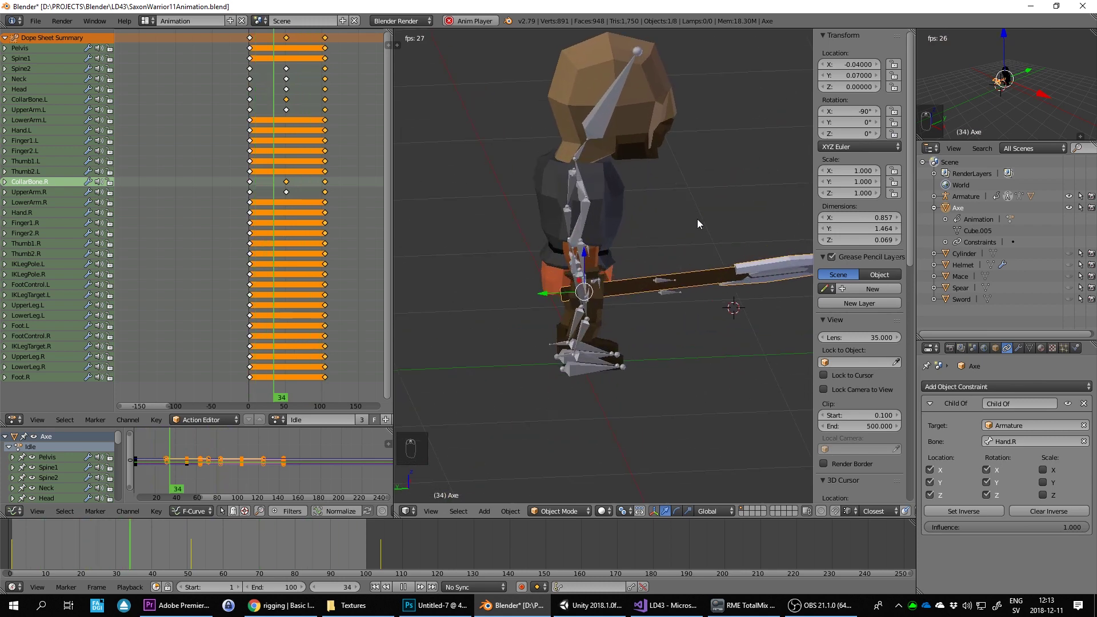
pyautogui.scroll(-4, 697, 218)
pyautogui.moveTo(697, 219)
pyautogui.mouseDown(button='middle')
pyautogui.moveTo(567, 210)
pyautogui.moveTo(516, 229)
pyautogui.mouseUp(button='middle')
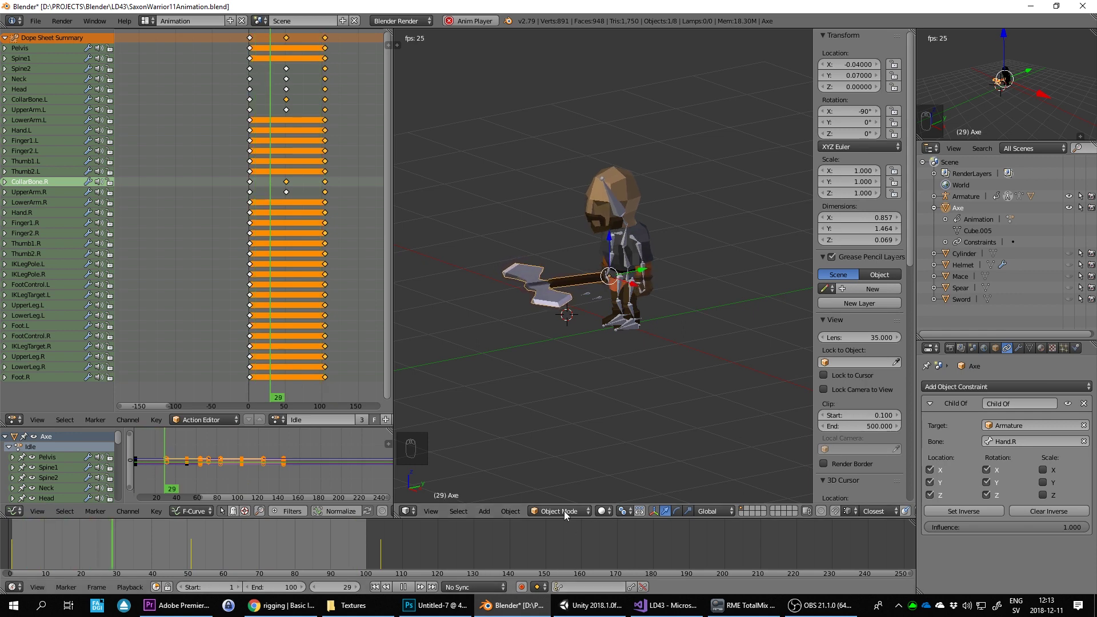
pyautogui.click(521, 587)
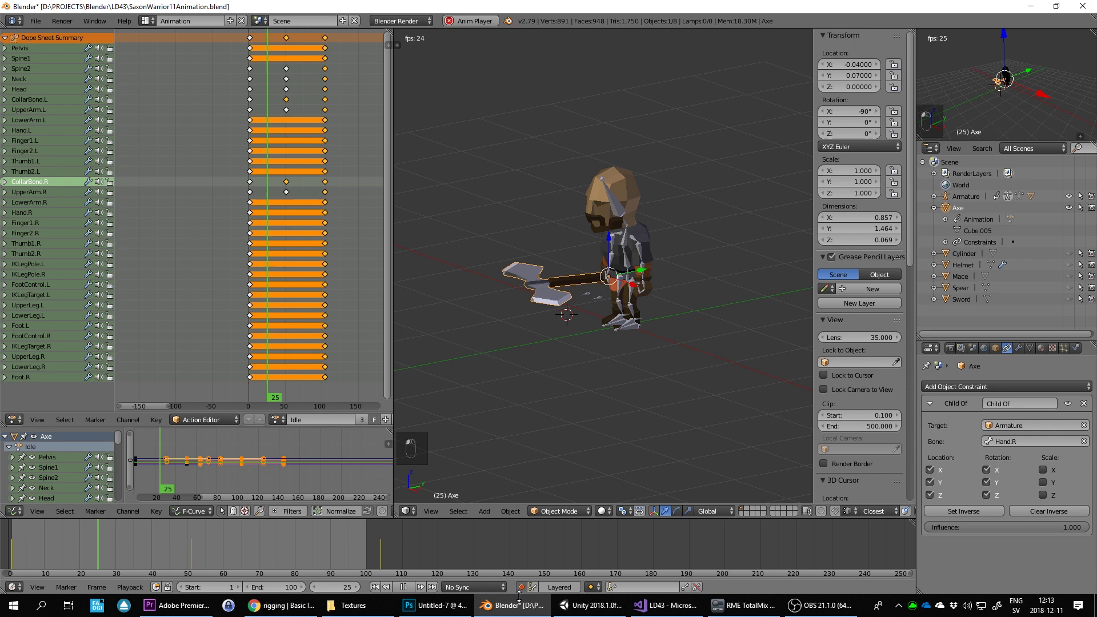
pyautogui.click(521, 587)
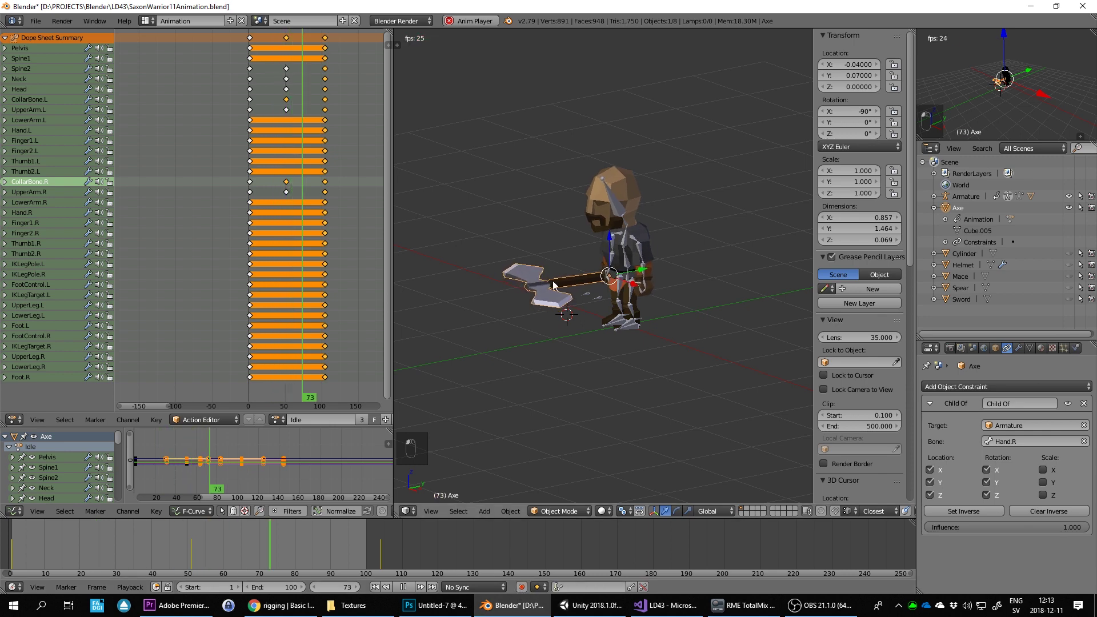
pyautogui.moveTo(601, 198)
pyautogui.mouseDown(button='middle')
pyautogui.moveTo(650, 221)
pyautogui.moveTo(560, 223)
pyautogui.mouseUp(button='middle')
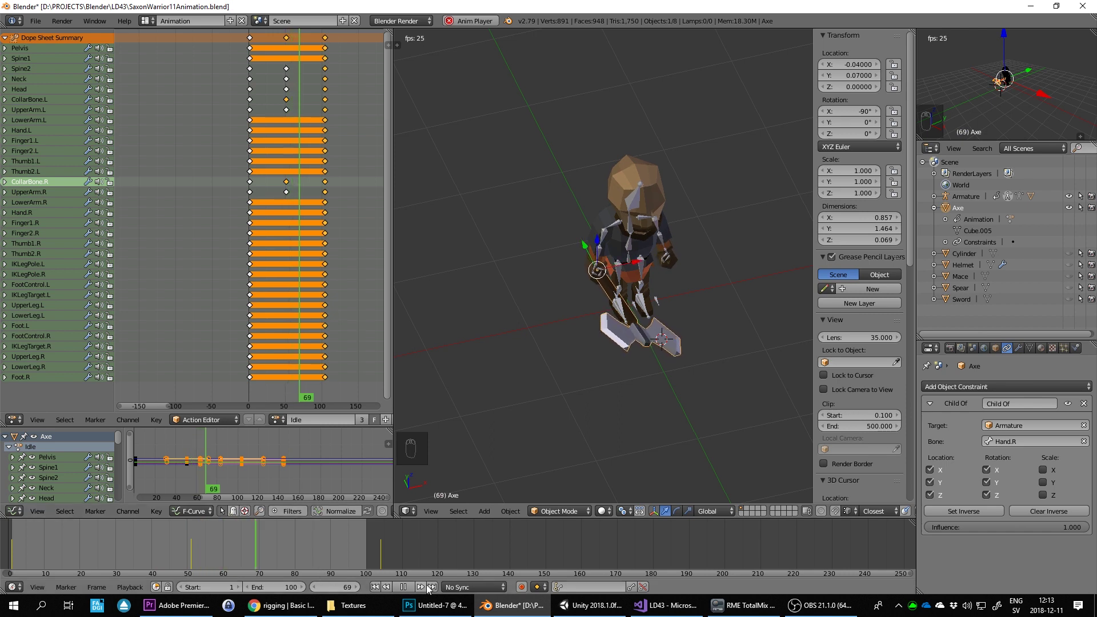
pyautogui.click(403, 587)
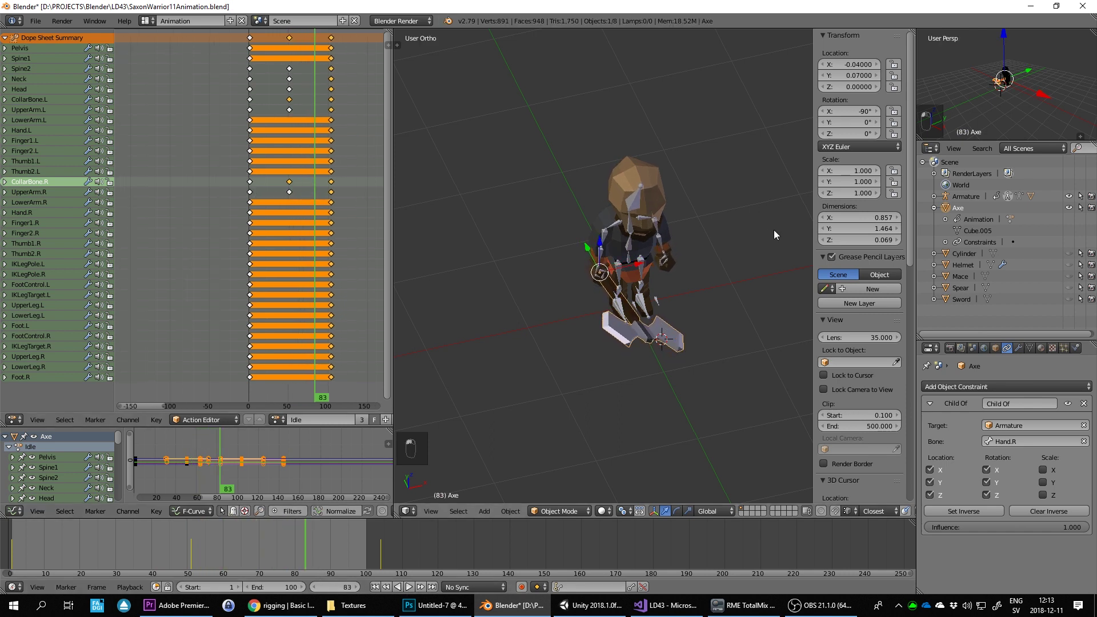
# Step: Launch Notepad and jot down the axe's location and rotation values from Blender
pyautogui.scroll(3, 722, 255)
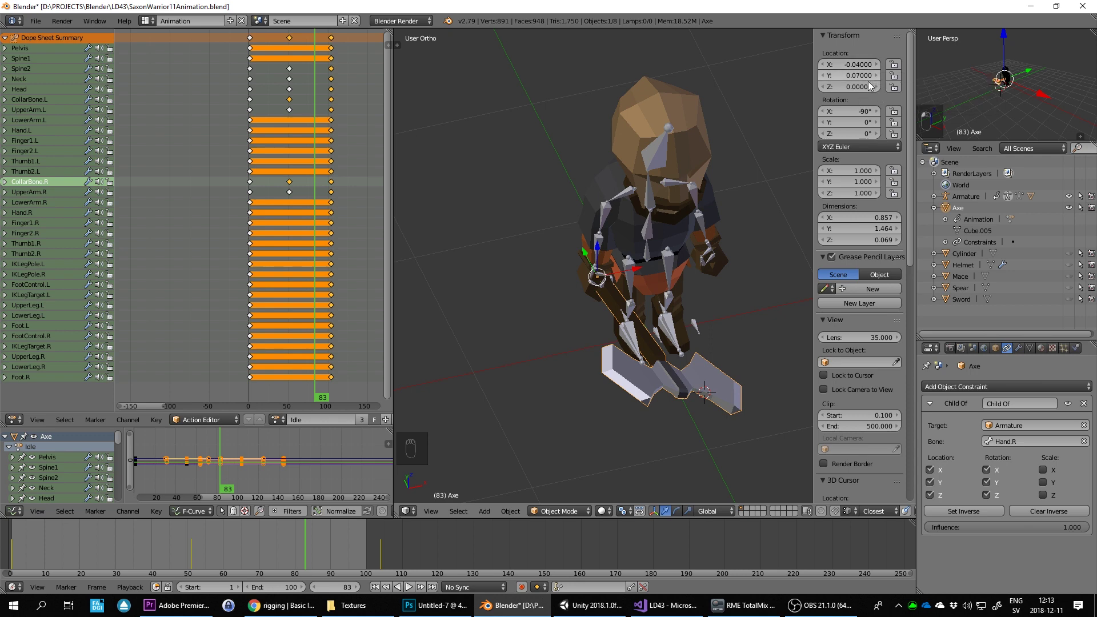
pyautogui.press('super')
pyautogui.write('notepad')
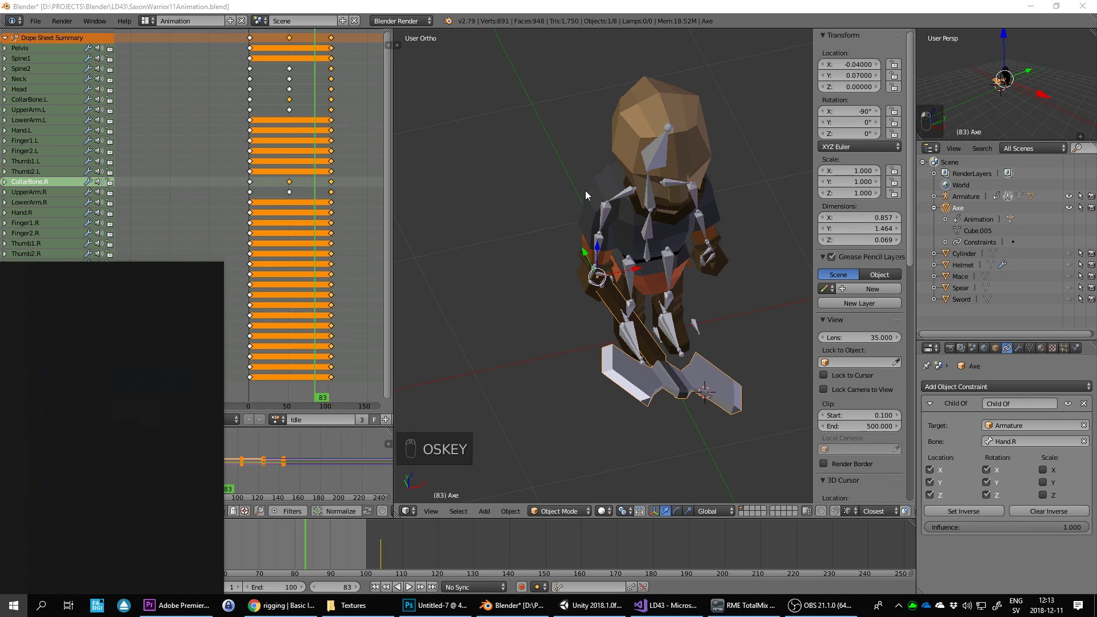
pyautogui.press('Return')
pyautogui.write('0.04')
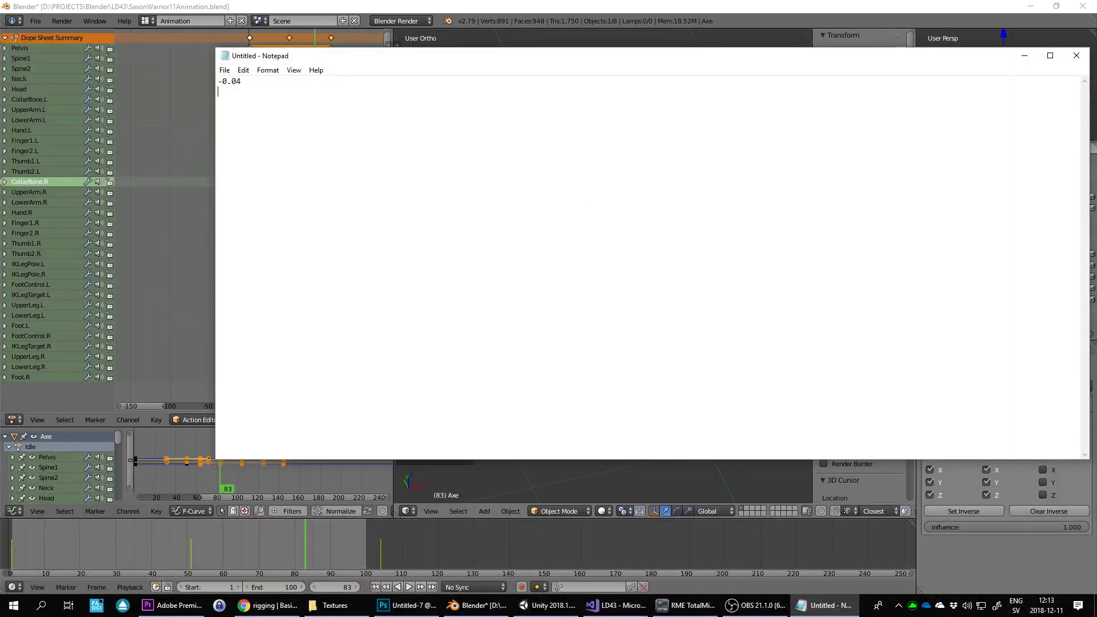
pyautogui.hotkey('alt', 'Tab')
pyautogui.hotkey('alt', 'Tab')
pyautogui.write('0.')
pyautogui.hotkey('alt', 'Tab')
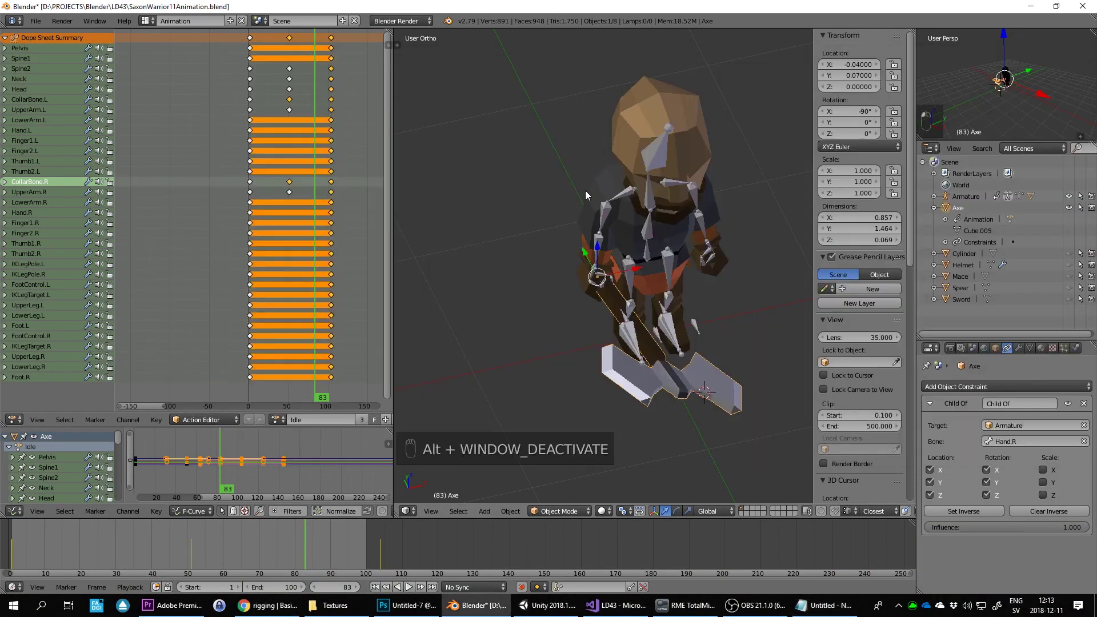
# Step: Prefix the noted lines with x, y and xr labels
pyautogui.hotkey('alt', 'Tab')
pyautogui.write('-9')
pyautogui.press('Home')
pyautogui.write('x')
pyautogui.press('Up')
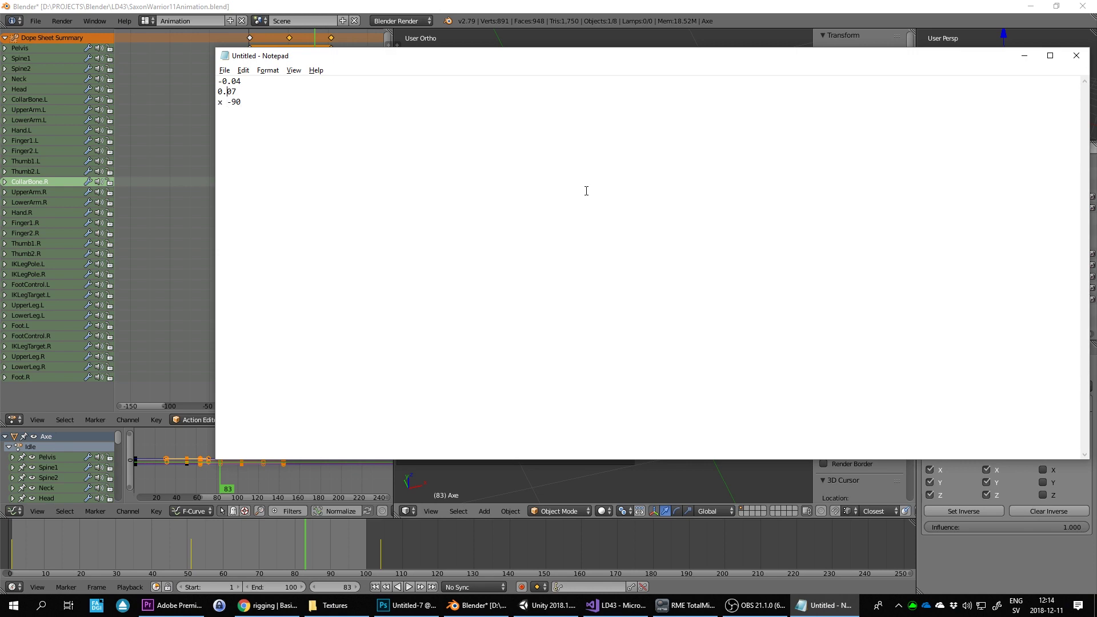
pyautogui.write('r')
pyautogui.hotkey('alt', 'Tab')
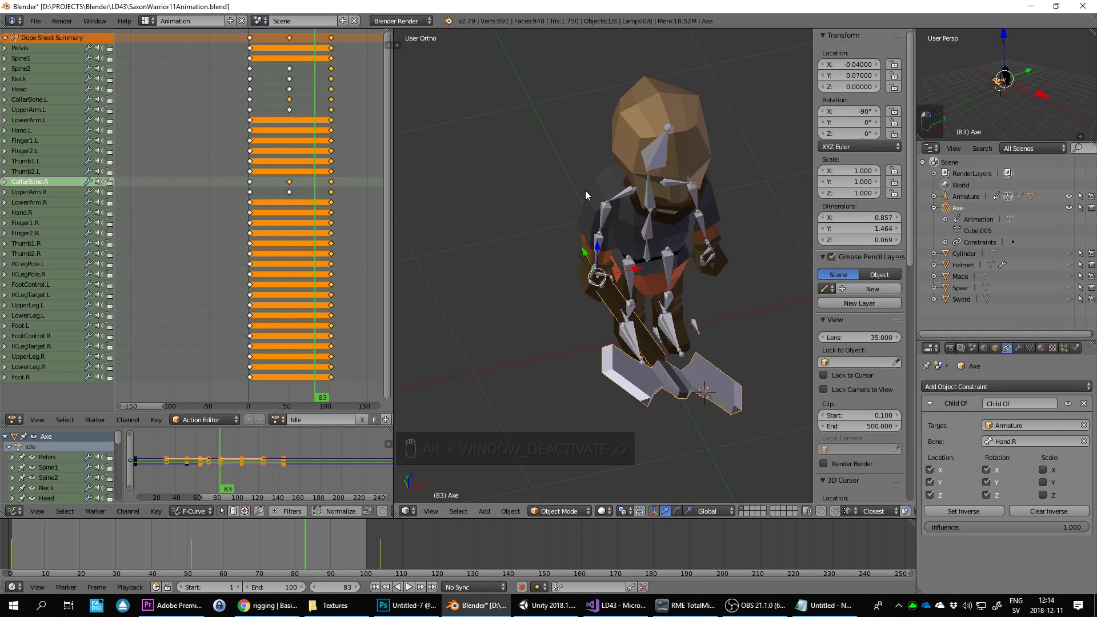
pyautogui.hotkey('alt', 'Tab')
pyautogui.press('Up')
pyautogui.press('Up')
pyautogui.press('Home')
pyautogui.write('x')
pyautogui.press('Home')
pyautogui.write('y')
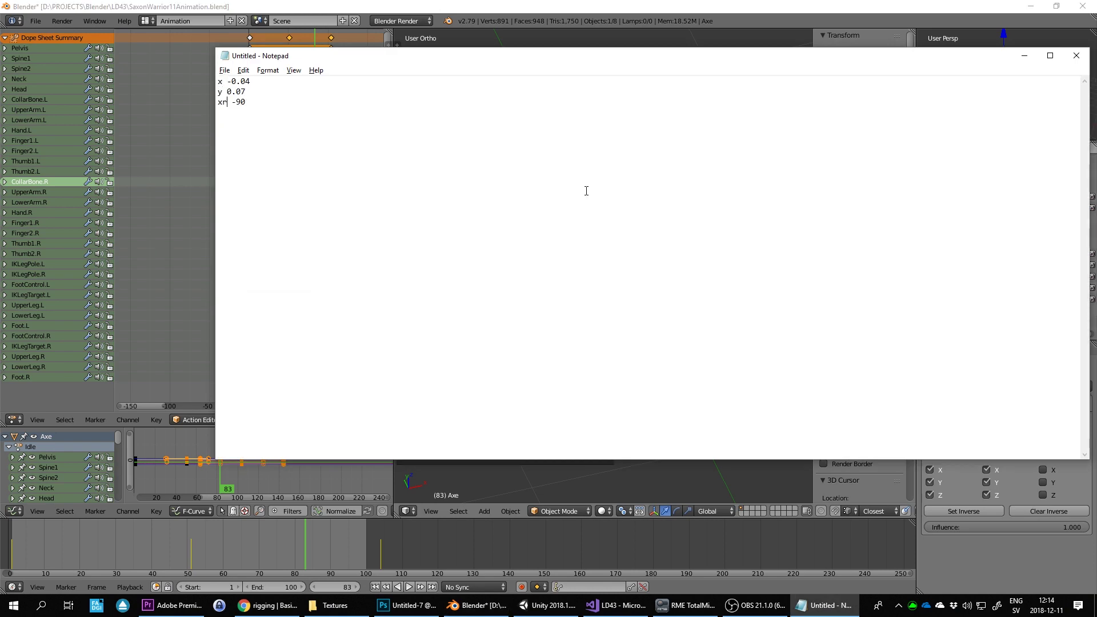
pyautogui.hotkey('alt', 'Tab')
# Step: Rename the Cylinder object to Shield in the Outliner
pyautogui.click(971, 254)
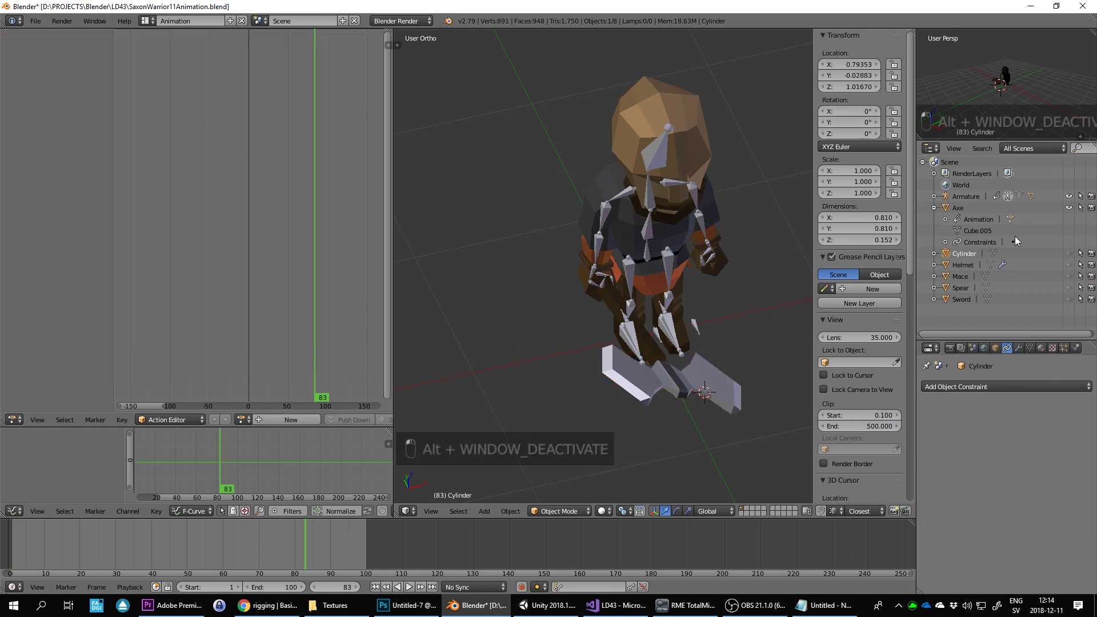
pyautogui.click(935, 208)
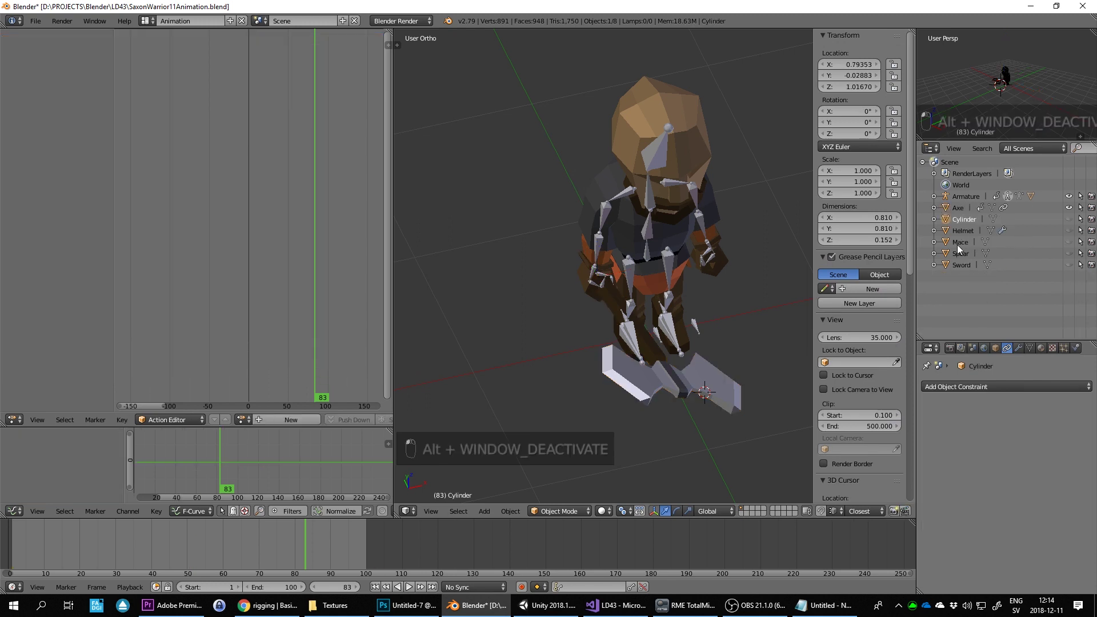
pyautogui.doubleClick(961, 219)
pyautogui.write('S')
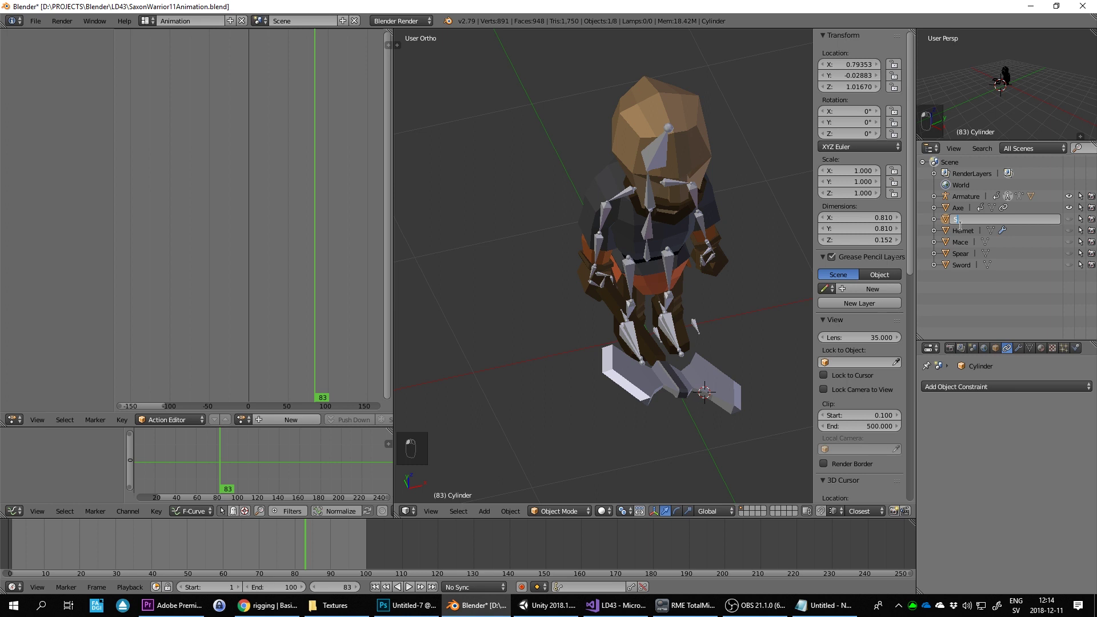
pyautogui.write('hield')
pyautogui.press('Return')
# Step: Select the Mace, make it visible, and hide the Armature
pyautogui.click(963, 220)
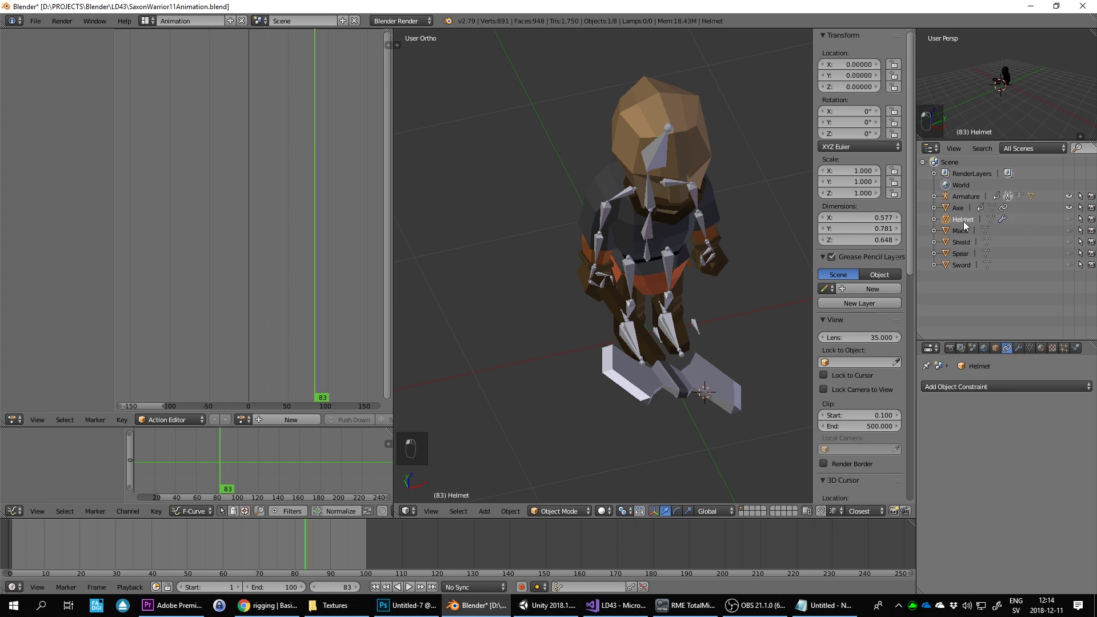
pyautogui.click(963, 231)
pyautogui.click(1068, 230)
pyautogui.click(1069, 196)
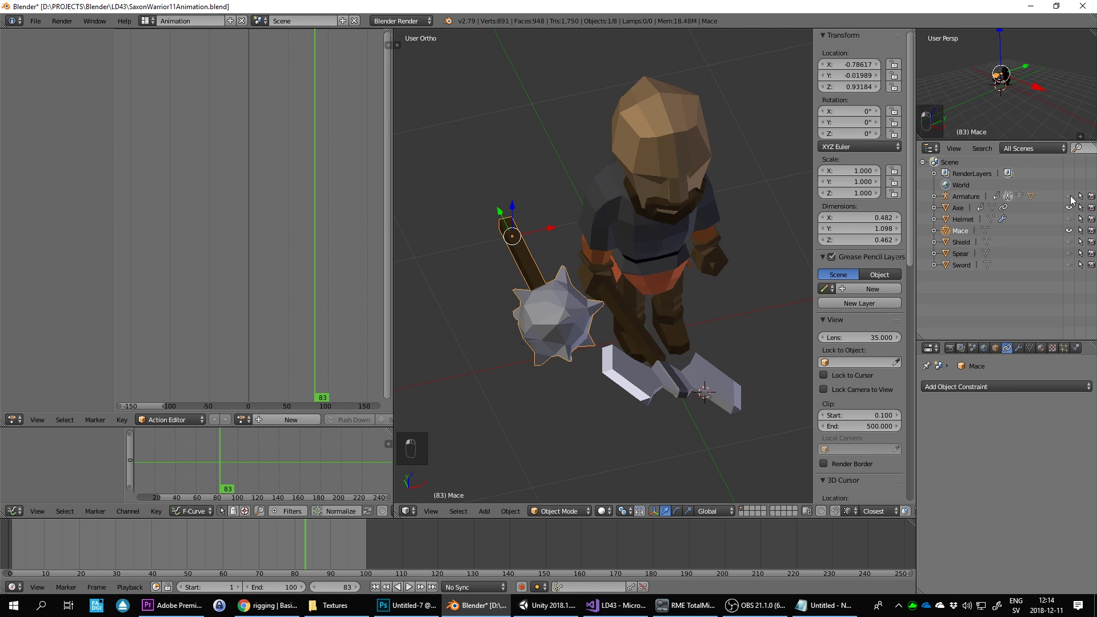
# Step: Add a Child Of constraint to the Mace targeting the Armature's Hand.R bone
pyautogui.click(994, 382)
pyautogui.click(1062, 431)
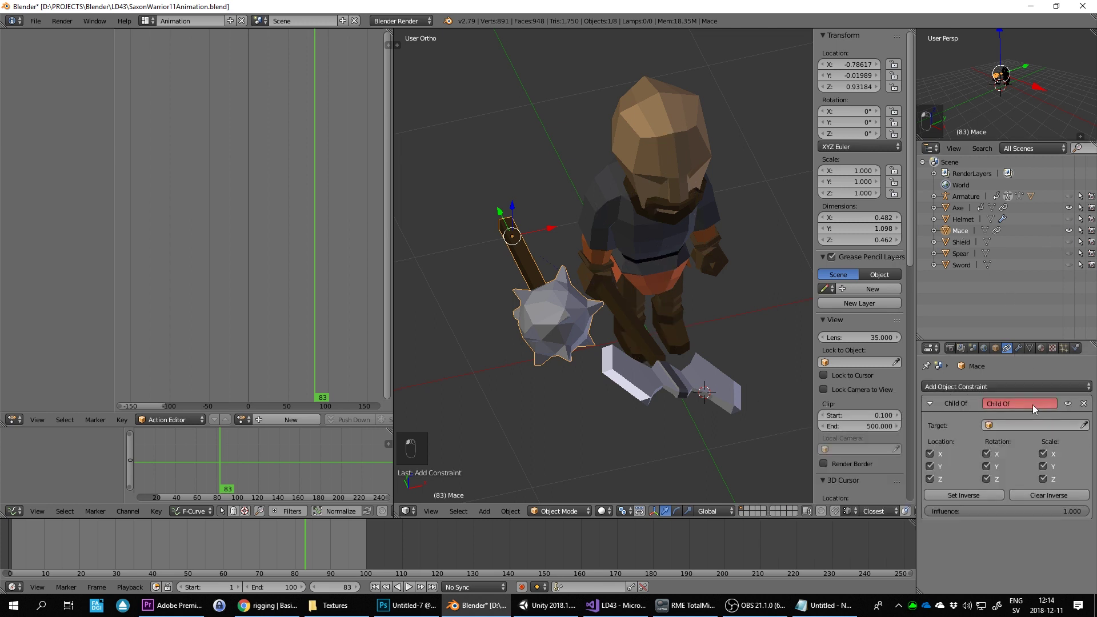
pyautogui.click(1085, 425)
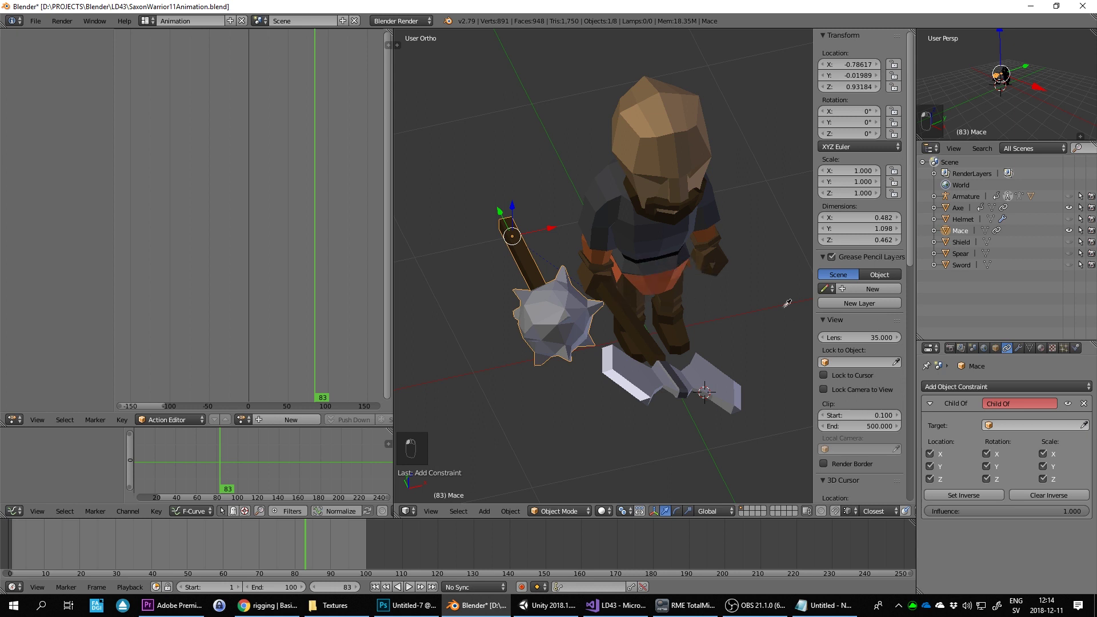
pyautogui.click(1069, 196)
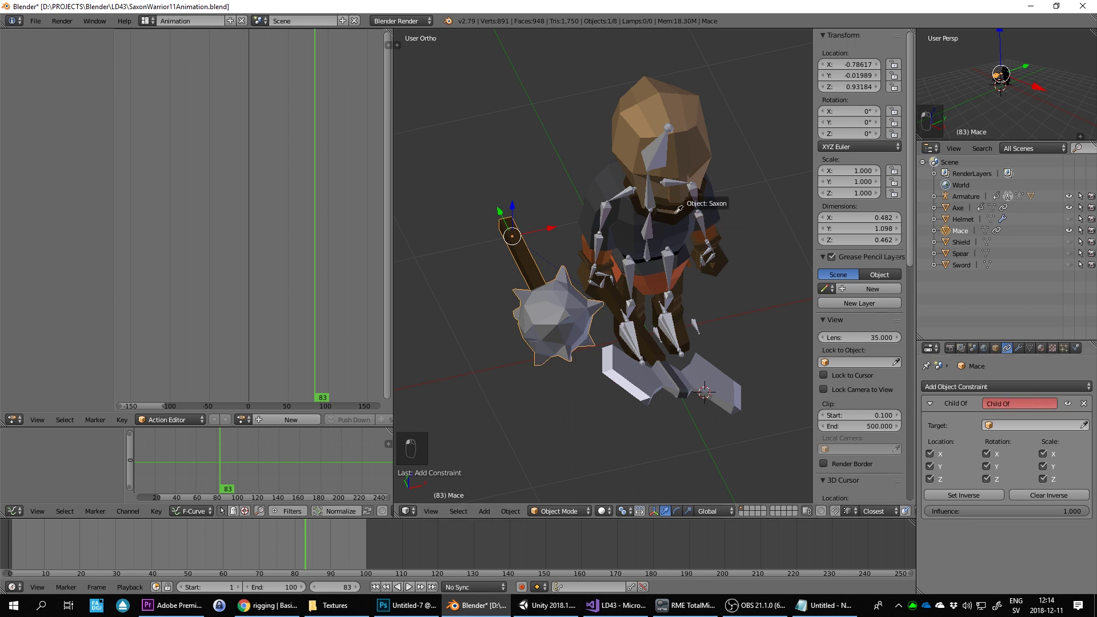
pyautogui.click(655, 210)
pyautogui.click(1037, 440)
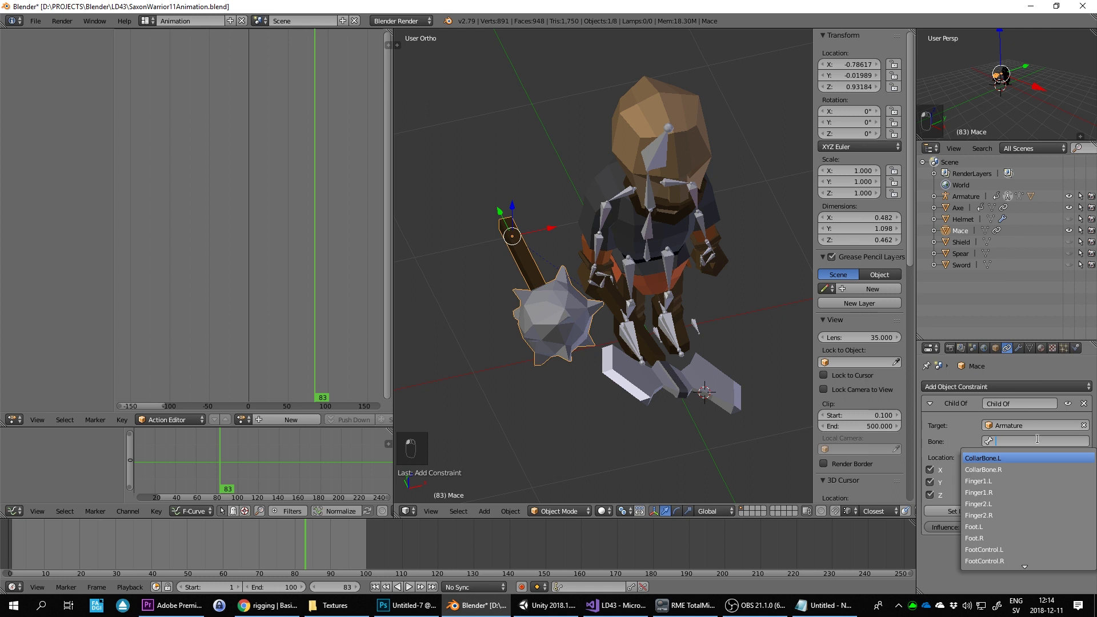
pyautogui.write('Hand')
pyautogui.press('Down')
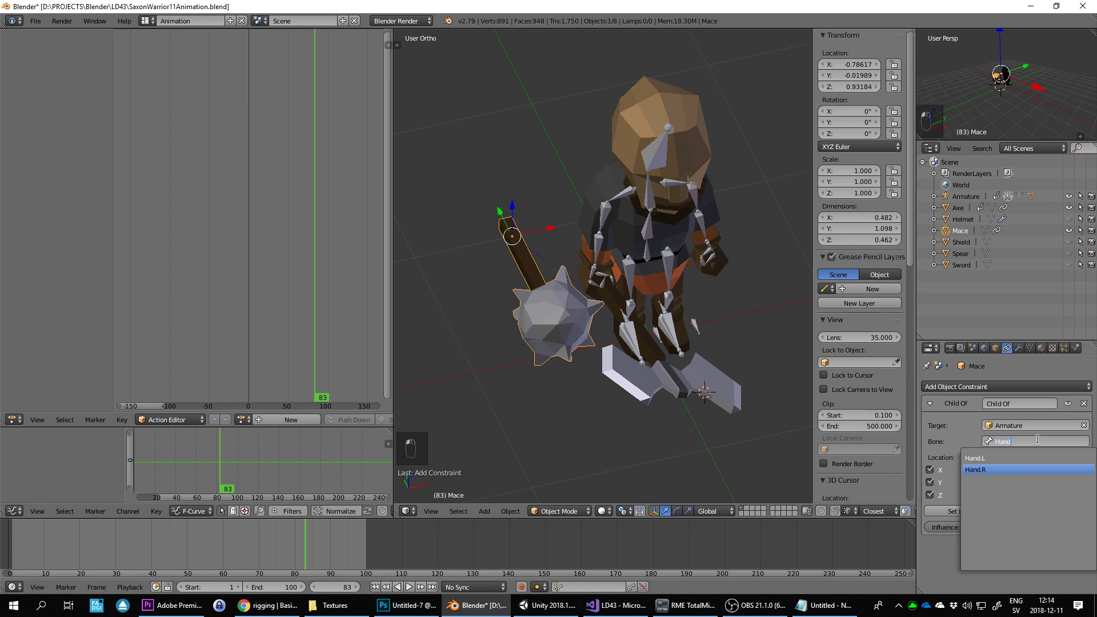
pyautogui.press('Return')
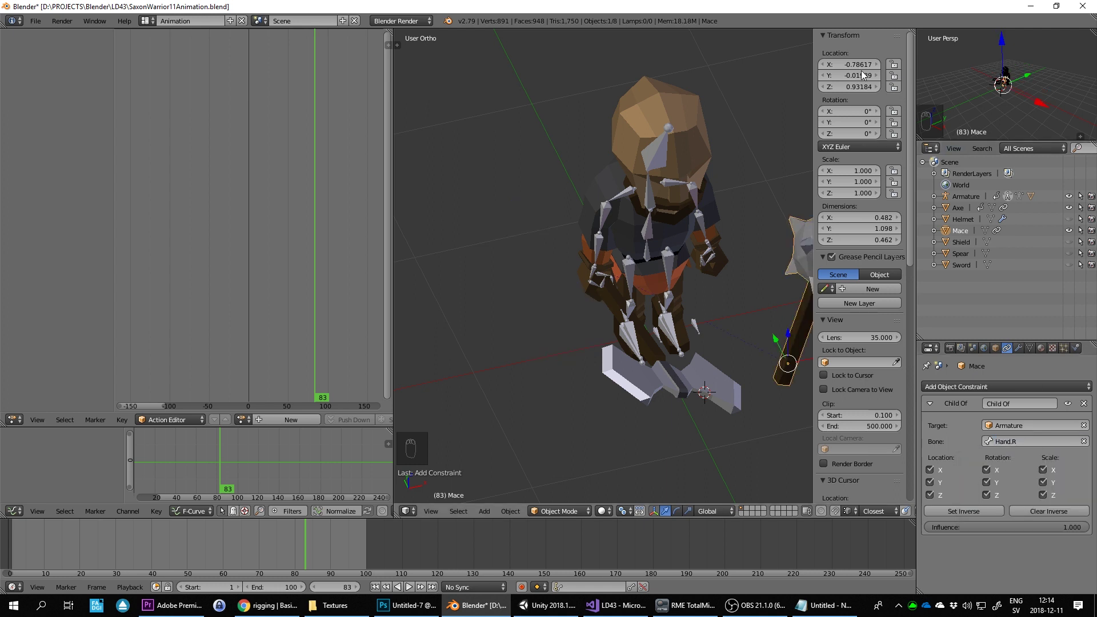
# Step: Set the mace's location to -0.04, 0.07, 0 and X rotation to -90° from the notes
pyautogui.hotkey('alt', 'Tab')
pyautogui.hotkey('alt', 'Tab')
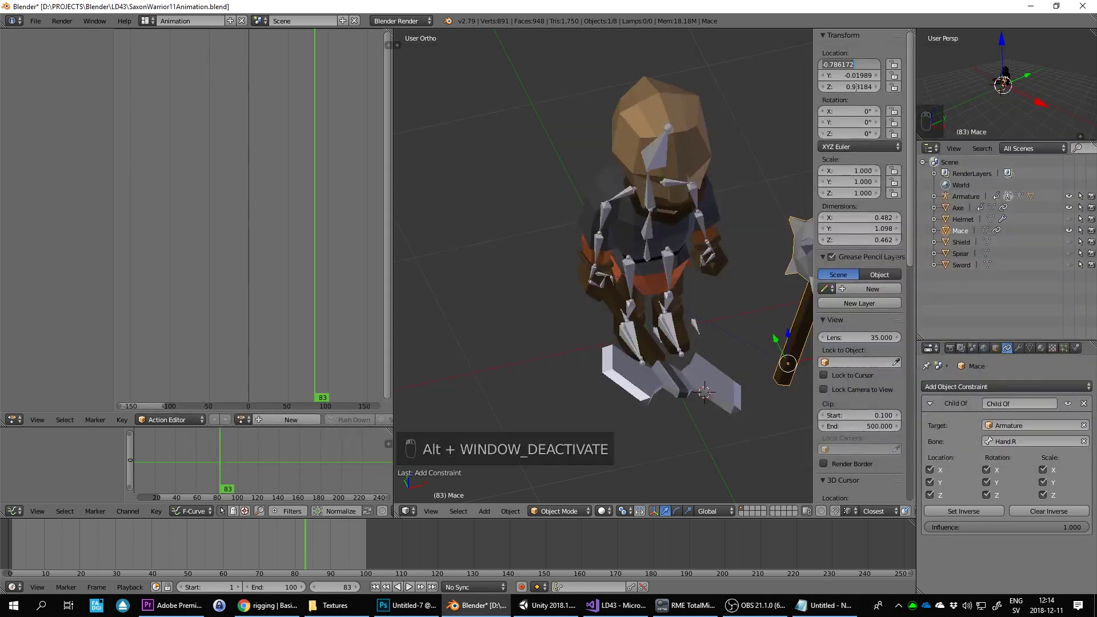
pyautogui.write('-0.')
pyautogui.press('Return')
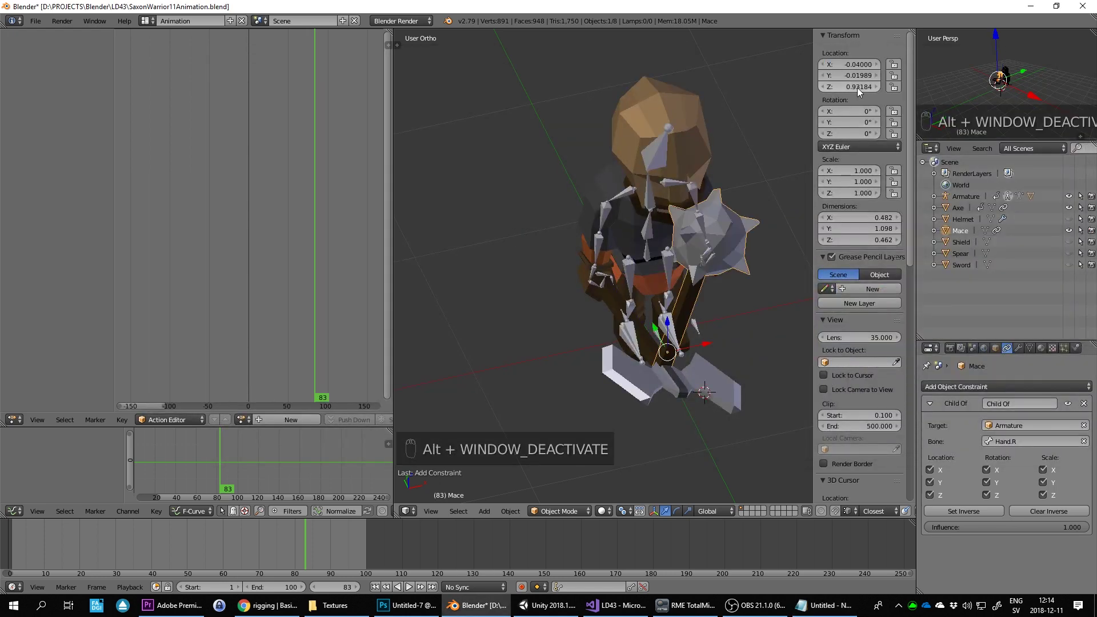
pyautogui.hotkey('alt', 'Tab')
pyautogui.hotkey('alt', 'Tab')
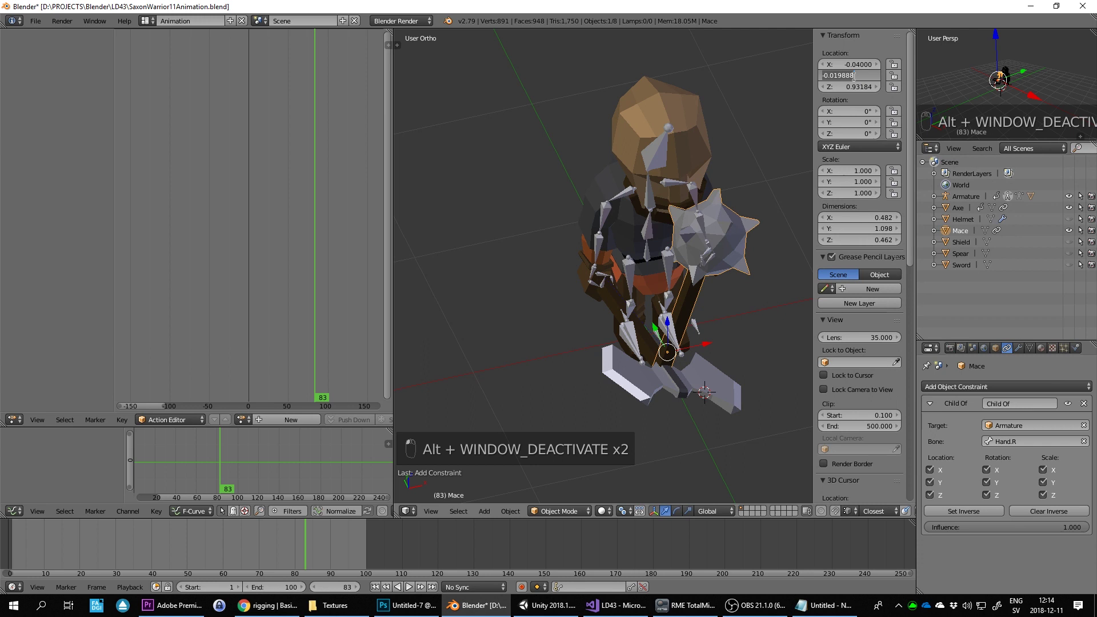
pyautogui.write('0.07')
pyautogui.press('Tab')
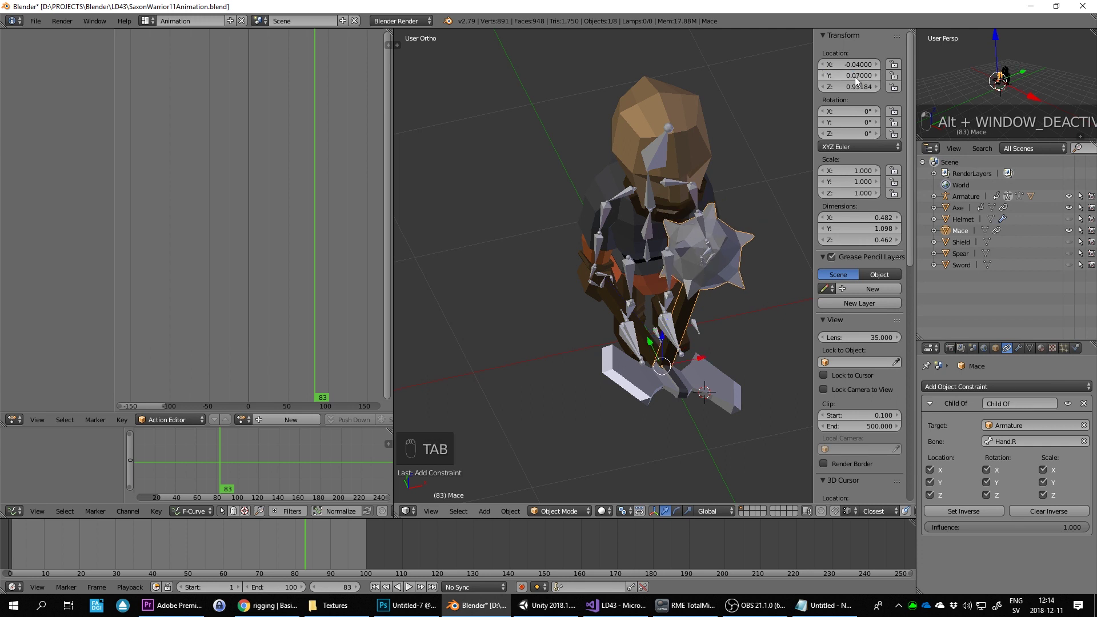
pyautogui.click(861, 88)
pyautogui.write('0')
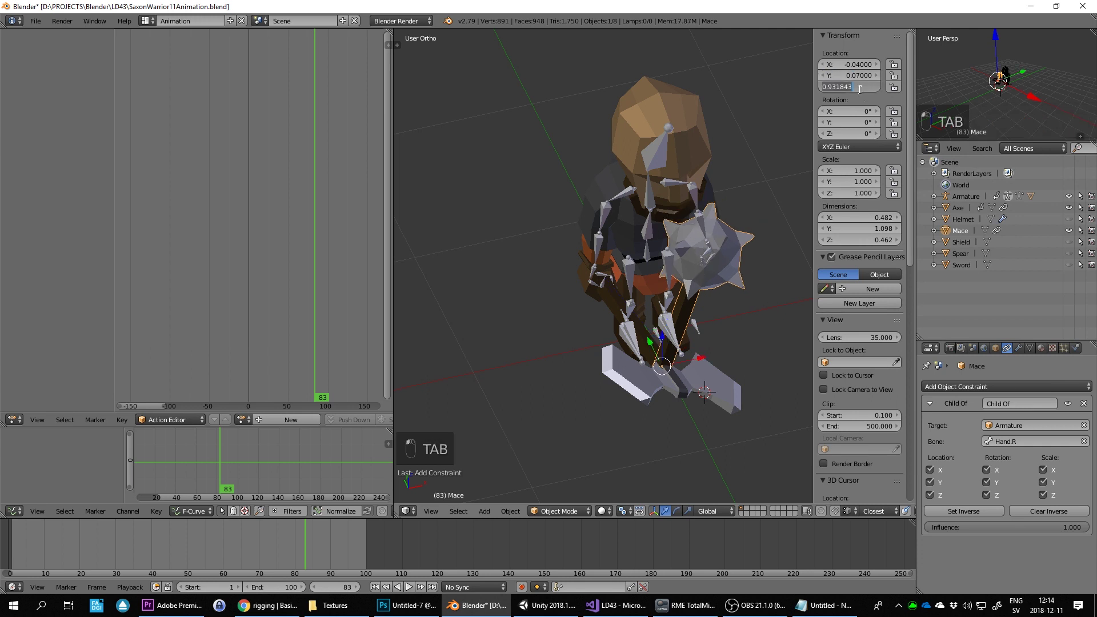
pyautogui.press('Tab')
pyautogui.write('-90')
pyautogui.press('Return')
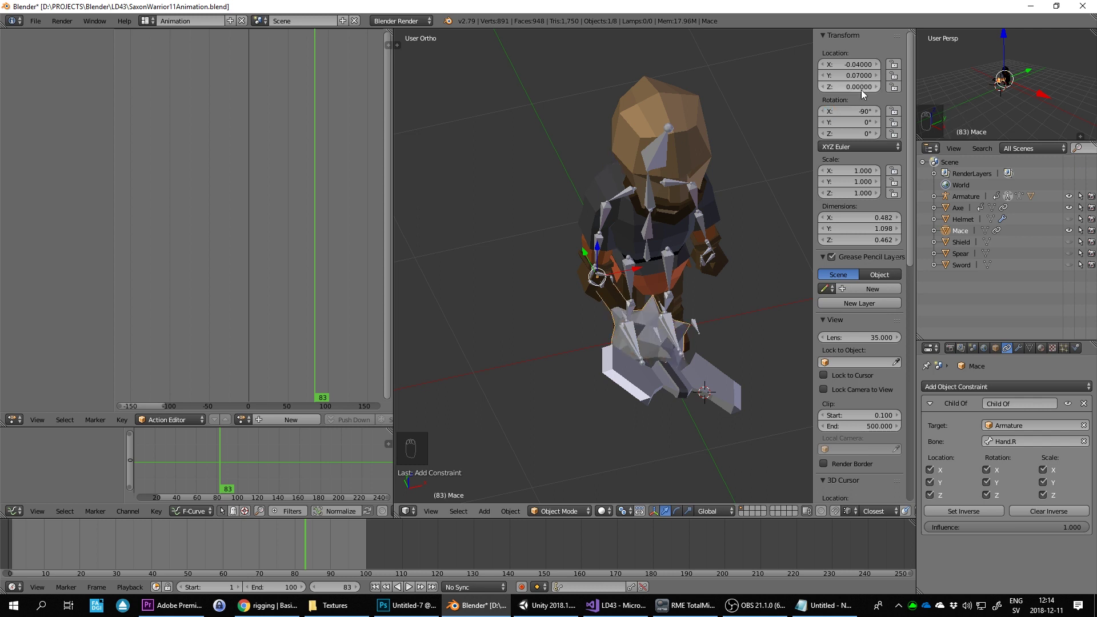
pyautogui.moveTo(588, 230); pyautogui.dragTo(743, 241, button='middle')
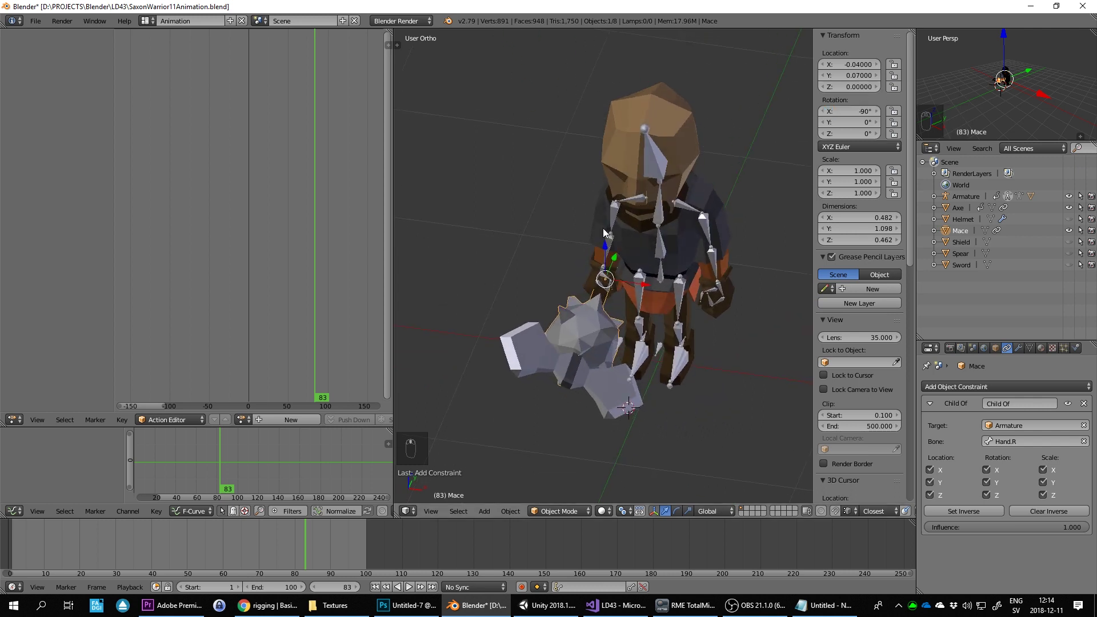
# Step: Hide the Mace and show and select the Spear
pyautogui.click(1069, 231)
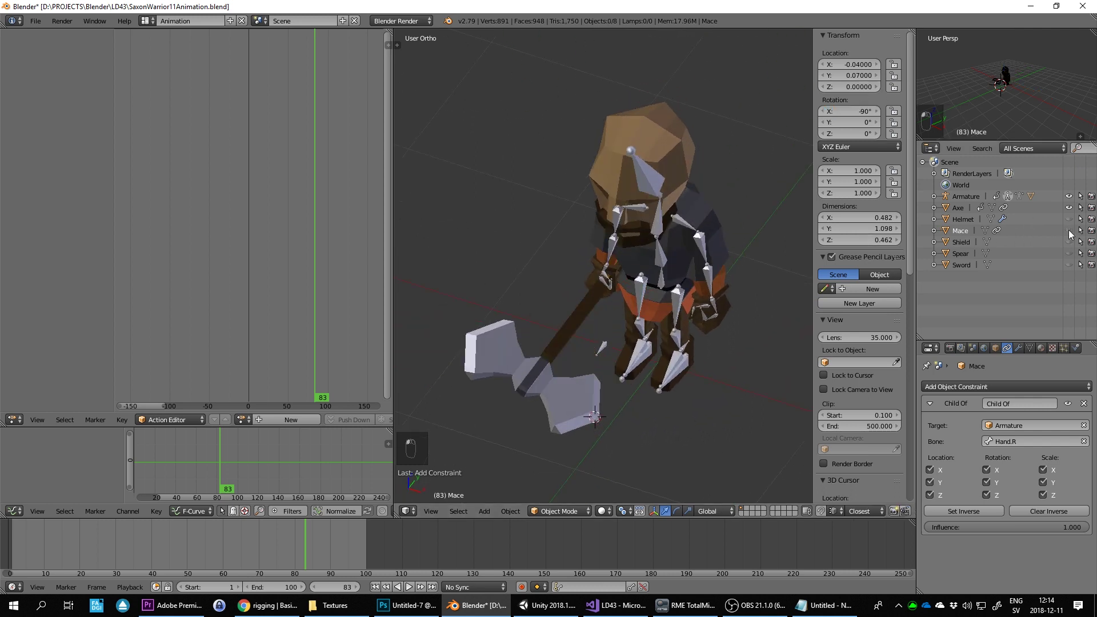
pyautogui.click(972, 255)
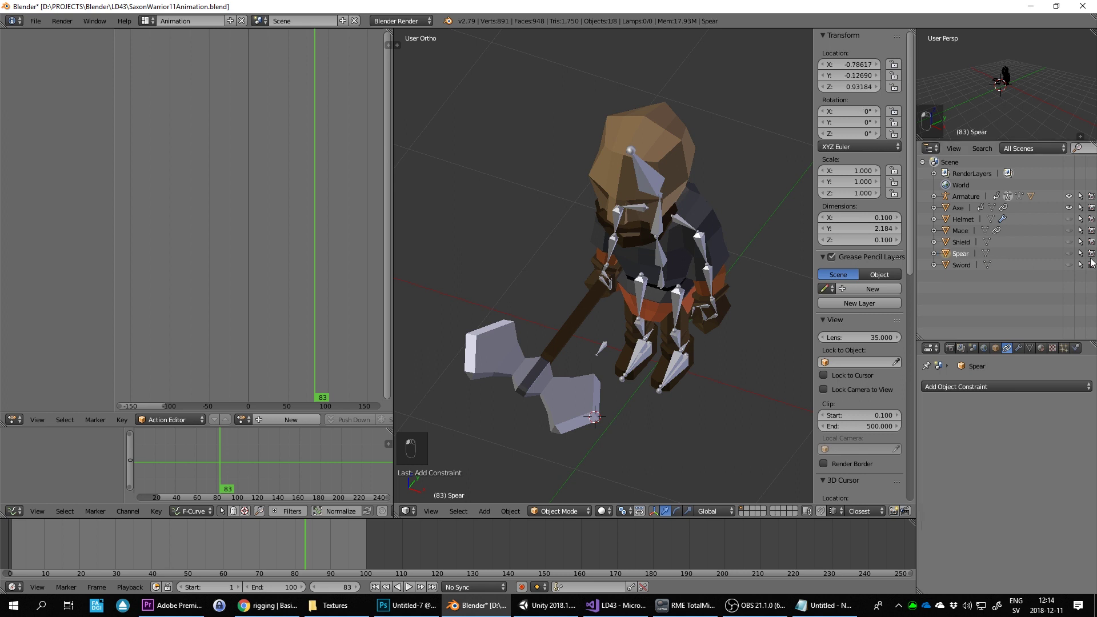
pyautogui.click(1069, 254)
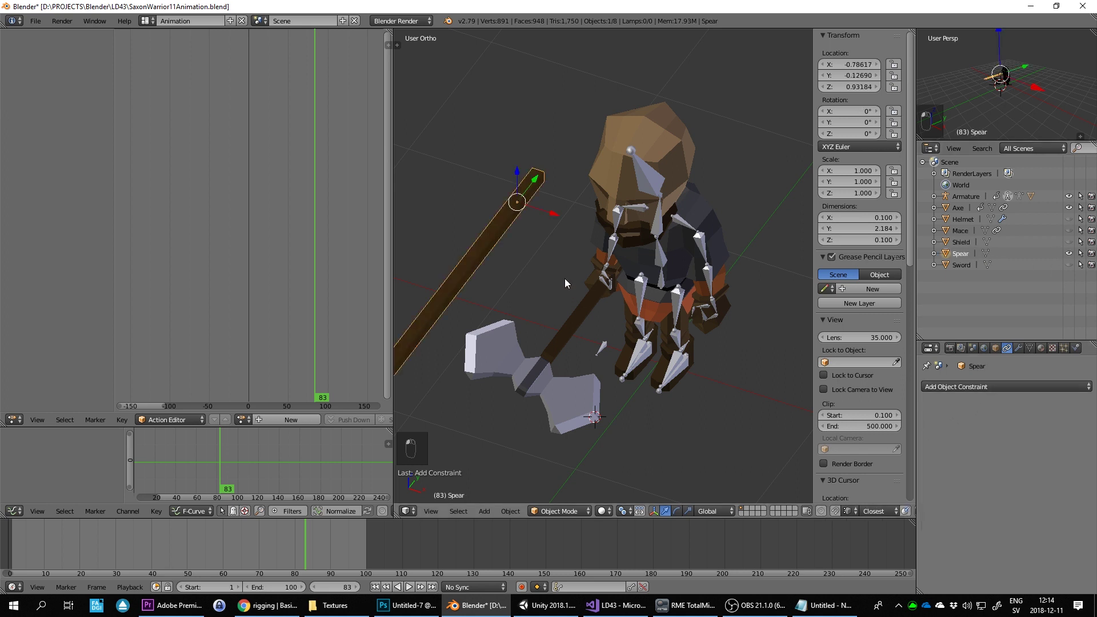
pyautogui.rightClick(500, 252)
# Step: Give the Spear a Child Of constraint targeting the Armature's Hand.R bone
pyautogui.click(972, 387)
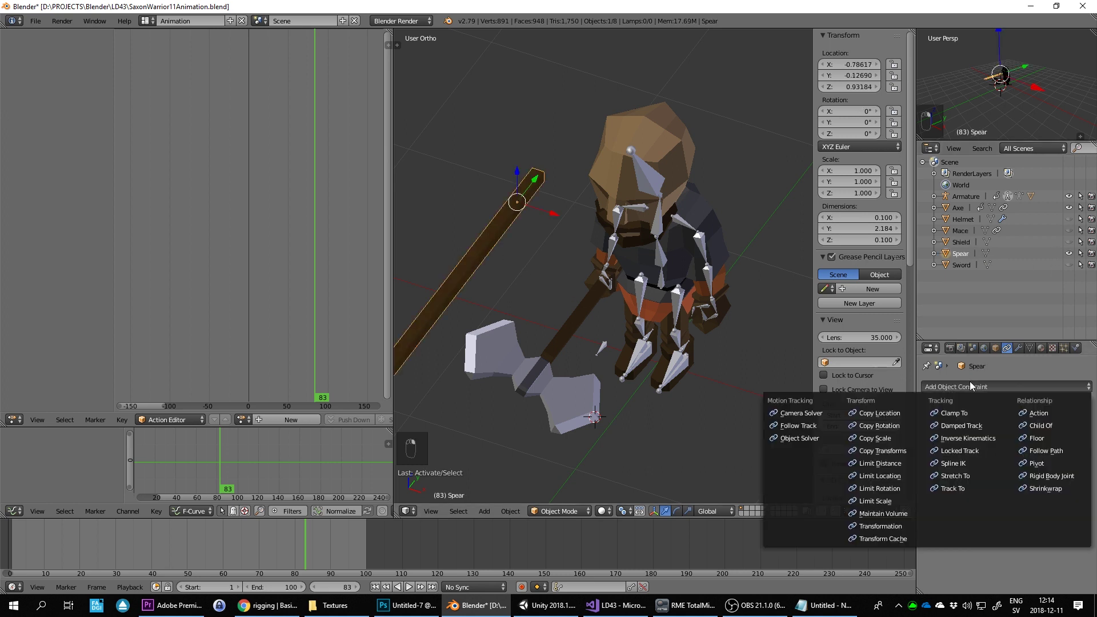
pyautogui.click(1043, 427)
pyautogui.click(1041, 426)
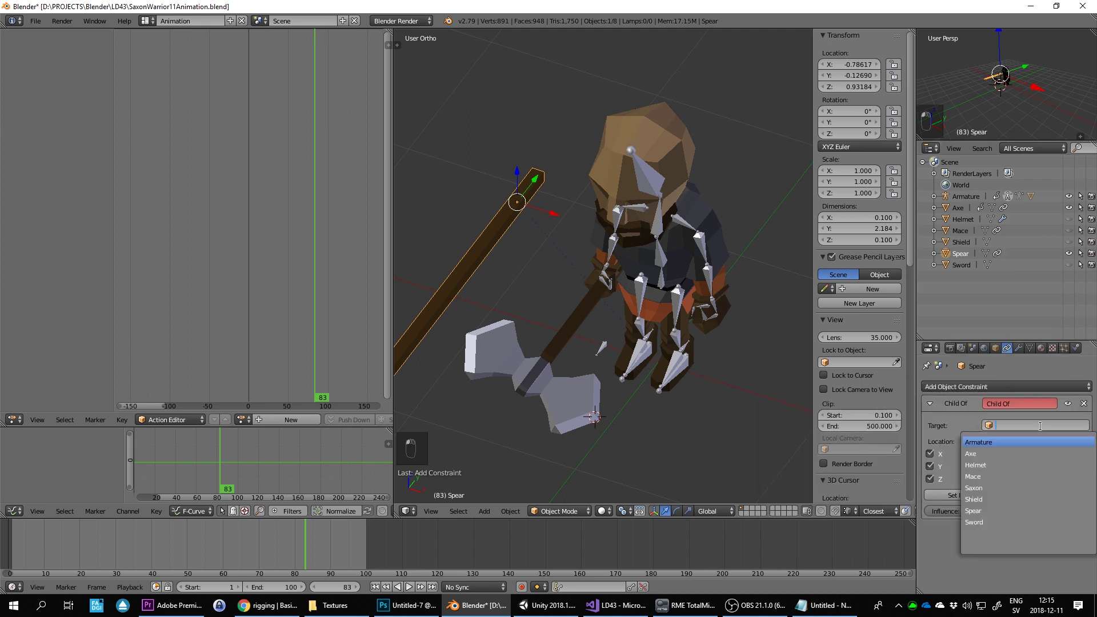
pyautogui.write('ar')
pyautogui.click(1031, 444)
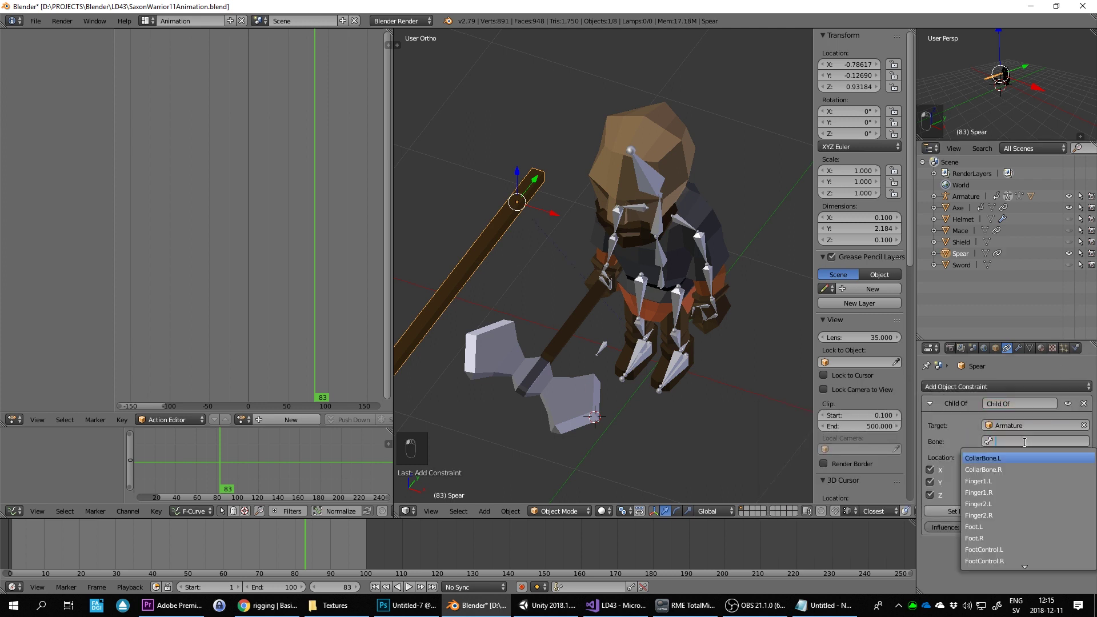
pyautogui.write('hand')
pyautogui.click(1024, 472)
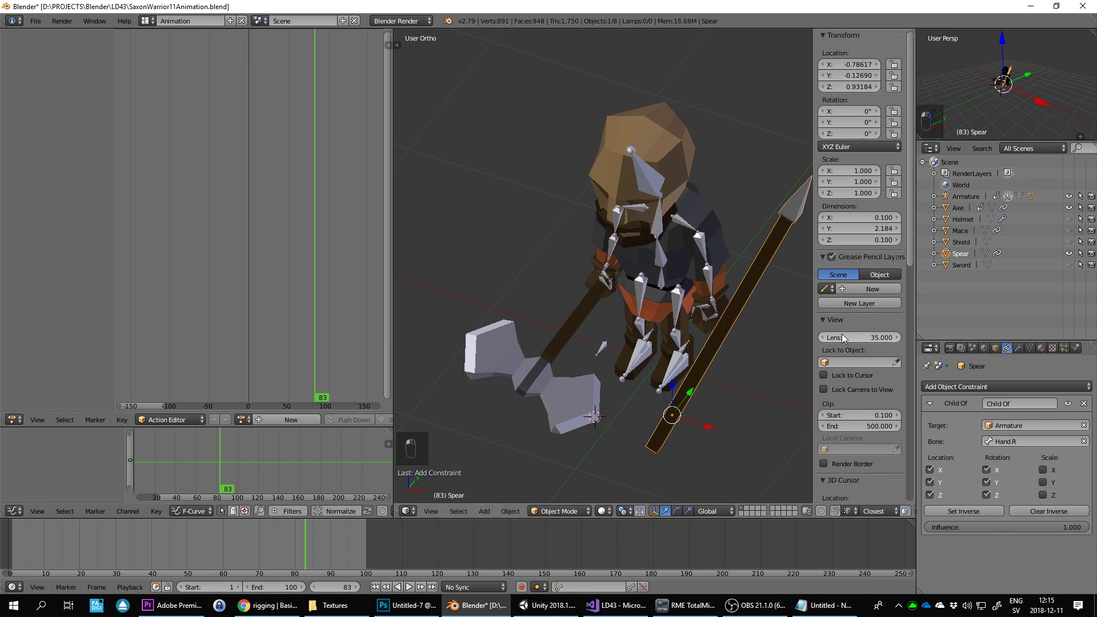
# Step: Set the spear's location to X -0.04, Y 0.07, Z 0
pyautogui.click(863, 65)
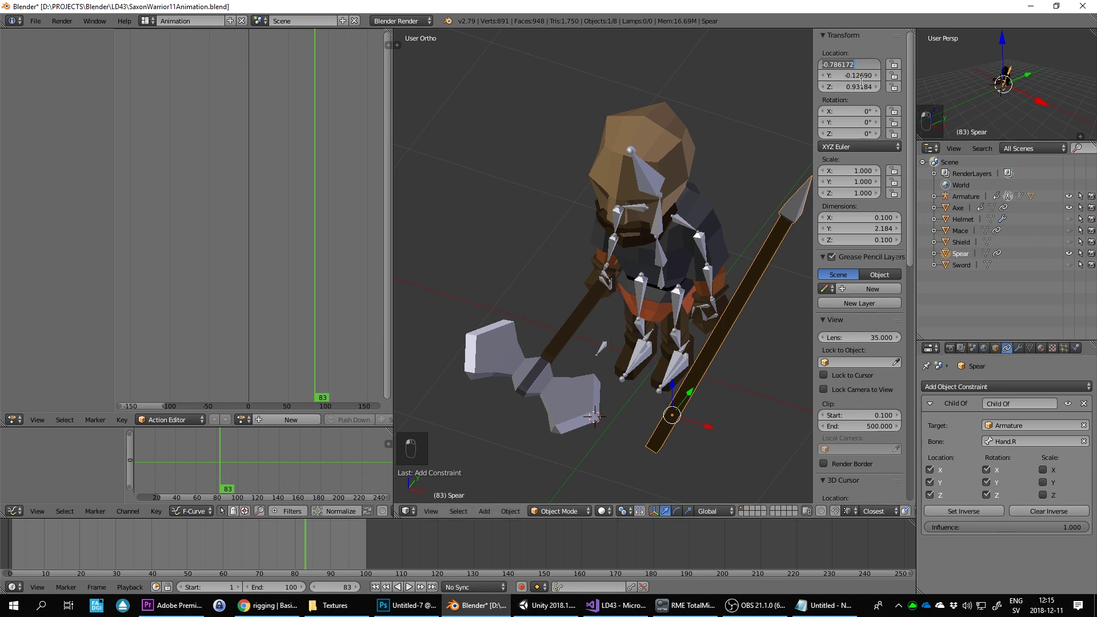
pyautogui.press('BackSpace')
pyautogui.write('4')
pyautogui.press('Return')
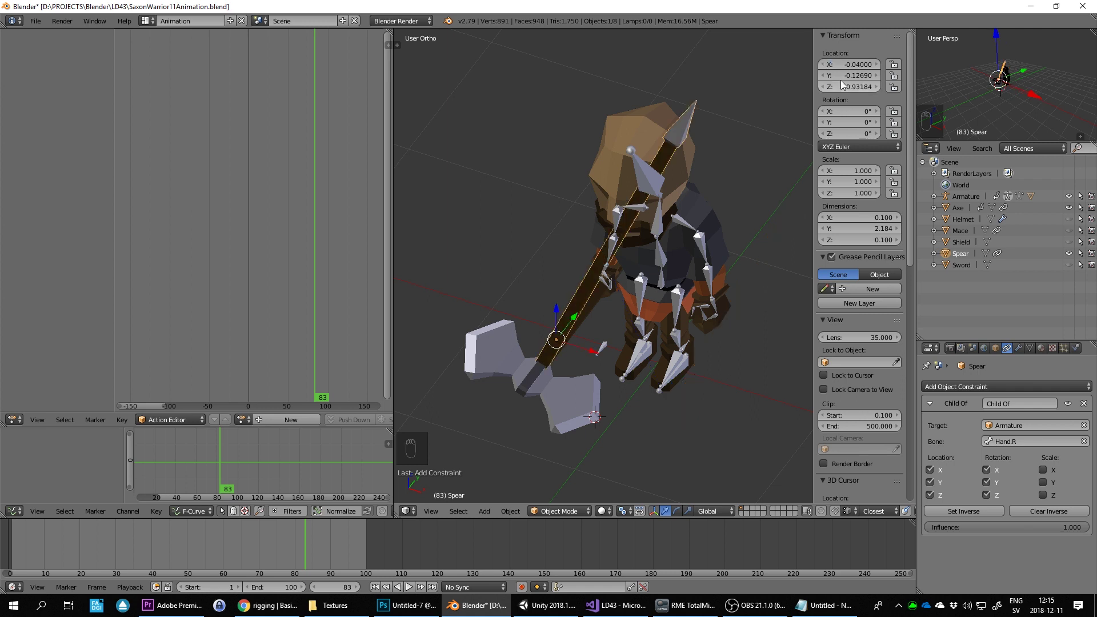
pyautogui.click(843, 75)
pyautogui.press('BackSpace')
pyautogui.write('0.0')
pyautogui.press('Tab')
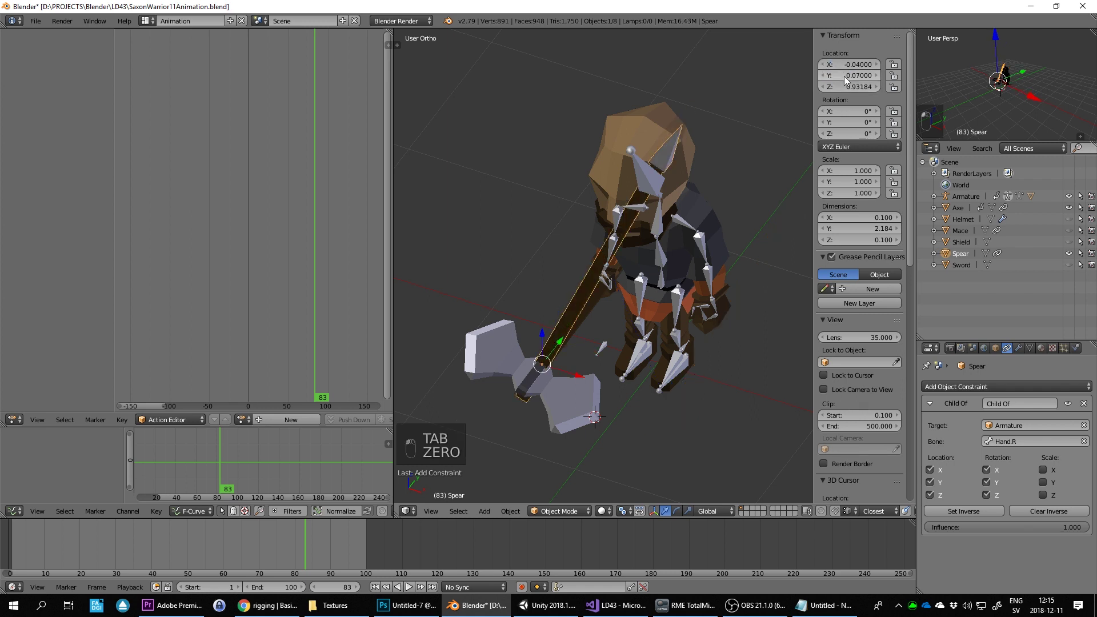
pyautogui.click(867, 86)
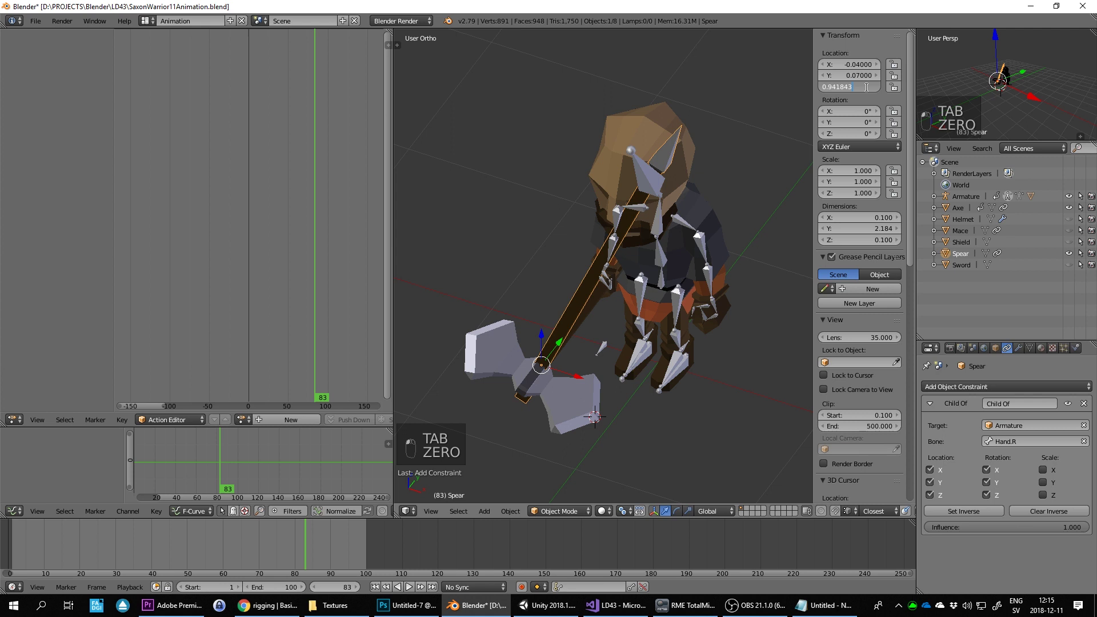
pyautogui.write('0')
pyautogui.press('Tab')
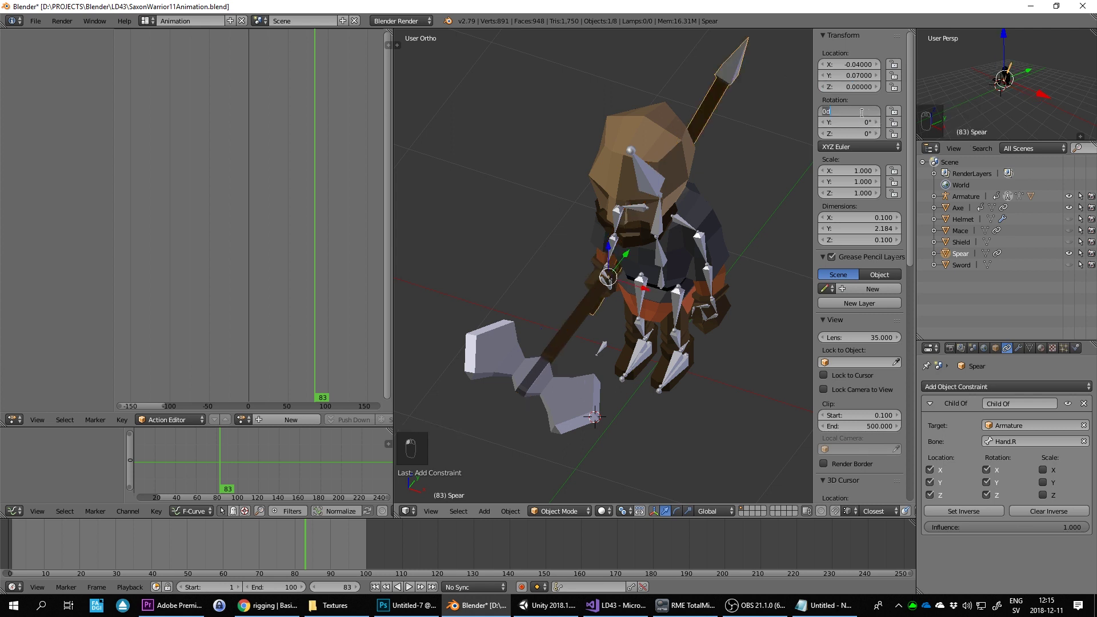
# Step: Rotate the spear -90° about X
pyautogui.press('BackSpace')
pyautogui.write('-90')
pyautogui.press('Return')
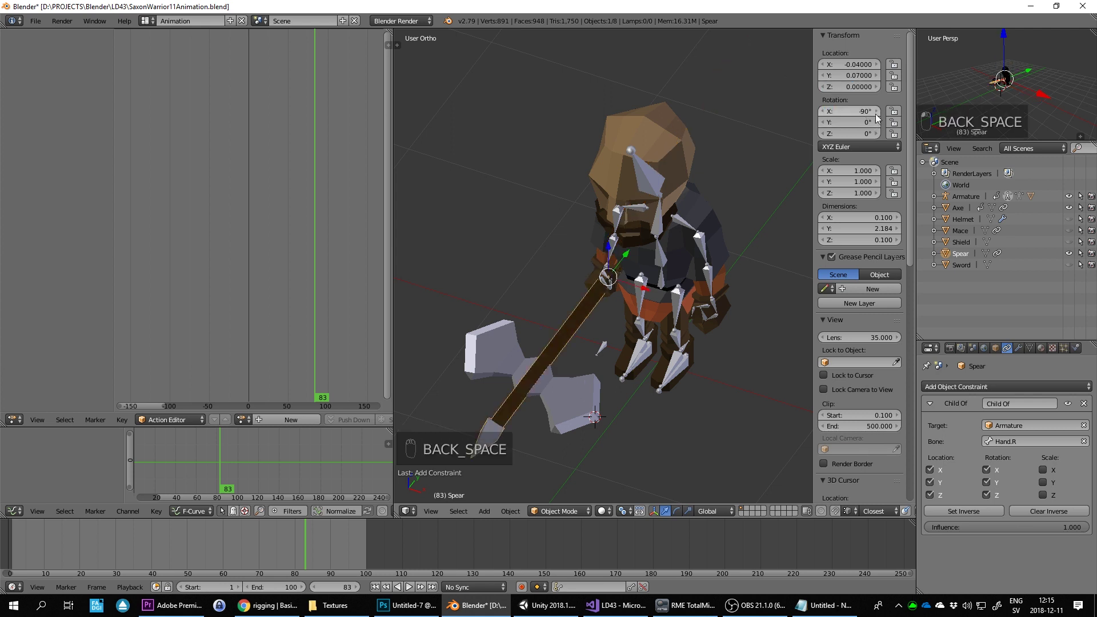
pyautogui.scroll(-2, 857, 171)
pyautogui.scroll(-2, 613, 293)
# Step: Select the Sword, hiding the spear and showing the sword
pyautogui.scroll(2, 612, 293)
pyautogui.click(962, 265)
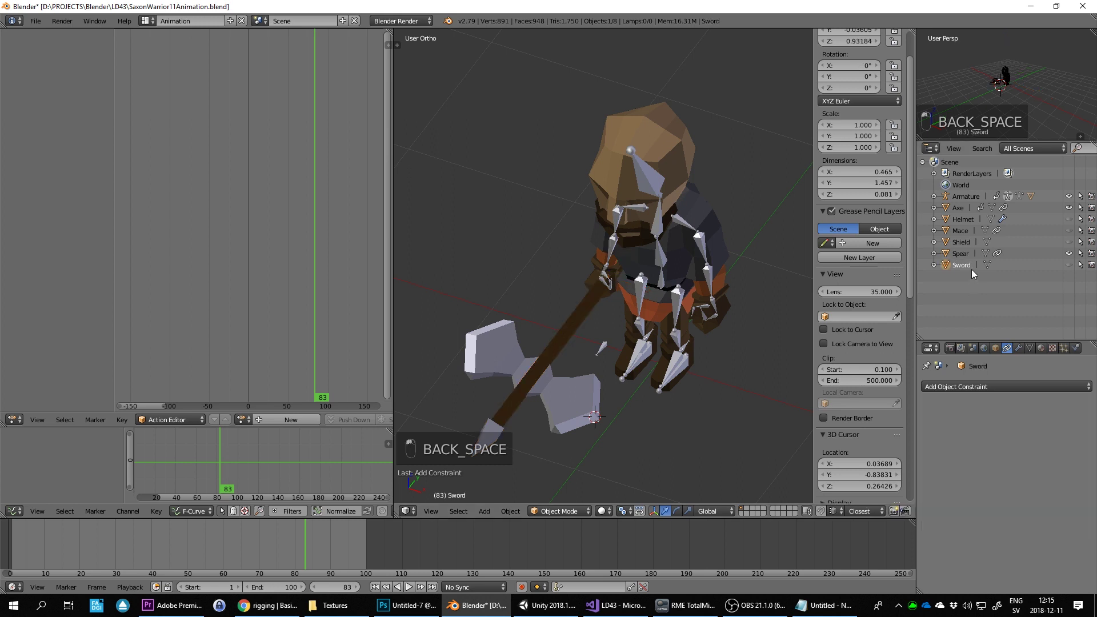
pyautogui.click(1069, 254)
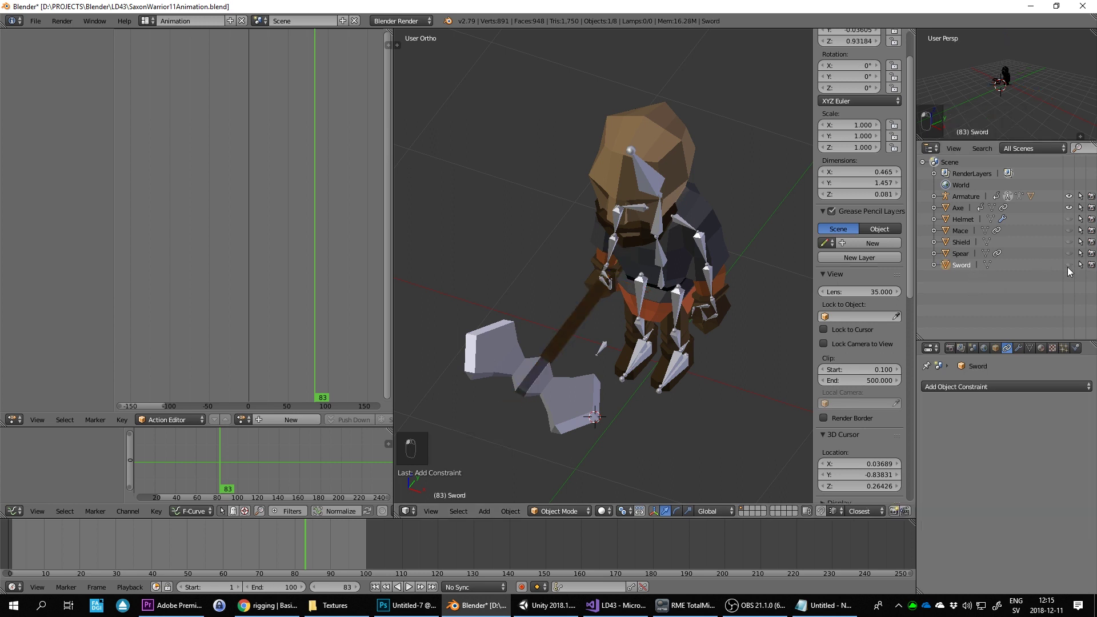
# Step: Give the sword a Child Of constraint targeting the Armature's Hand.R bone
pyautogui.click(1002, 387)
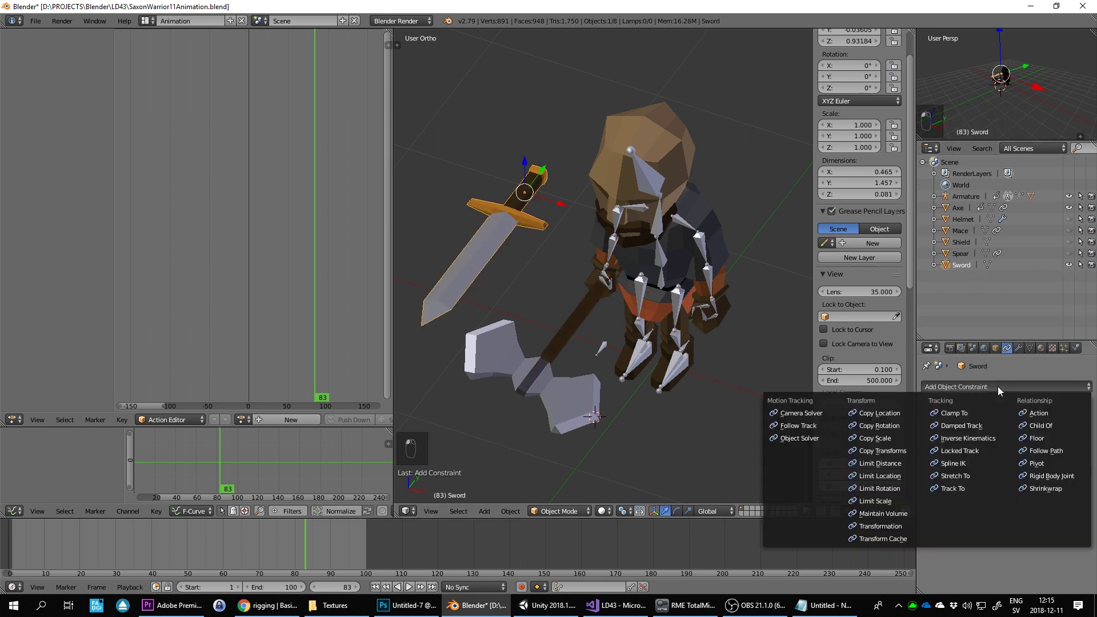
pyautogui.click(1027, 425)
pyautogui.click(1023, 454)
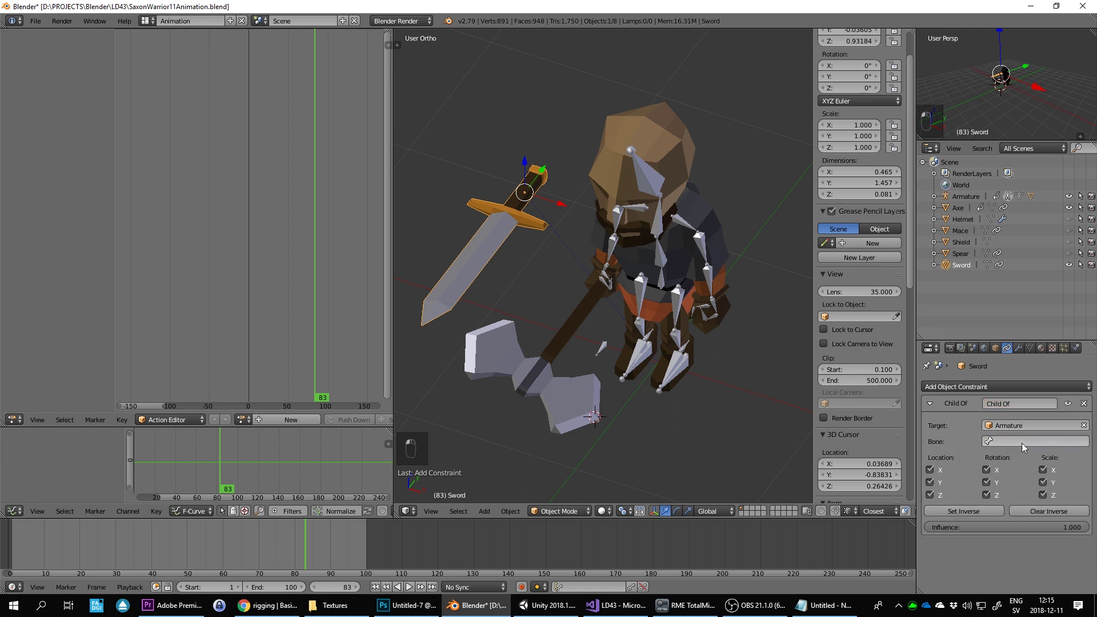
pyautogui.click(1072, 442)
pyautogui.write('hand')
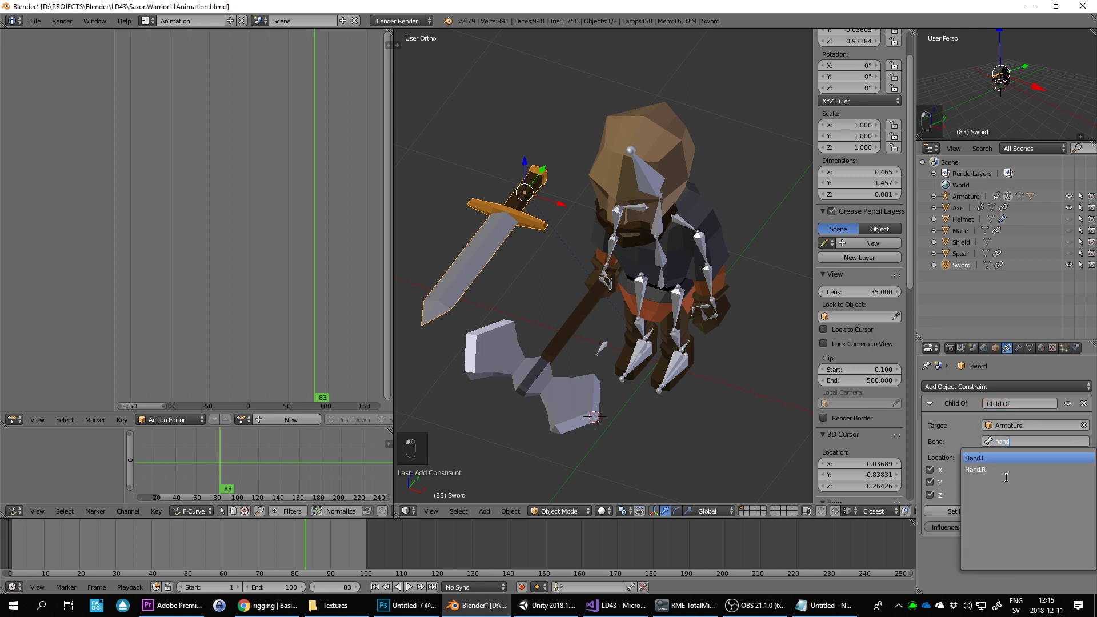
pyautogui.click(1007, 476)
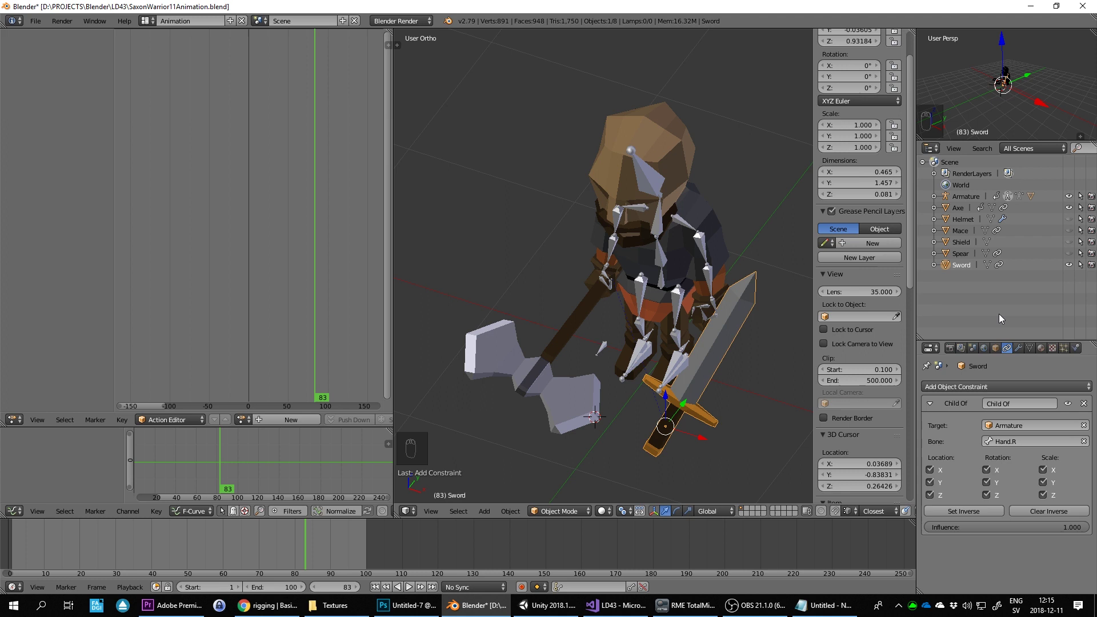
pyautogui.click(1043, 469)
pyautogui.click(1043, 482)
pyautogui.click(1043, 495)
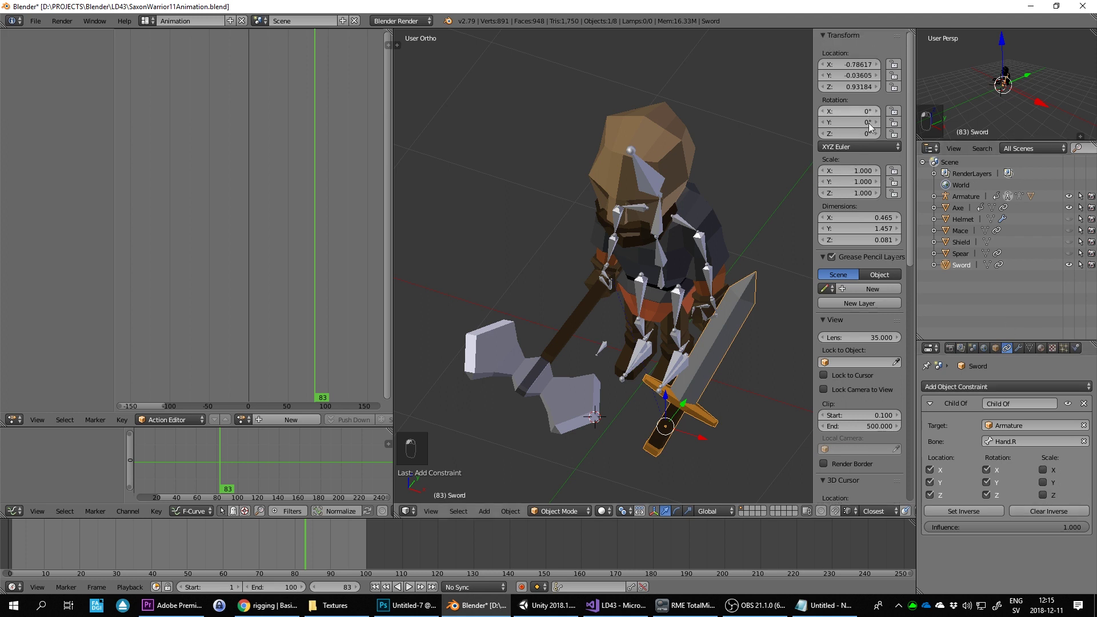
pyautogui.scroll(3, 857, 91)
# Step: Zero the sword's location, then set its X to -0.04
pyautogui.click(852, 64)
pyautogui.write('0')
pyautogui.press('Tab')
pyautogui.write('0')
pyautogui.press('Tab')
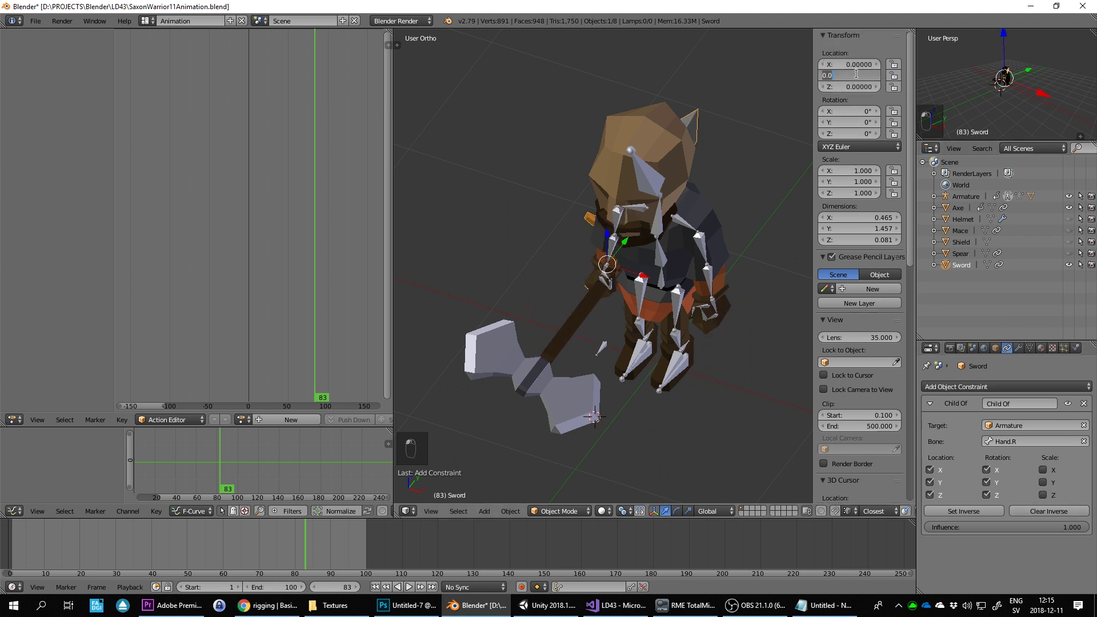
pyautogui.hotkey('shift', 'Tab')
pyautogui.press('BackSpace')
pyautogui.write('04')
pyautogui.press('Return')
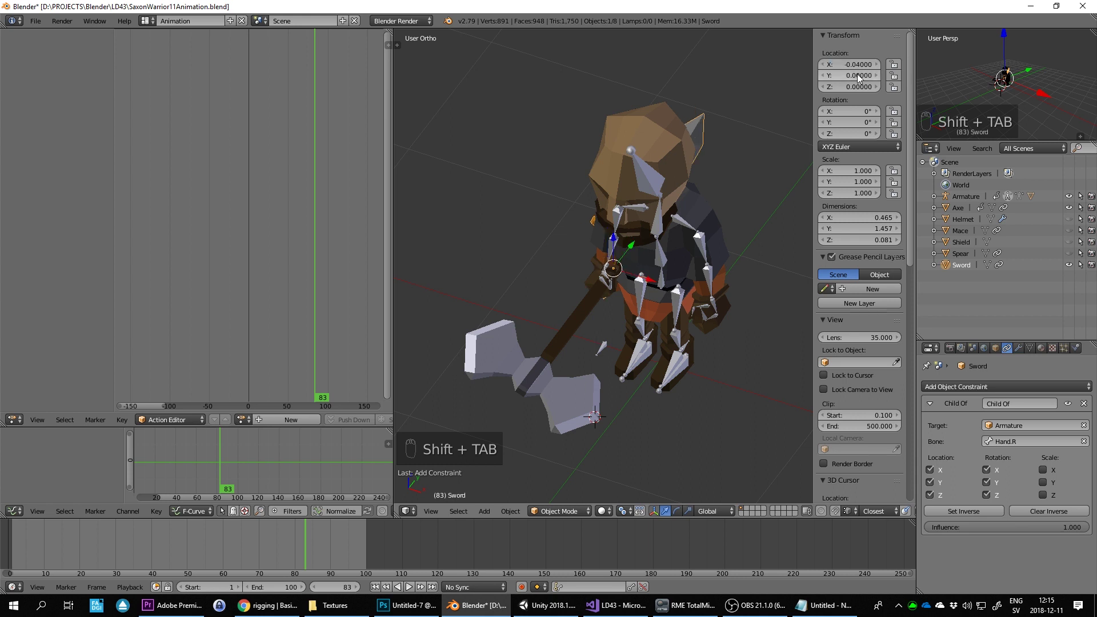
# Step: Set the sword's Y to 0.07 and X rotation to -90°, then hide it
pyautogui.click(857, 76)
pyautogui.press('BackSpace')
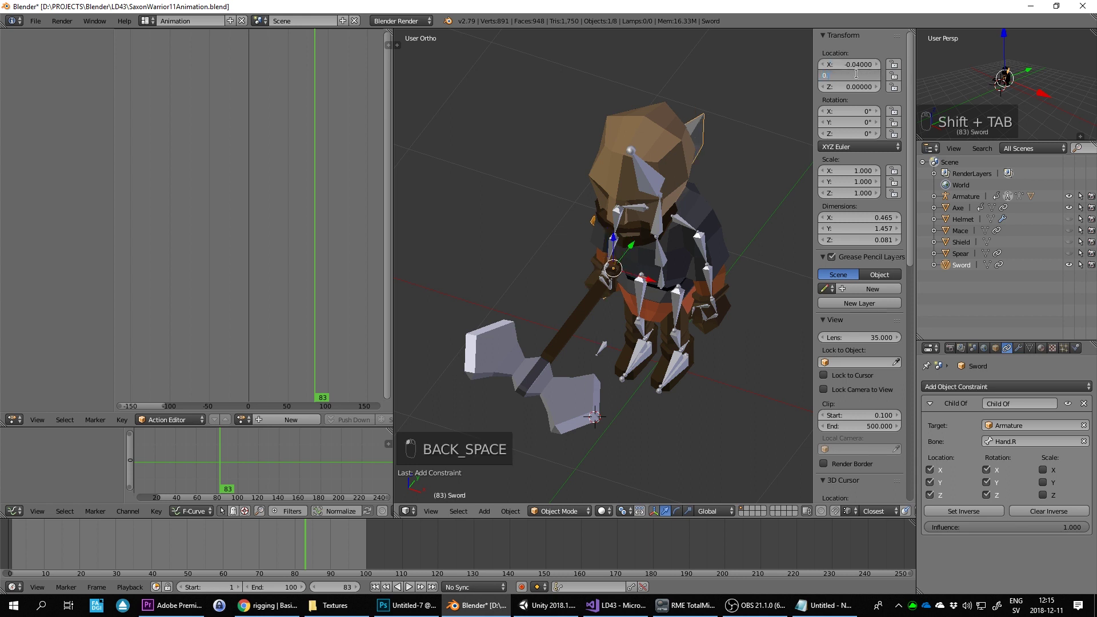
pyautogui.write('.07')
pyautogui.press('BackSpace')
pyautogui.press('Return')
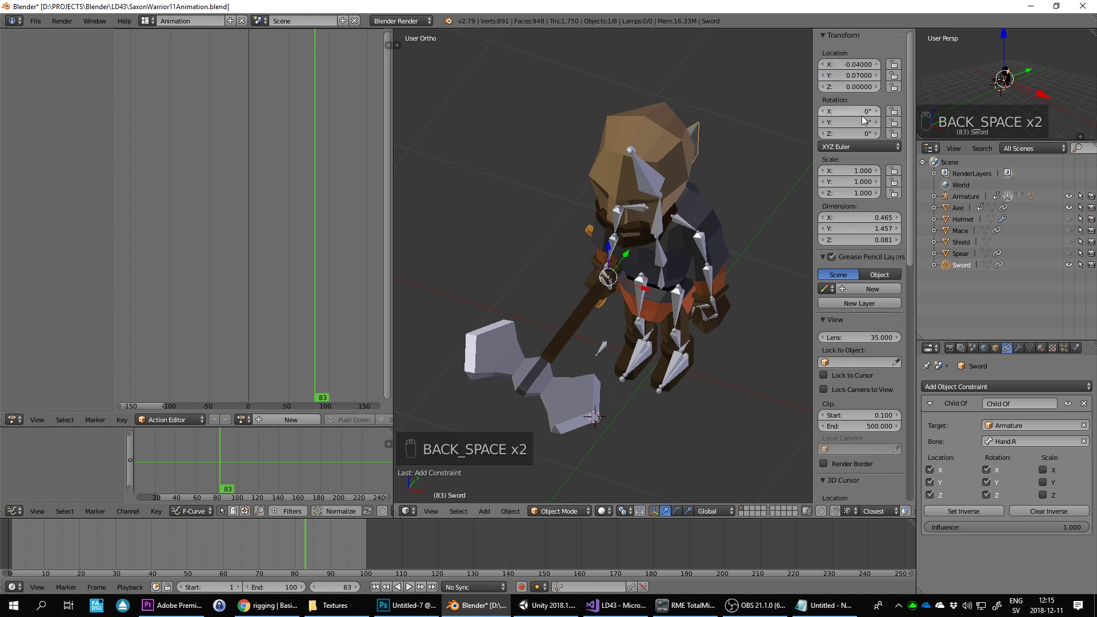
pyautogui.write('0')
pyautogui.press('Return')
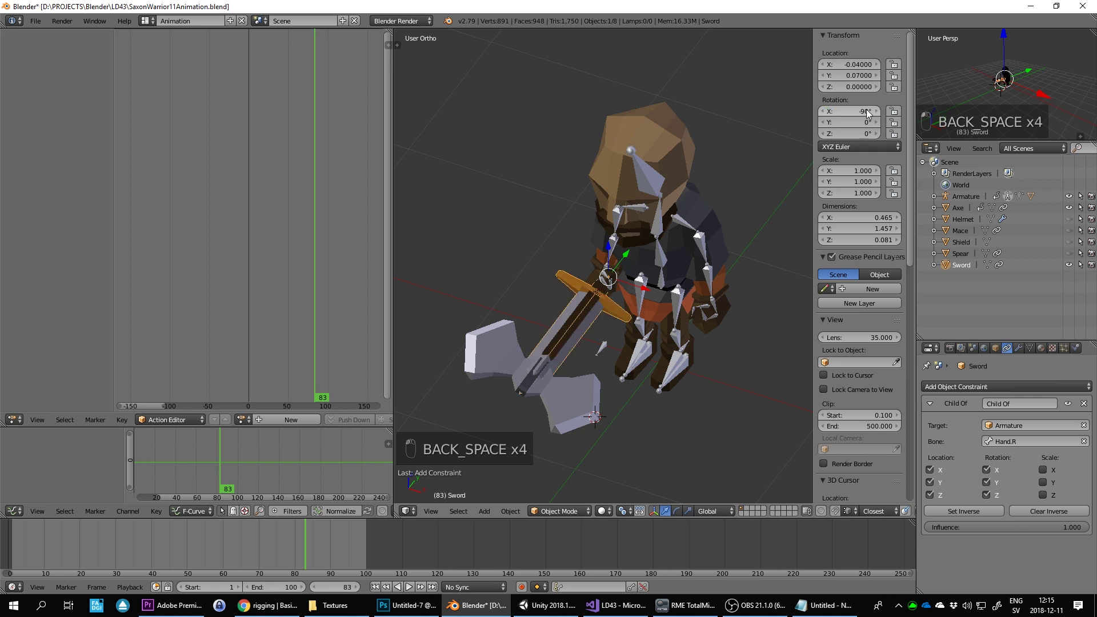
pyautogui.moveTo(546, 212); pyautogui.dragTo(627, 220, button='middle')
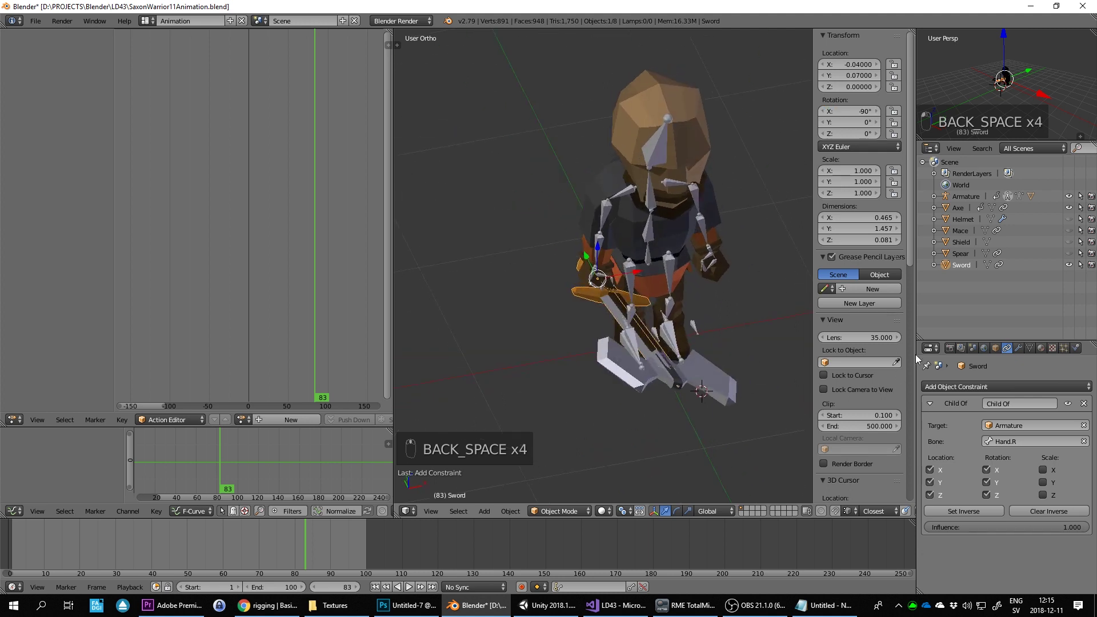
pyautogui.click(1069, 264)
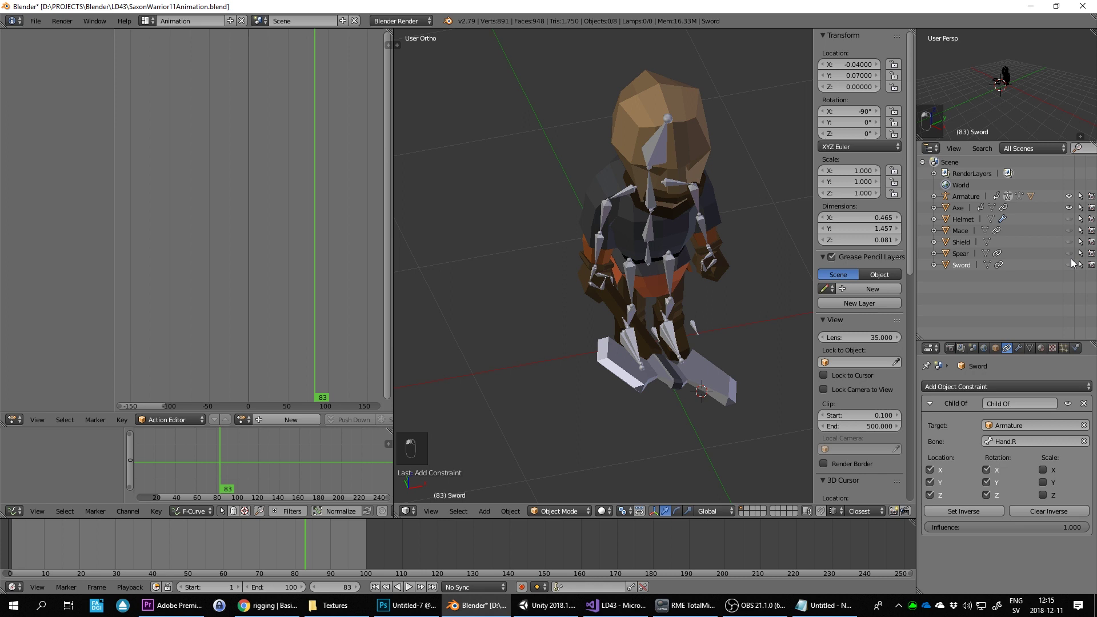
# Step: Select and show the Shield, turning the view to face the character
pyautogui.click(961, 241)
pyautogui.click(1069, 242)
pyautogui.moveTo(759, 197); pyautogui.dragTo(831, 245, button='middle')
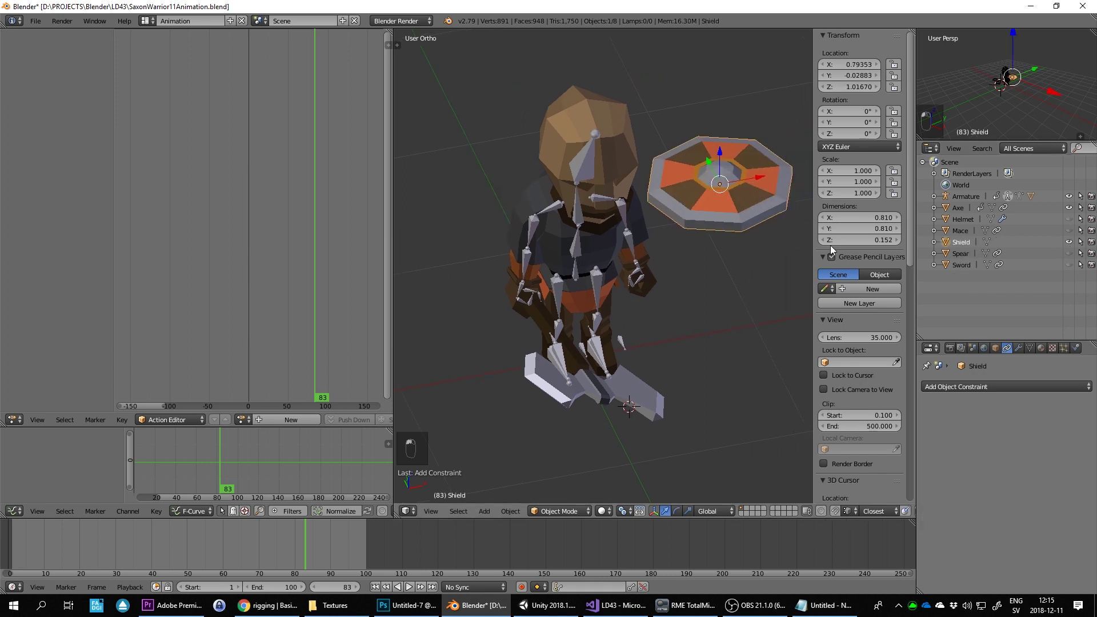
pyautogui.moveTo(687, 253); pyautogui.dragTo(737, 272, button='middle')
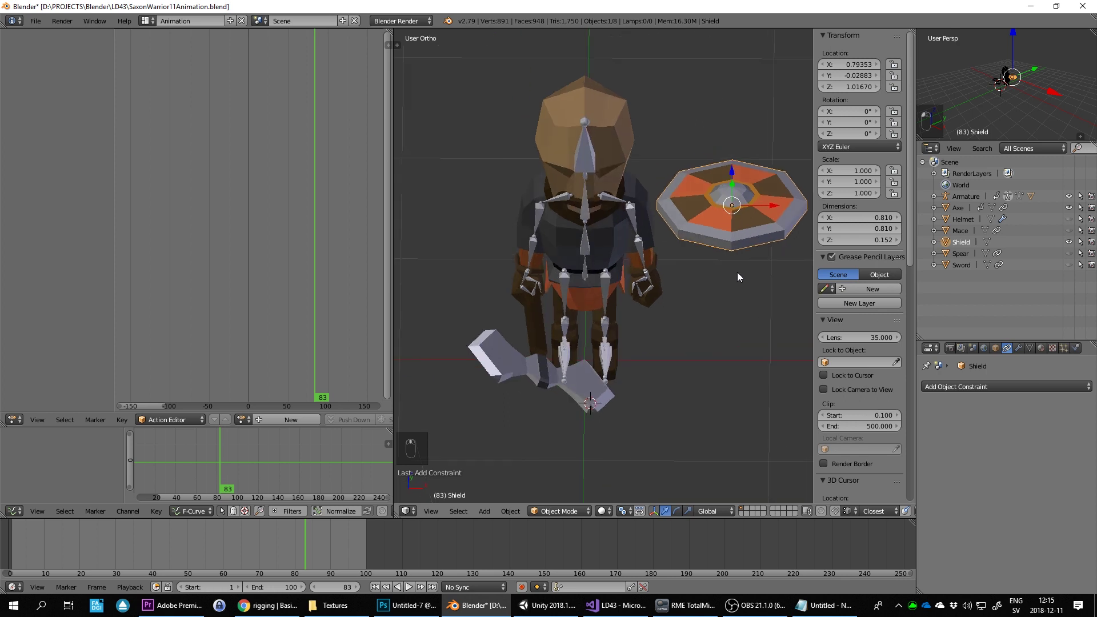
# Step: Give the shield a Child Of constraint targeting the Armature's Hand.L bone
pyautogui.click(973, 387)
pyautogui.click(1052, 426)
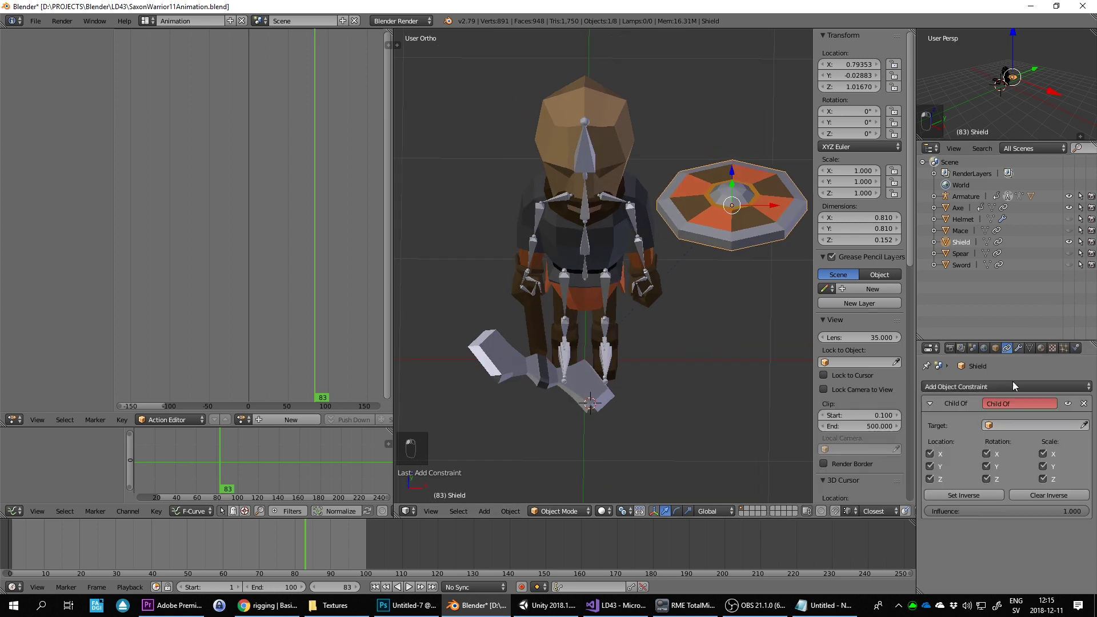
pyautogui.click(1068, 425)
pyautogui.write('a')
pyautogui.click(975, 443)
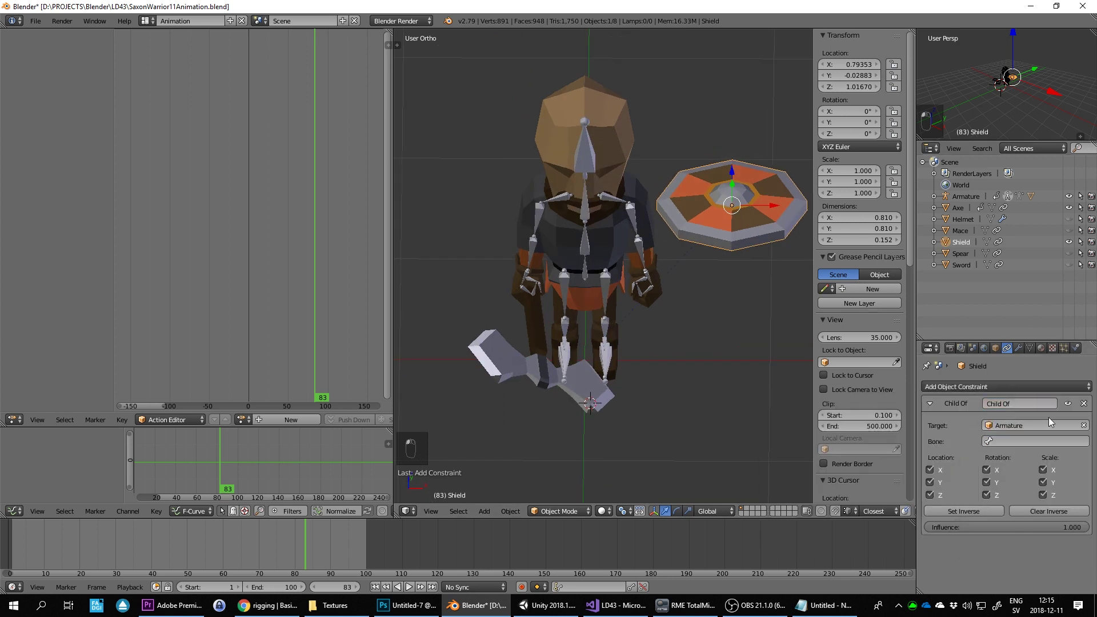
pyautogui.click(1011, 441)
pyautogui.write('hand')
pyautogui.press('Return')
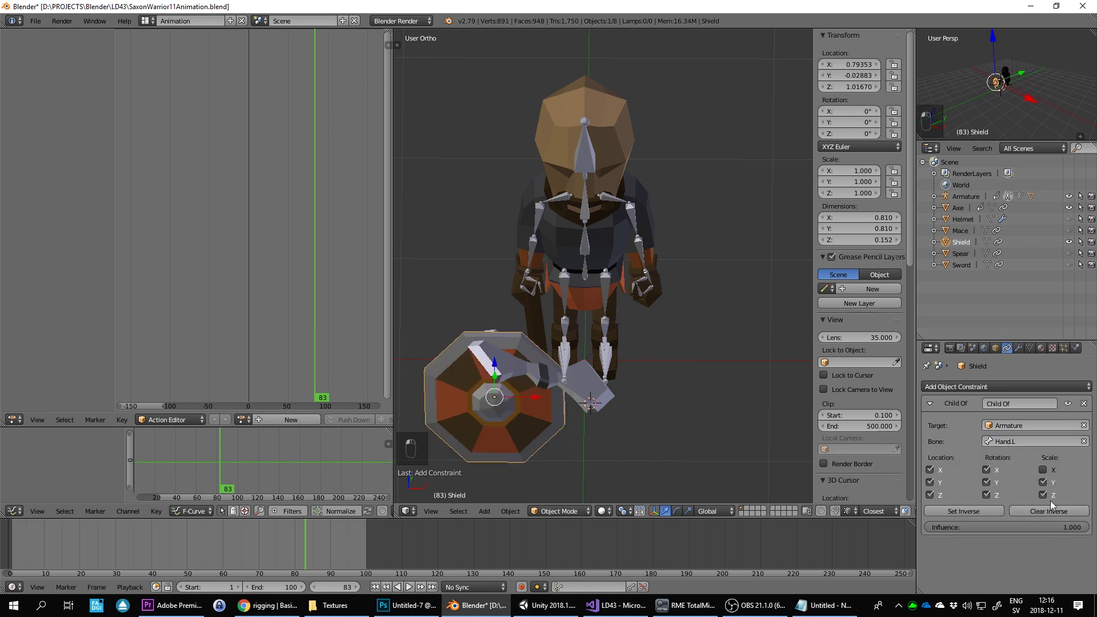
# Step: Zero the shield's location and try a -90° X rotation, undoing it
pyautogui.moveTo(852, 87); pyautogui.dragTo(863, 72)
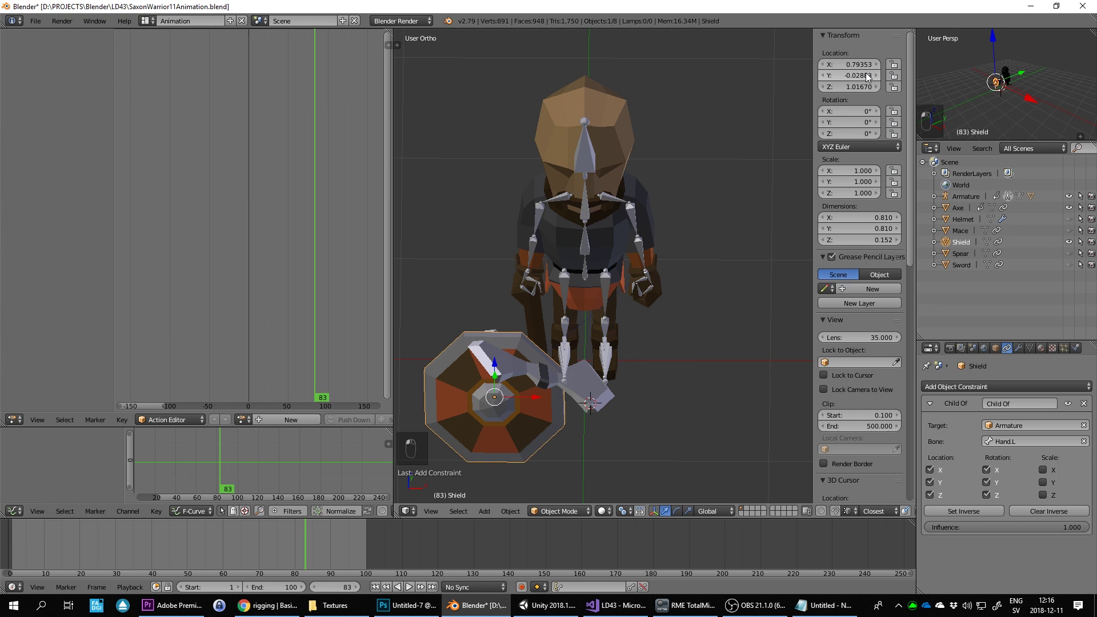
pyautogui.write('0')
pyautogui.press('Tab')
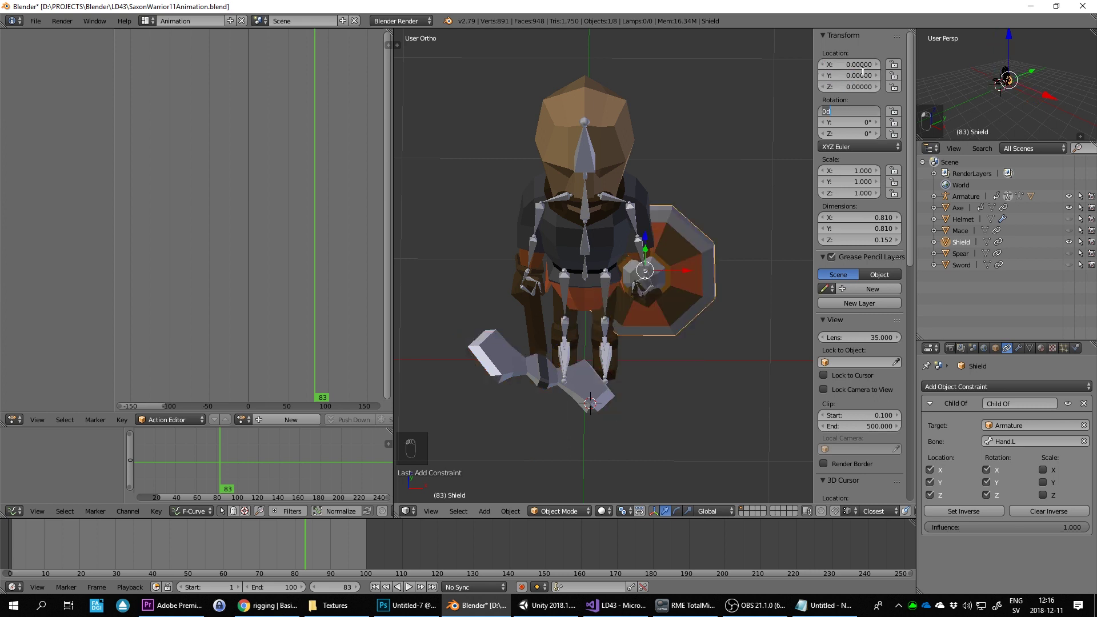
pyautogui.press('BackSpace')
pyautogui.click(878, 119)
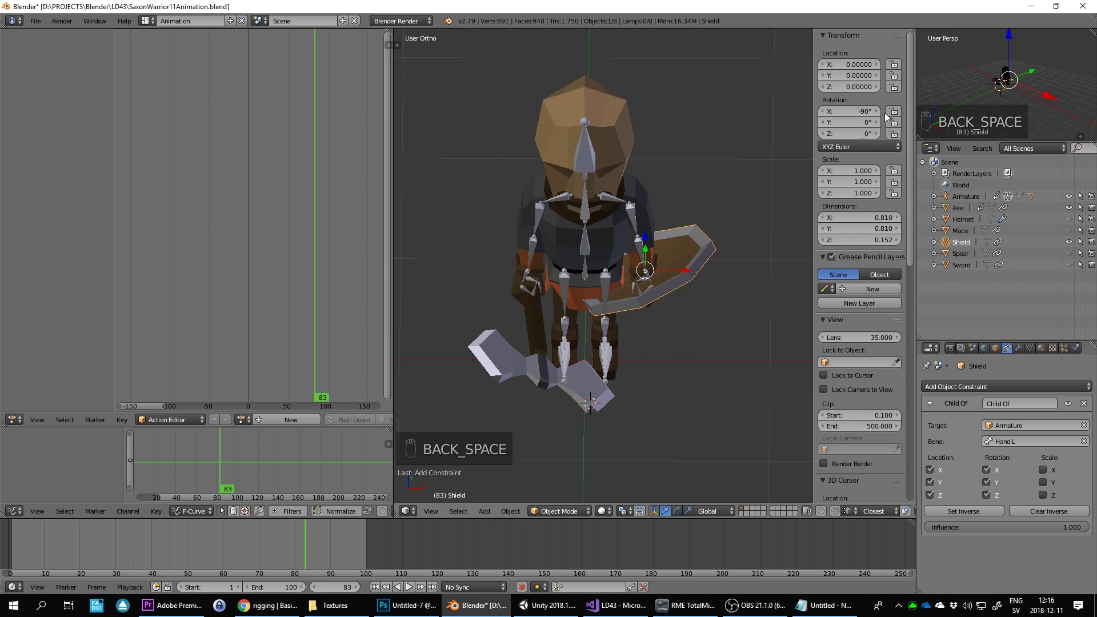
pyautogui.hotkey('ctrl', 'z')
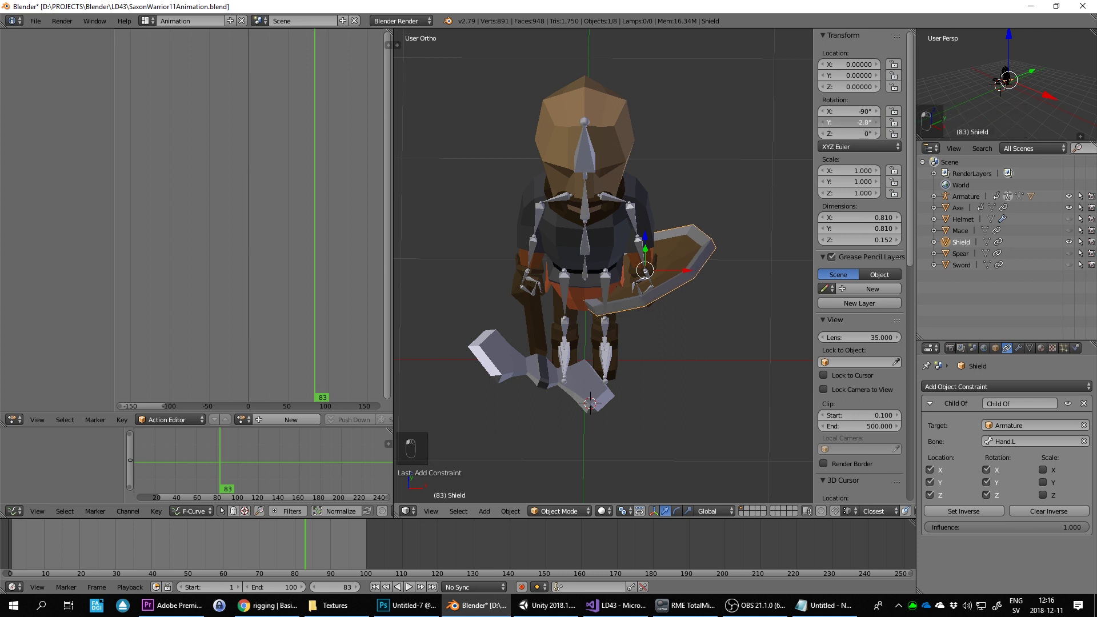
# Step: Fine-tune the shield to X -0.08, rotation -91° X, 66.7° Z, and save over the file
pyautogui.moveTo(860, 133)
pyautogui.mouseDown()
pyautogui.moveTo(903, 133)
pyautogui.moveTo(846, 133)
pyautogui.mouseUp()
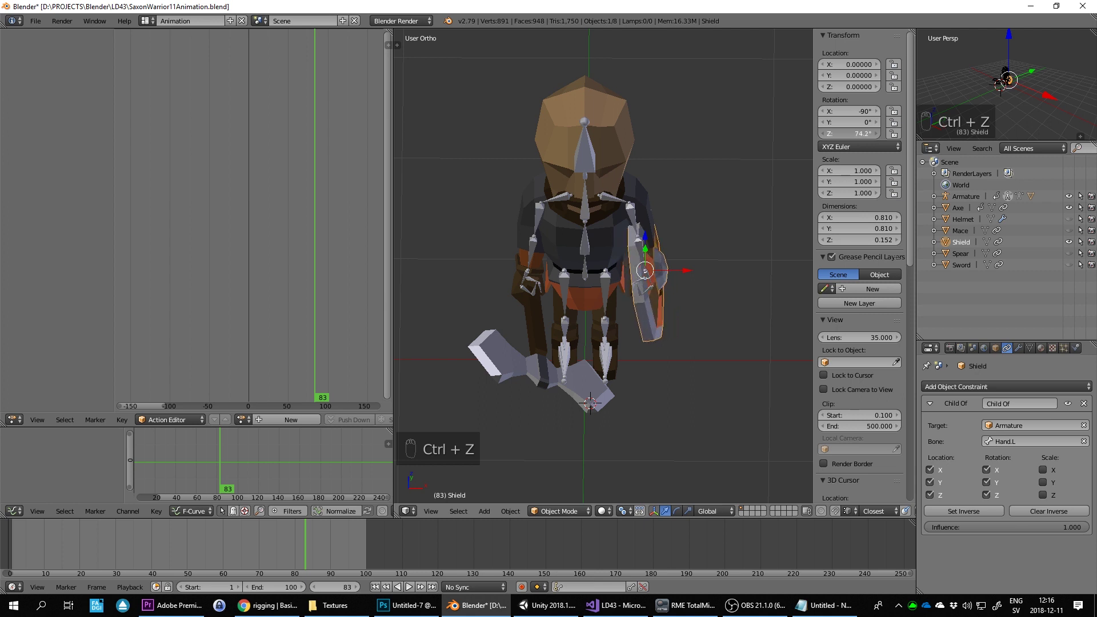
pyautogui.moveTo(860, 64)
pyautogui.mouseDown()
pyautogui.moveTo(846, 65)
pyautogui.moveTo(864, 65)
pyautogui.mouseUp()
pyautogui.hotkey('ctrl', 'z')
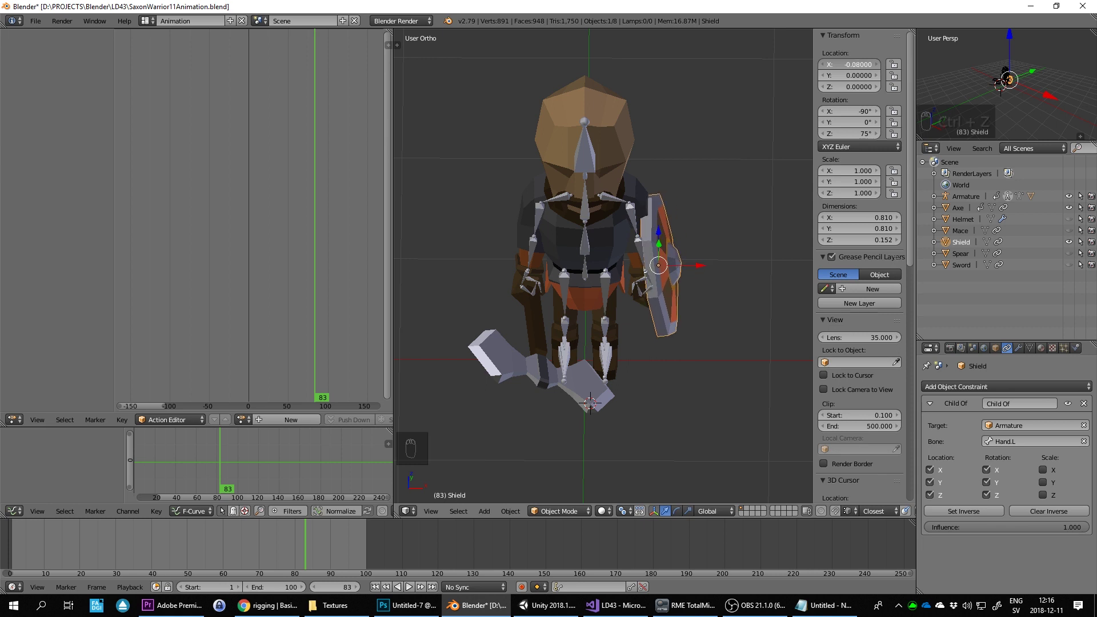
pyautogui.moveTo(874, 117); pyautogui.dragTo(861, 133)
pyautogui.hotkey('ctrl', 'z')
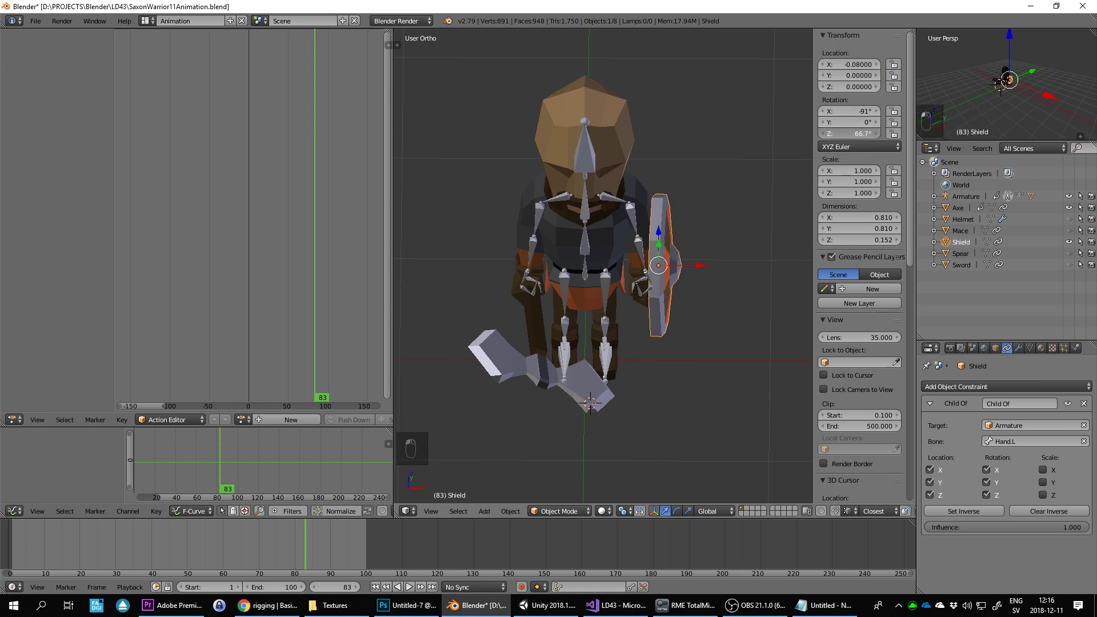
pyautogui.moveTo(627, 184)
pyautogui.mouseDown(button='middle')
pyautogui.moveTo(674, 207)
pyautogui.moveTo(496, 225)
pyautogui.moveTo(623, 262)
pyautogui.mouseUp(button='middle')
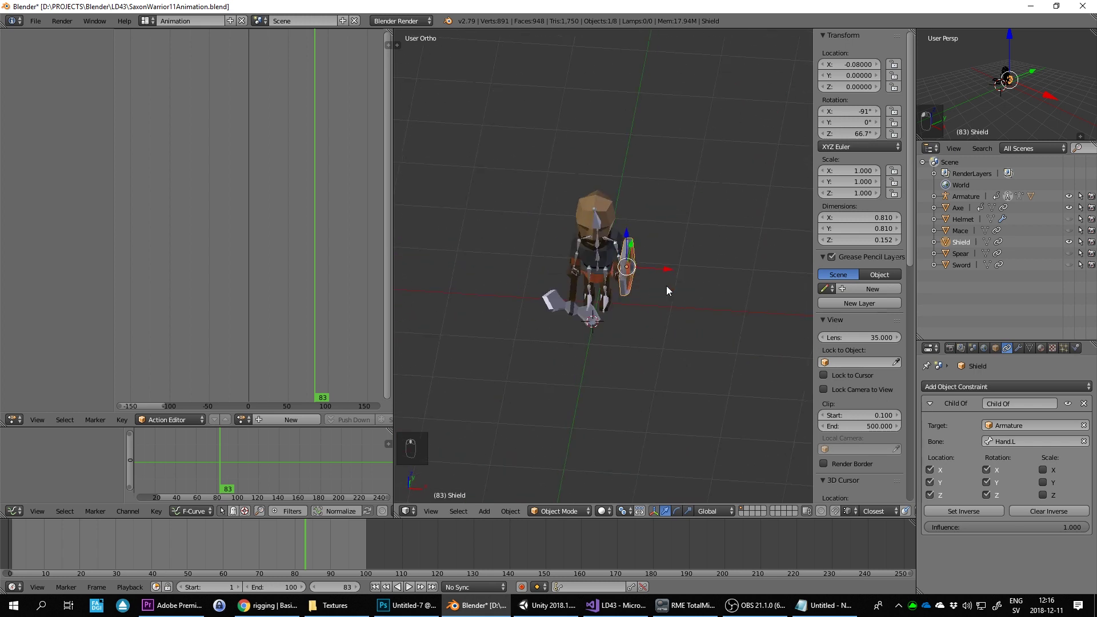
pyautogui.hotkey('ctrl', 's')
pyautogui.click(641, 252)
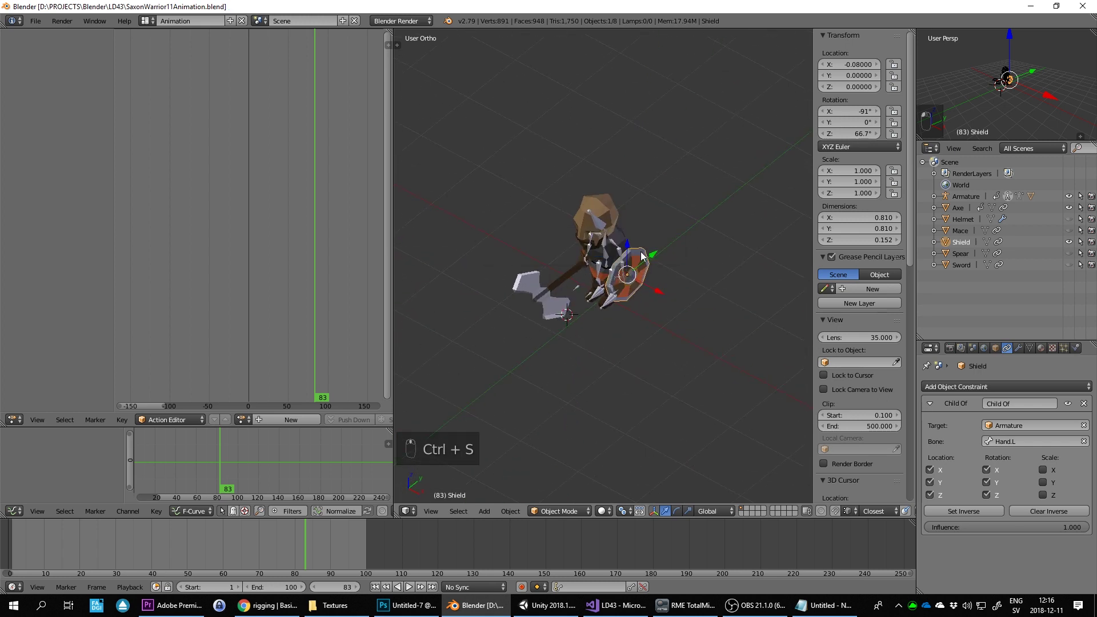
# Step: Unhide and select the Helmet, hiding the Shield
pyautogui.click(959, 231)
pyautogui.click(965, 221)
pyautogui.click(1069, 219)
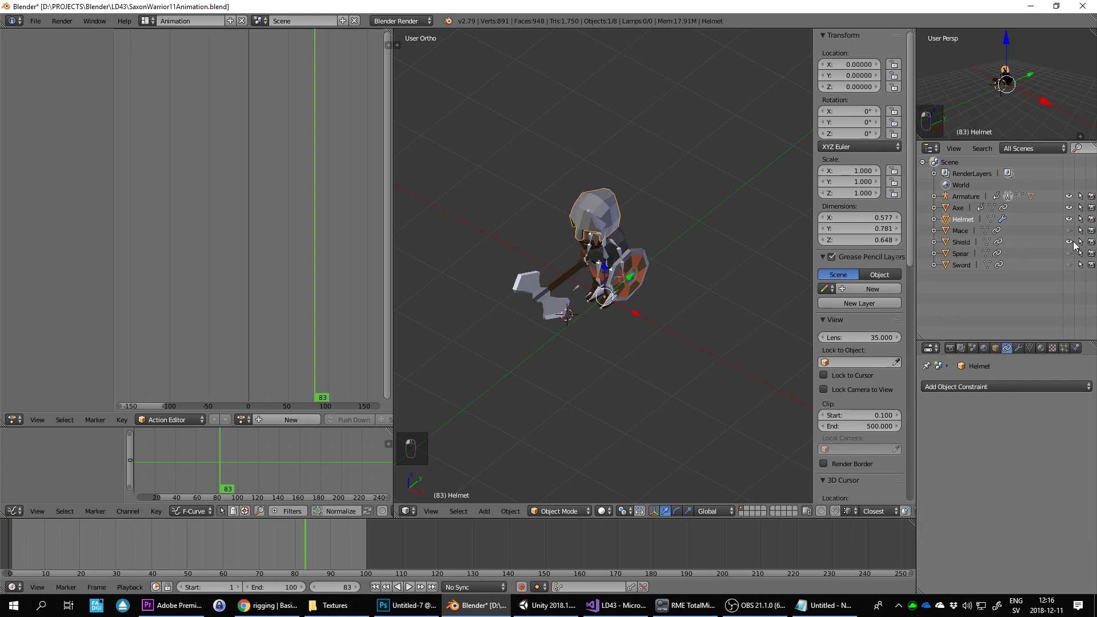
pyautogui.click(1069, 242)
pyautogui.press('KP_Add')
pyautogui.press('KP_Add')
# Step: Add a Child Of constraint to Armature's Head bone with scale disabled
pyautogui.click(1015, 396)
pyautogui.click(1047, 430)
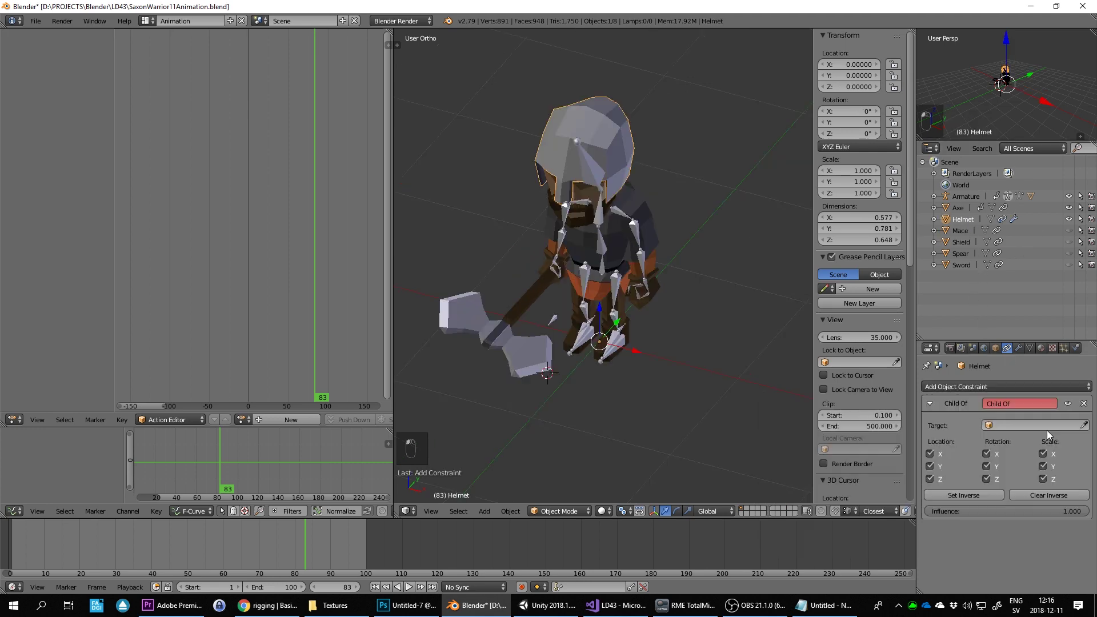
pyautogui.click(1026, 426)
pyautogui.write('ar')
pyautogui.click(1014, 442)
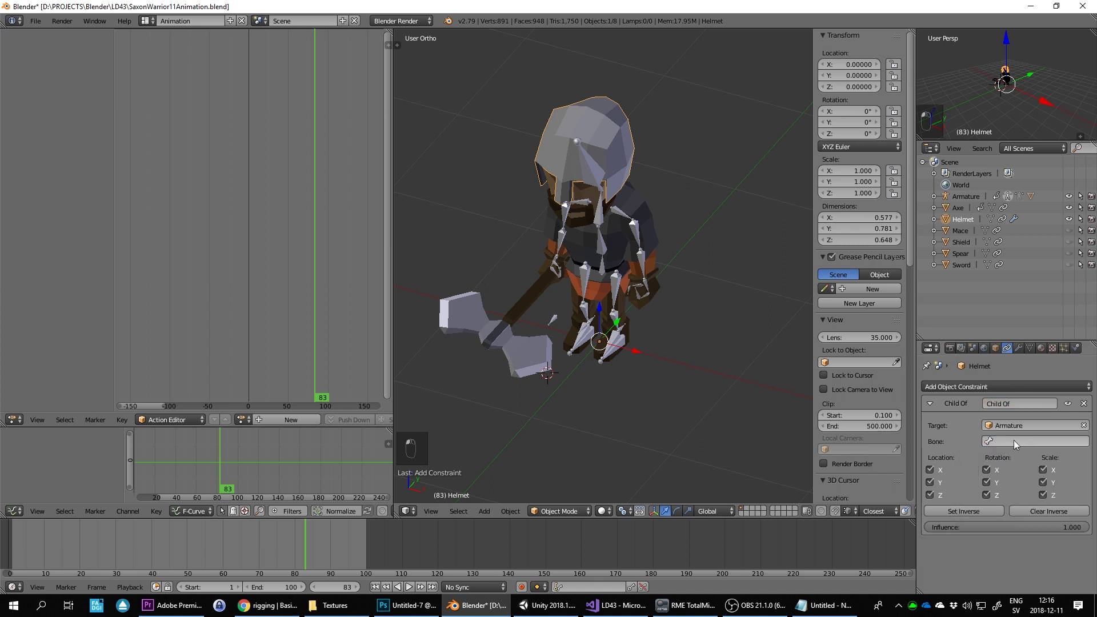
pyautogui.write('hea')
pyautogui.click(986, 457)
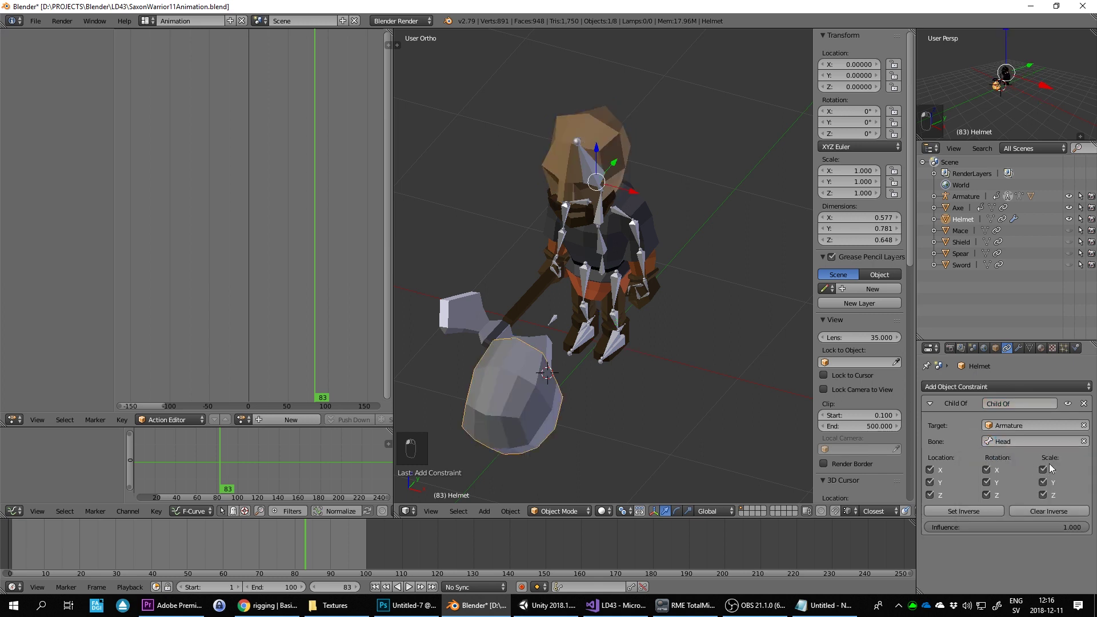
pyautogui.click(1046, 497)
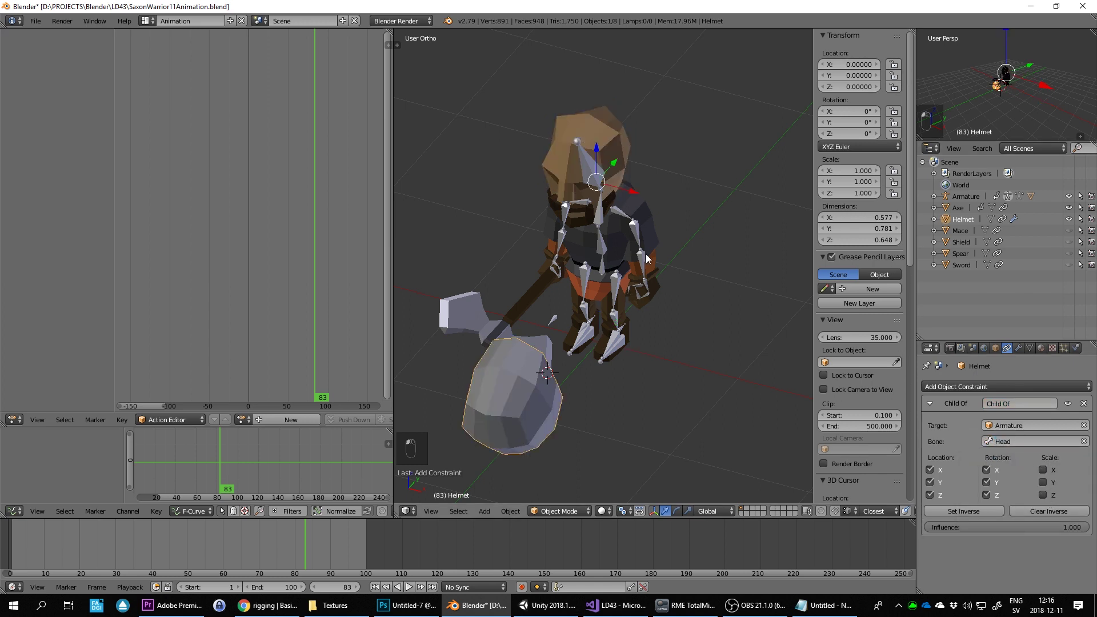
pyautogui.rightClick(520, 385)
pyautogui.moveTo(768, 269)
pyautogui.mouseDown(button='middle')
pyautogui.moveTo(658, 284)
pyautogui.moveTo(662, 266)
pyautogui.mouseUp(button='middle')
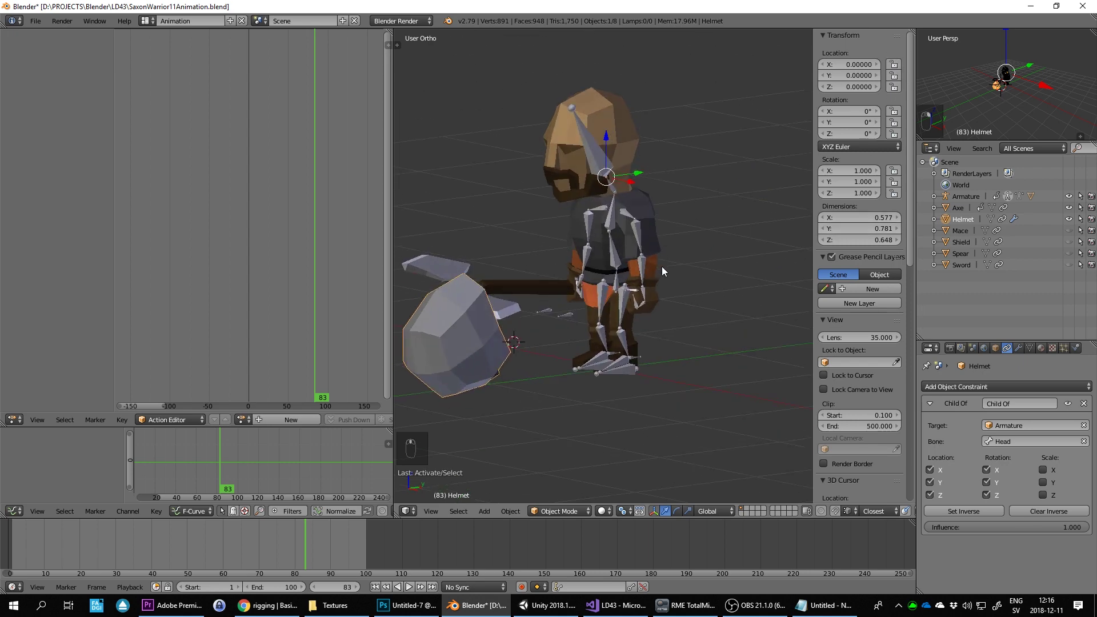
pyautogui.scroll(-2, 580, 323)
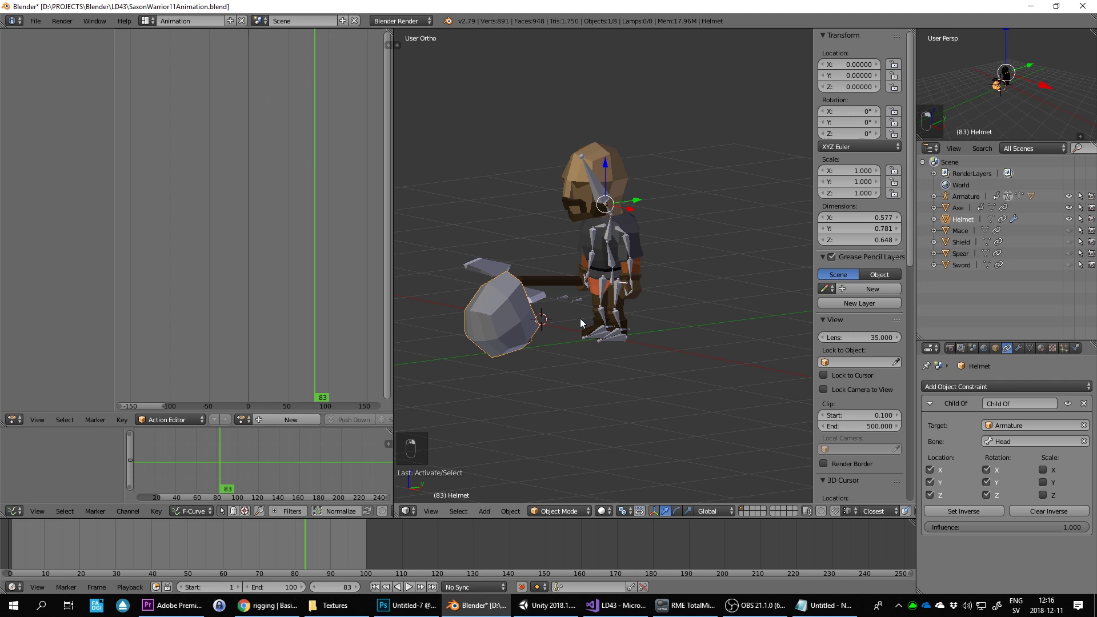
# Step: Reselect the helmet and switch to the Right Ortho side view
pyautogui.rightClick(601, 198)
pyautogui.rightClick(480, 335)
pyautogui.press('Tab')
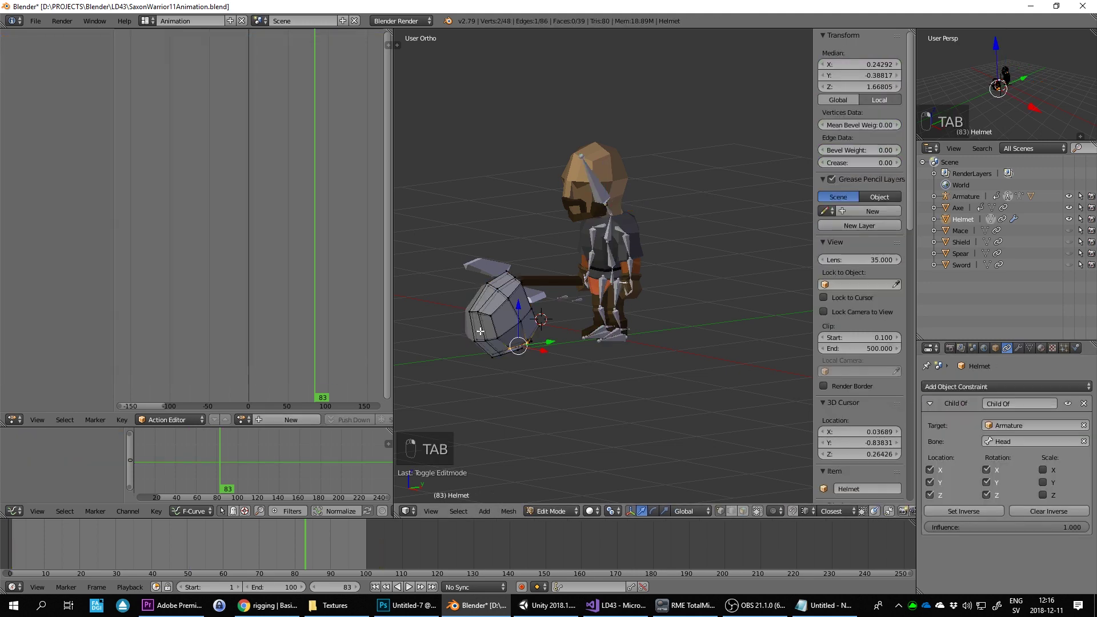
pyautogui.press('Tab')
pyautogui.press('Tab')
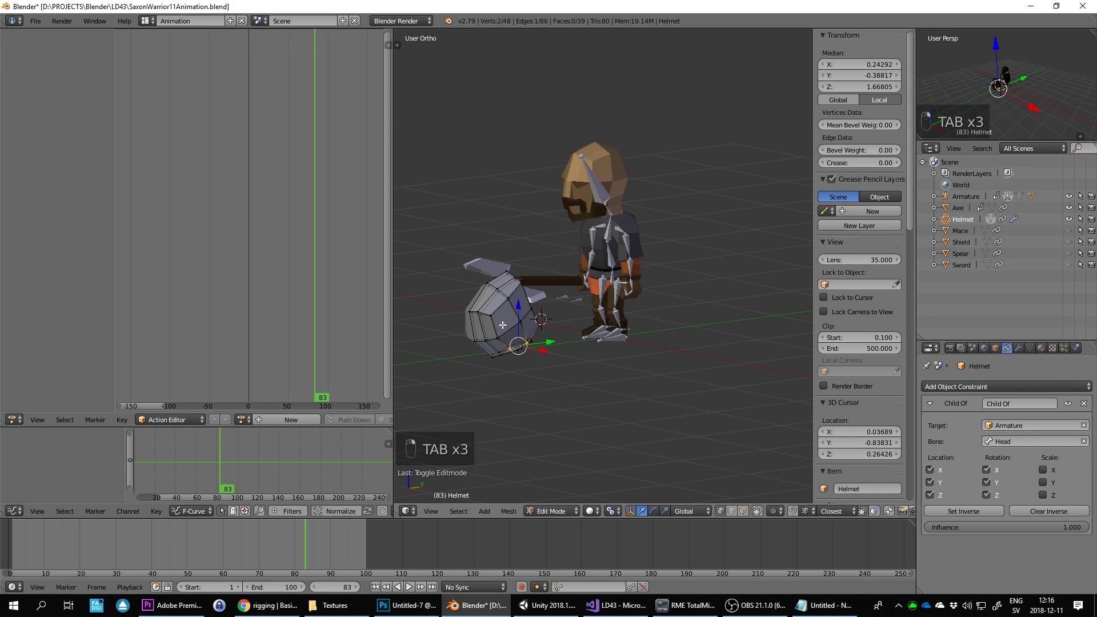
pyautogui.press('Tab')
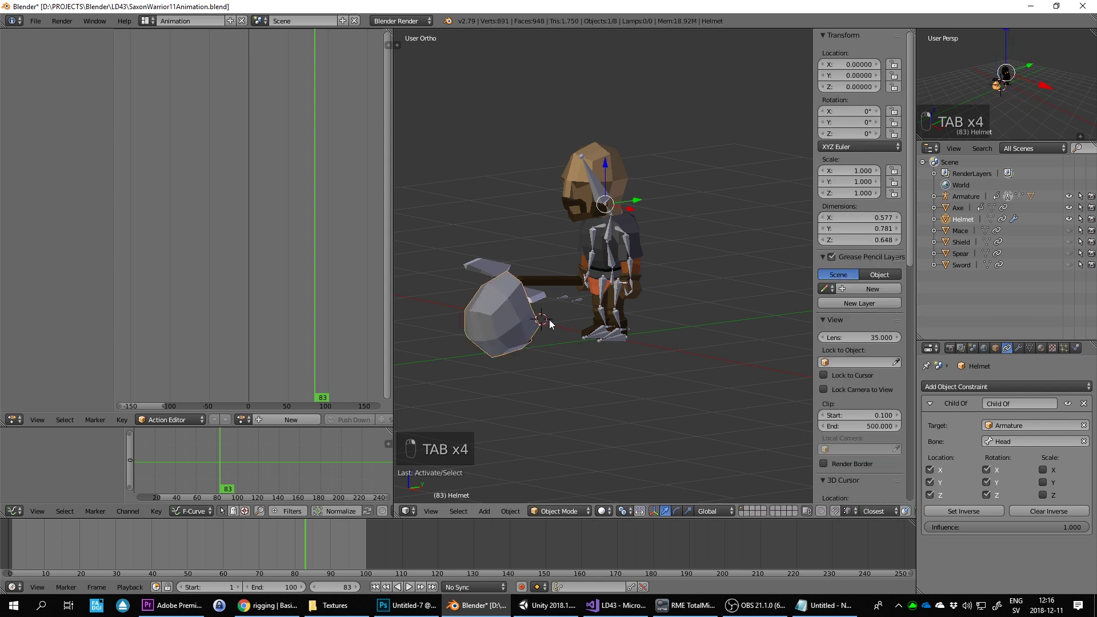
pyautogui.moveTo(550, 323); pyautogui.dragTo(551, 332, button='middle')
pyautogui.rightClick(586, 183)
pyautogui.rightClick(513, 327)
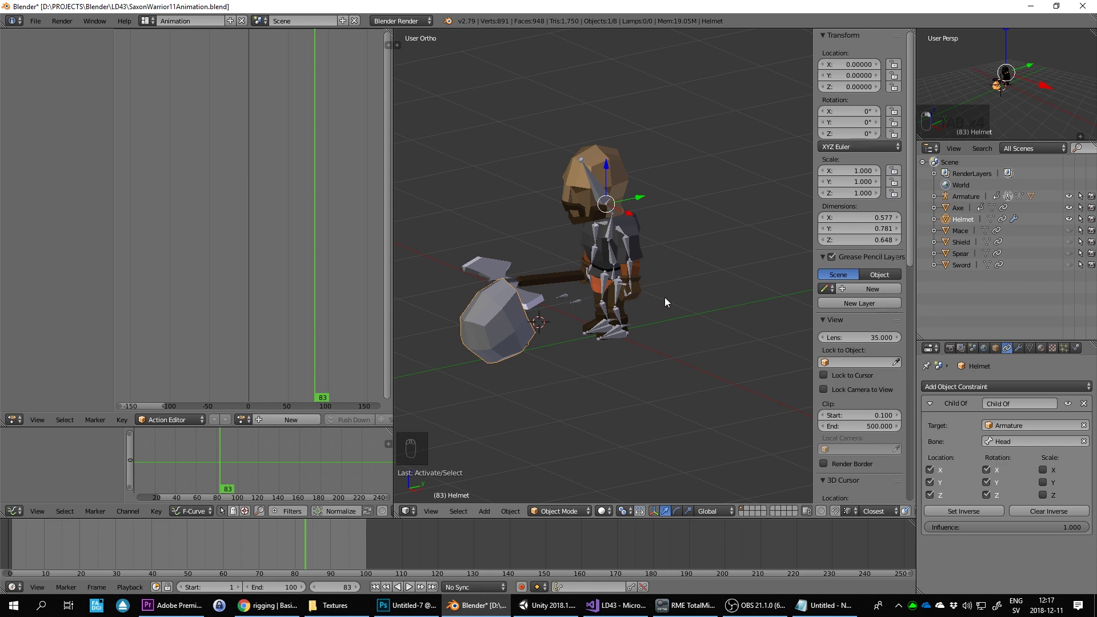
pyautogui.press('KP_1')
pyautogui.press('KP_3')
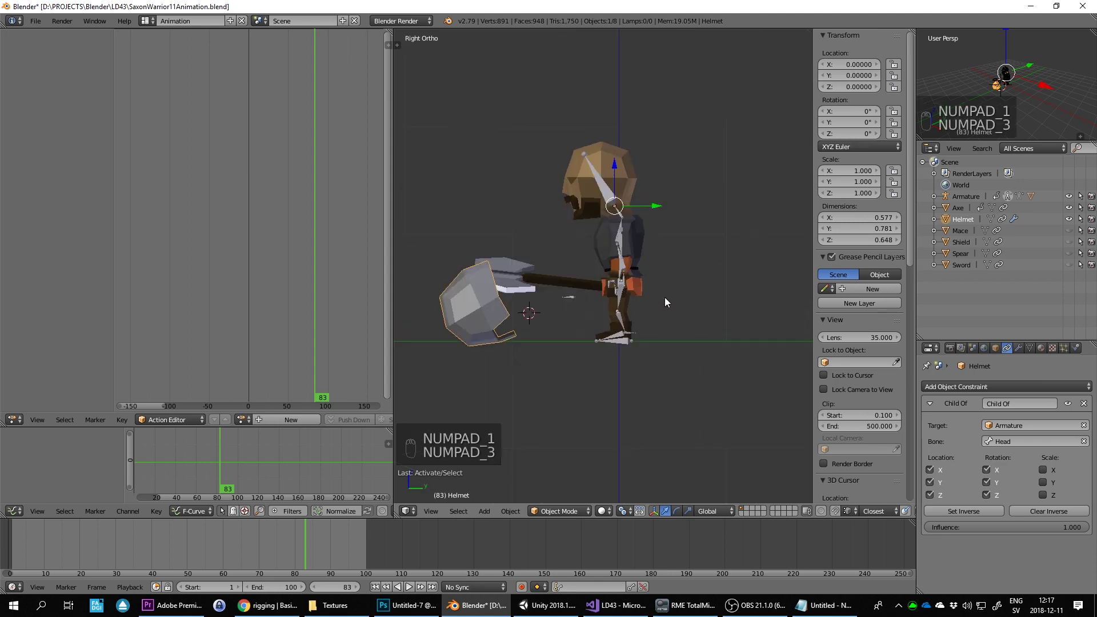
pyautogui.press('r')
pyautogui.rightClick(739, 279)
pyautogui.press('Tab')
pyautogui.press('Tab')
pyautogui.press('Tab')
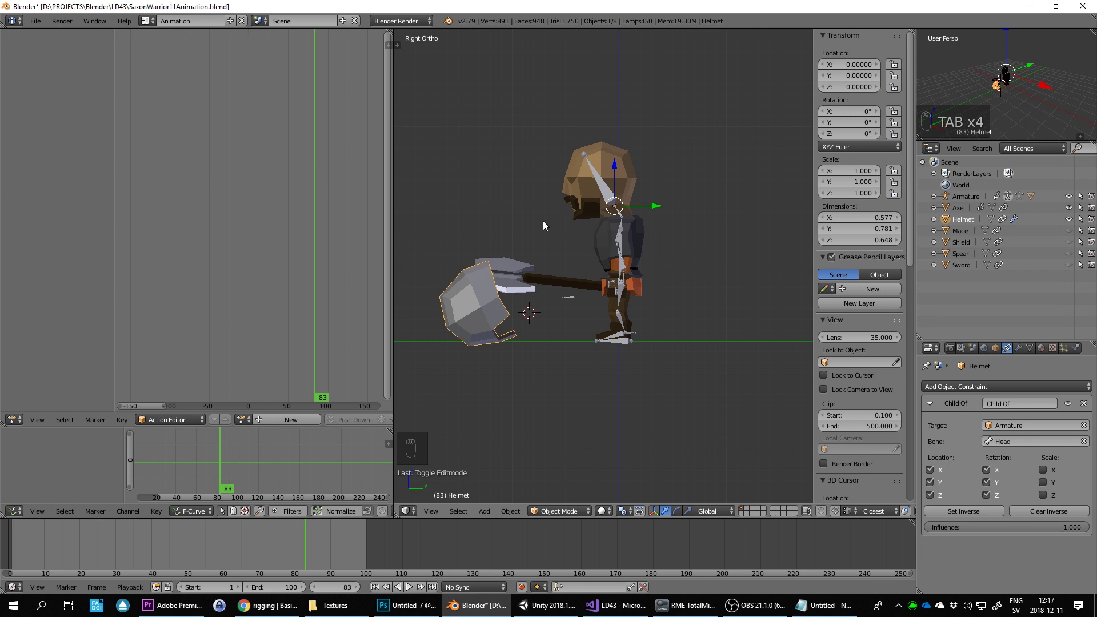
# Step: Rotate the helmet upright over the head after undoing a trial move
pyautogui.press('g')
pyautogui.click(648, 146)
pyautogui.press('r')
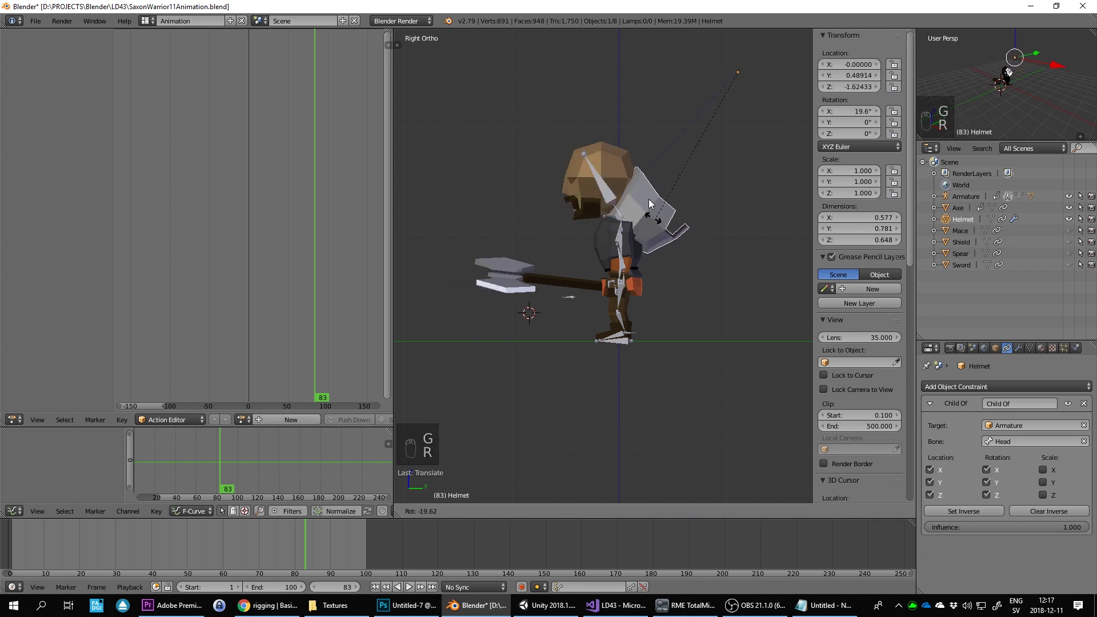
pyautogui.rightClick(754, 162)
pyautogui.hotkey('ctrl', 'z')
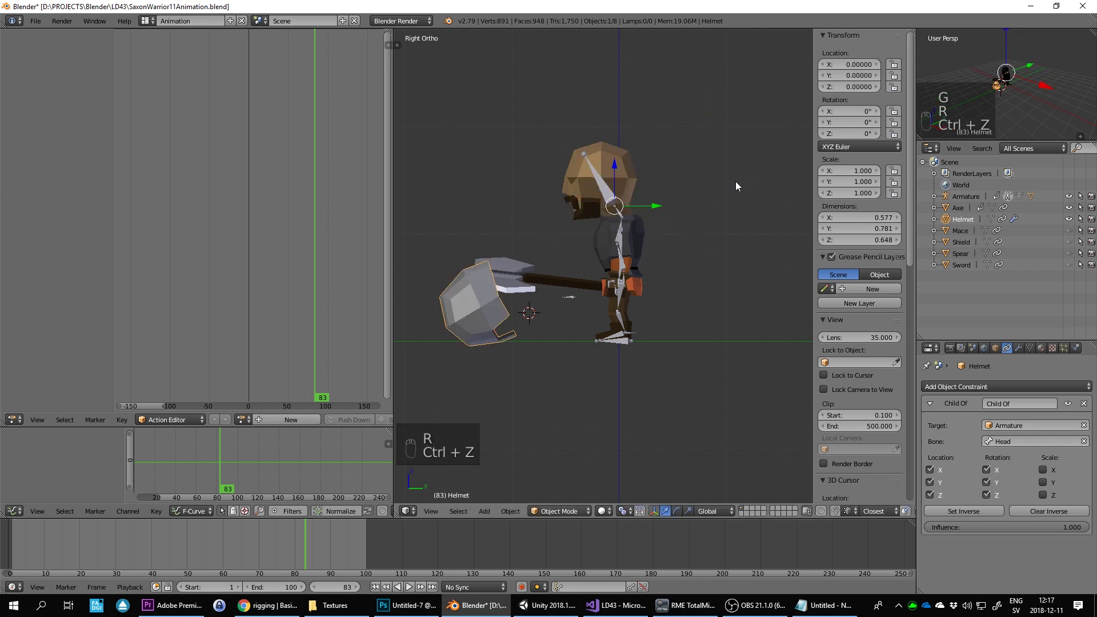
pyautogui.press('r')
pyautogui.click(527, 336)
# Step: Move and rotate the helmet until it sits on the character's head
pyautogui.press('g')
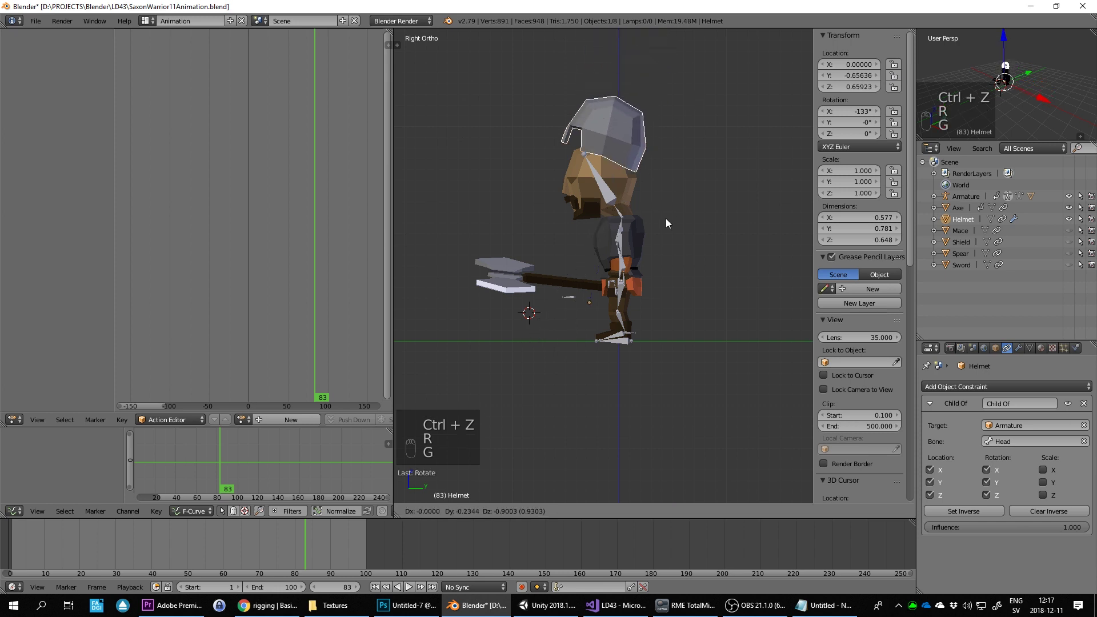
pyautogui.click(669, 249)
pyautogui.press('r')
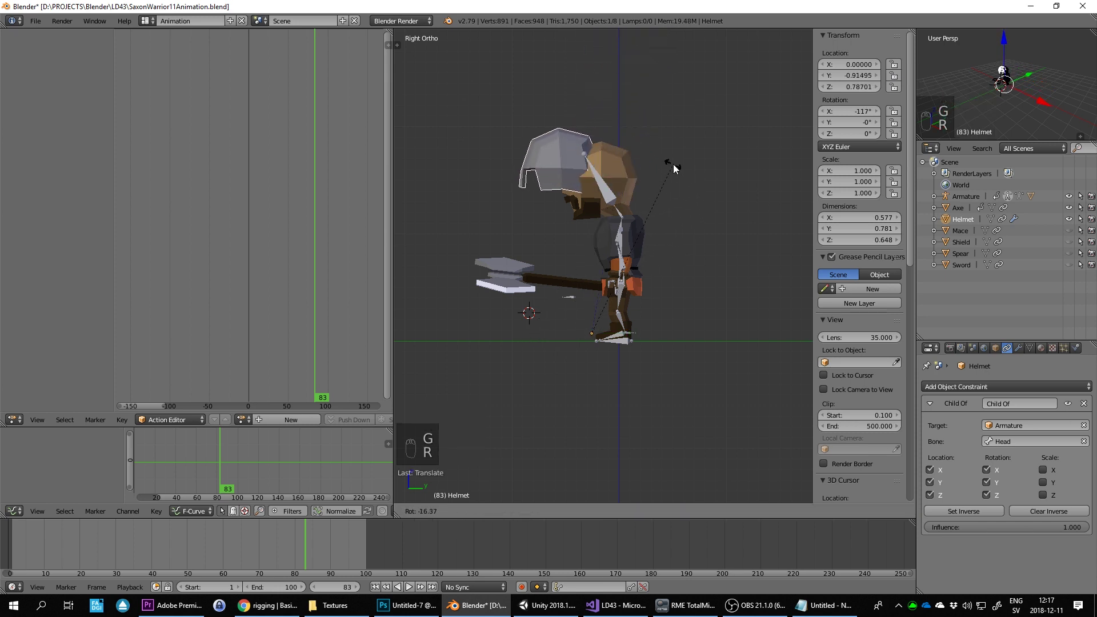
pyautogui.click(673, 164)
pyautogui.press('g')
pyautogui.click(715, 170)
pyautogui.scroll(5, 701, 173)
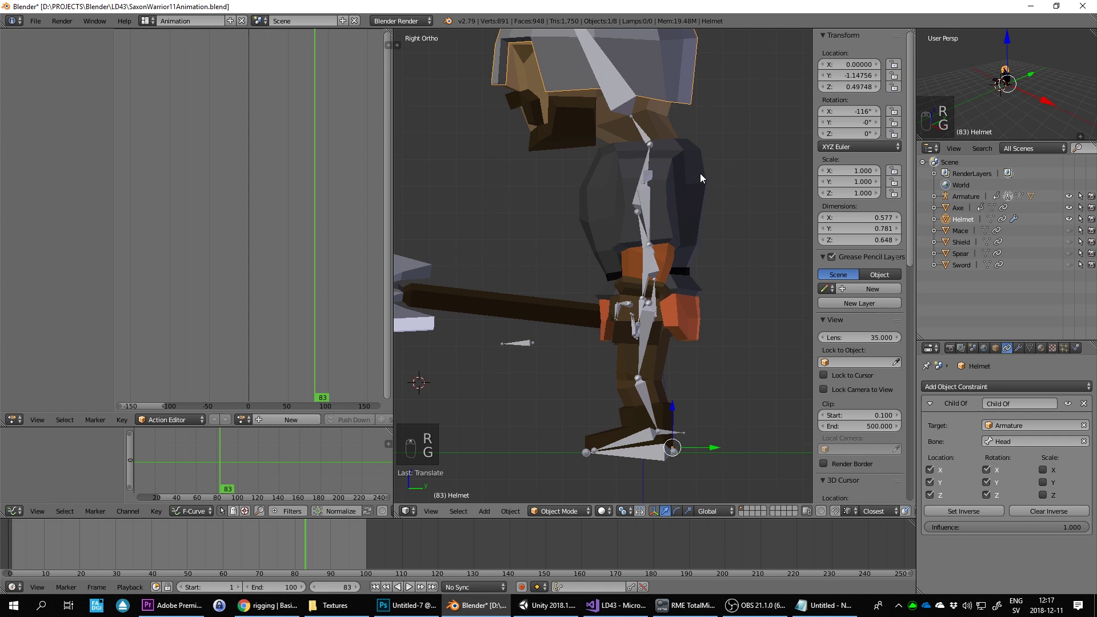
pyautogui.keyDown('shift'); pyautogui.scroll(4, 700, 199); pyautogui.keyUp('shift')
pyautogui.press('g')
pyautogui.press('g')
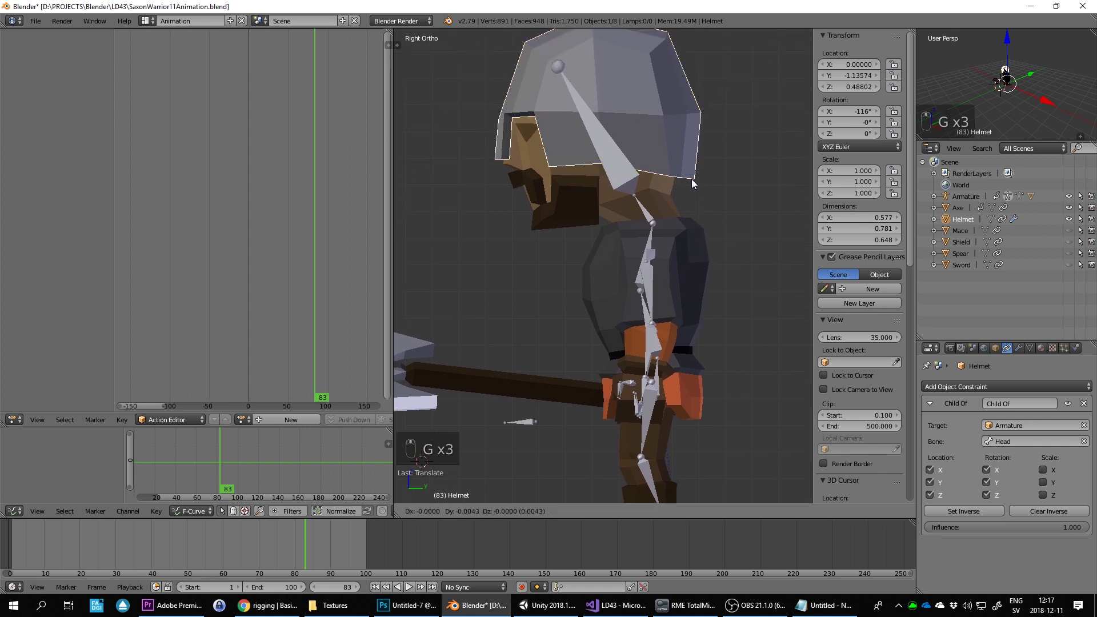
pyautogui.click(691, 180)
pyautogui.scroll(-3, 690, 179)
pyautogui.moveTo(685, 168); pyautogui.dragTo(660, 207, button='middle')
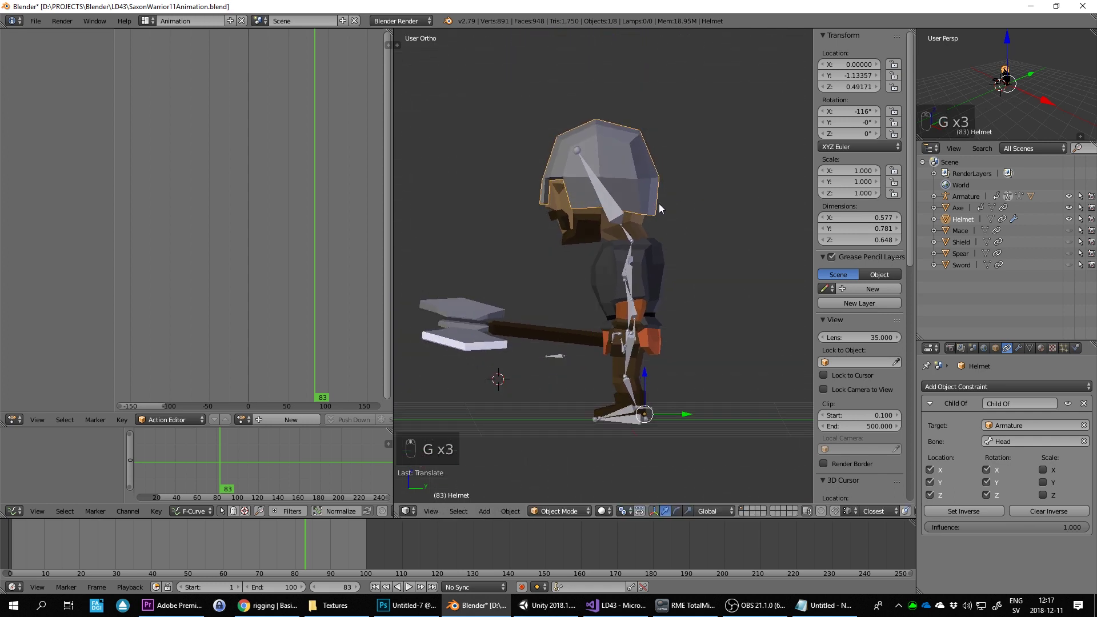
# Step: Apply the helmet's location and rotation with Ctrl+A so both read zero
pyautogui.hotkey('ctrl', 'a')
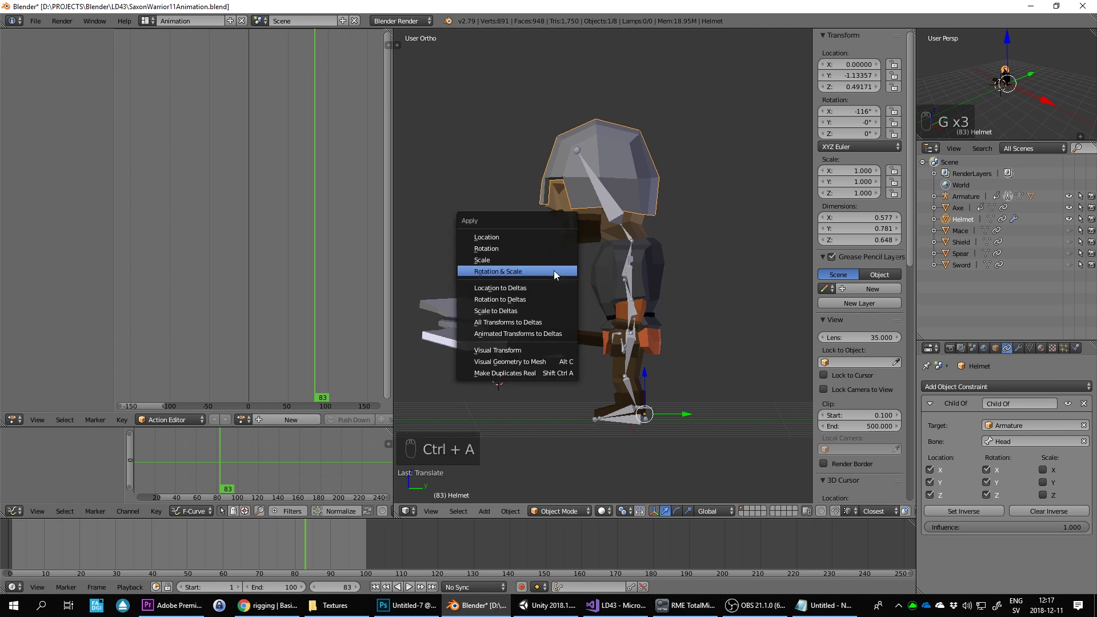
pyautogui.click(519, 237)
pyautogui.hotkey('ctrl', 'a')
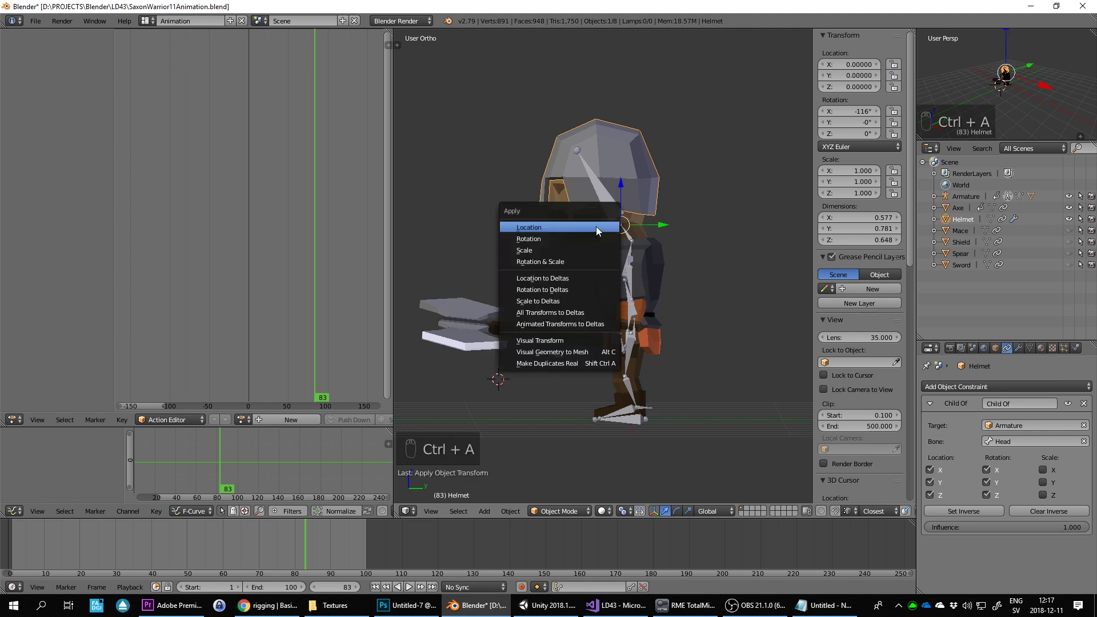
pyautogui.click(593, 240)
pyautogui.scroll(-3, 671, 221)
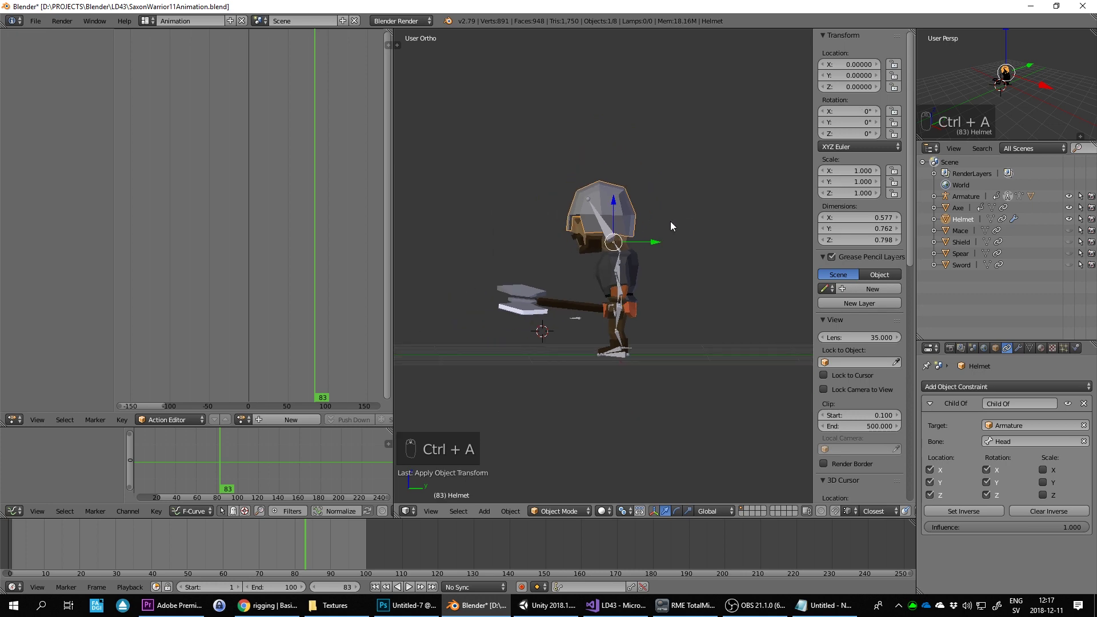
pyautogui.press('KP_1')
pyautogui.press('KP_3')
pyautogui.rightClick(612, 269)
pyautogui.press('Tab')
pyautogui.press('Tab')
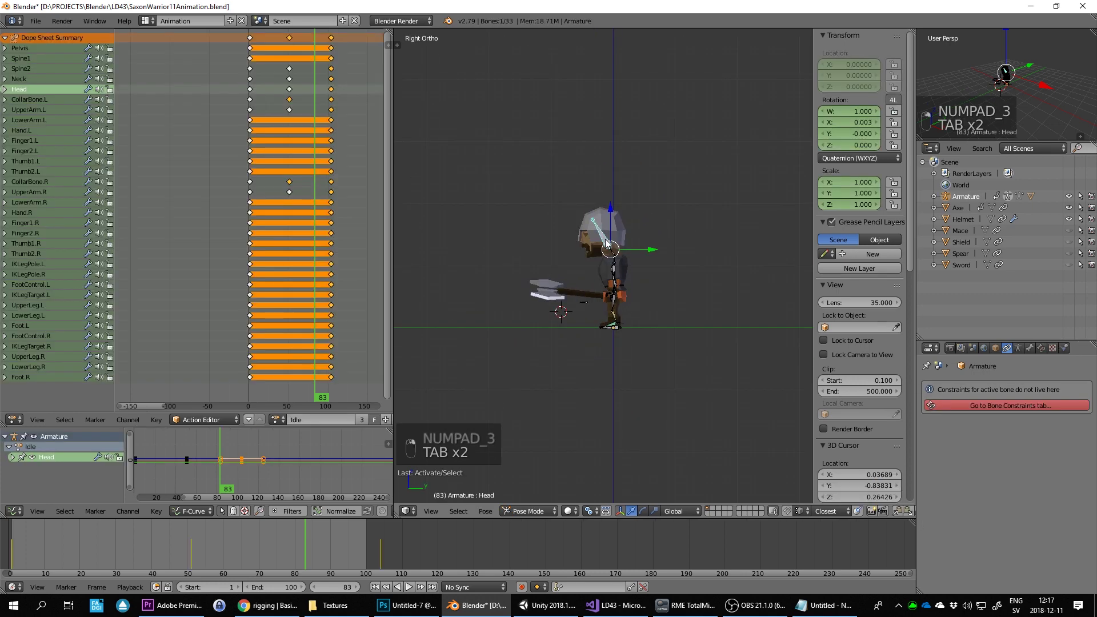
pyautogui.press('r')
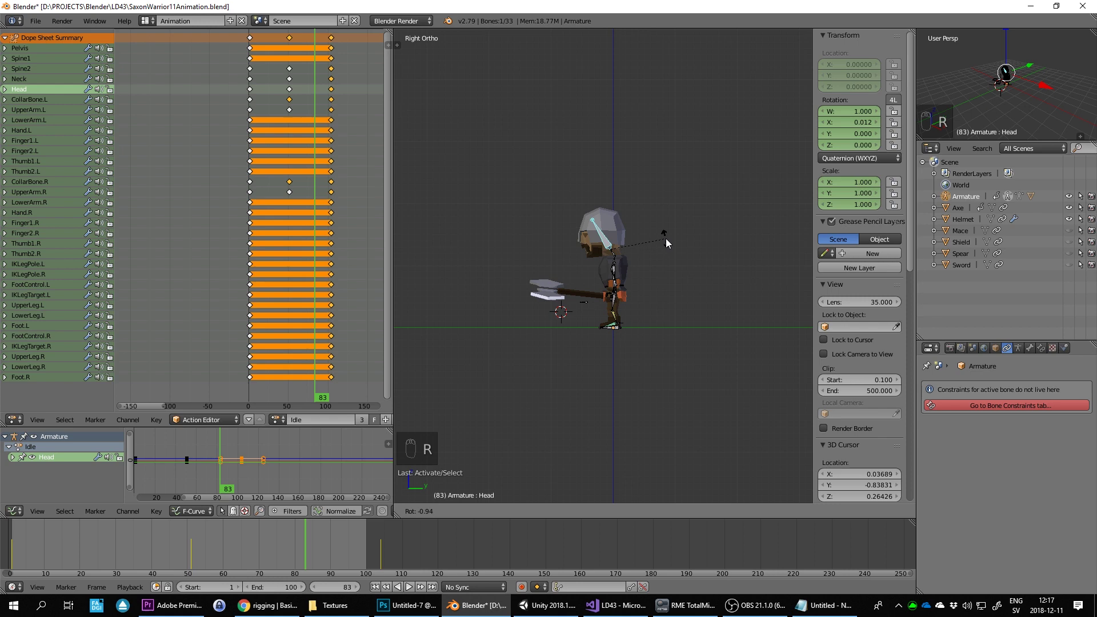
pyautogui.click(667, 238)
pyautogui.moveTo(667, 238)
pyautogui.mouseDown(button='middle')
pyautogui.moveTo(626, 226)
pyautogui.moveTo(790, 234)
pyautogui.mouseUp(button='middle')
pyautogui.scroll(3, 708, 218)
pyautogui.scroll(2, 708, 217)
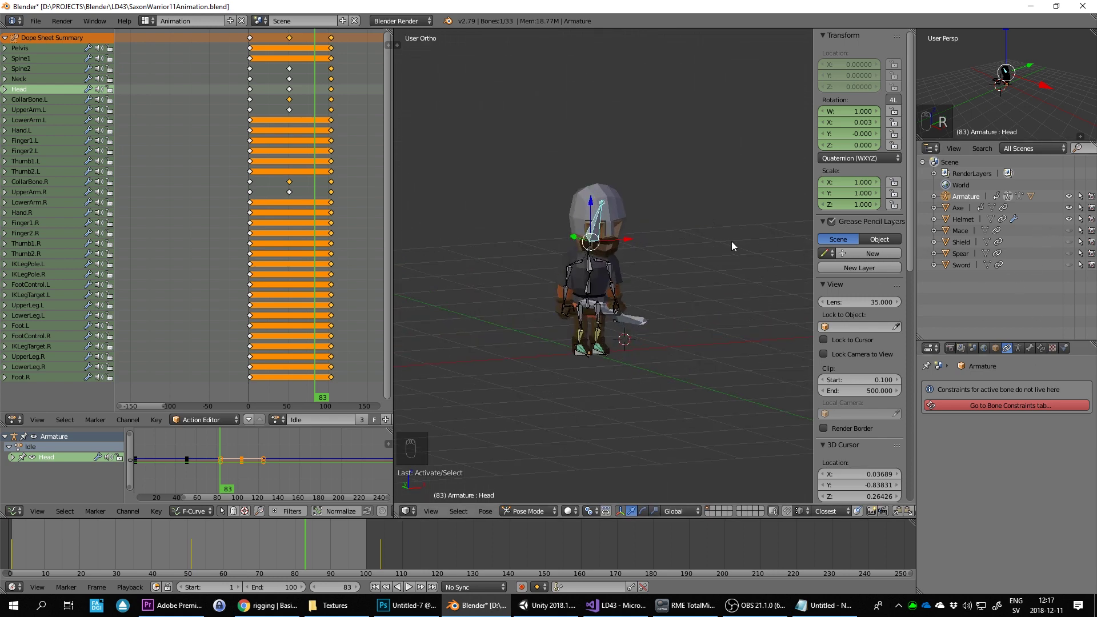
pyautogui.press('KP_1')
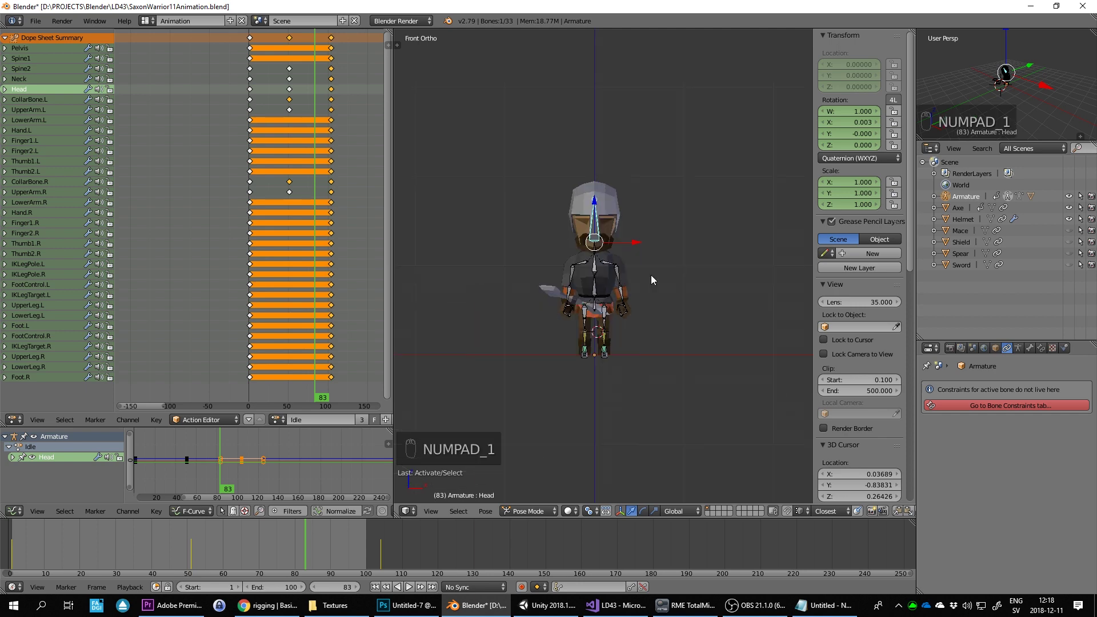
pyautogui.press('KP_3')
pyautogui.press('KP_1')
pyautogui.scroll(3, 650, 276)
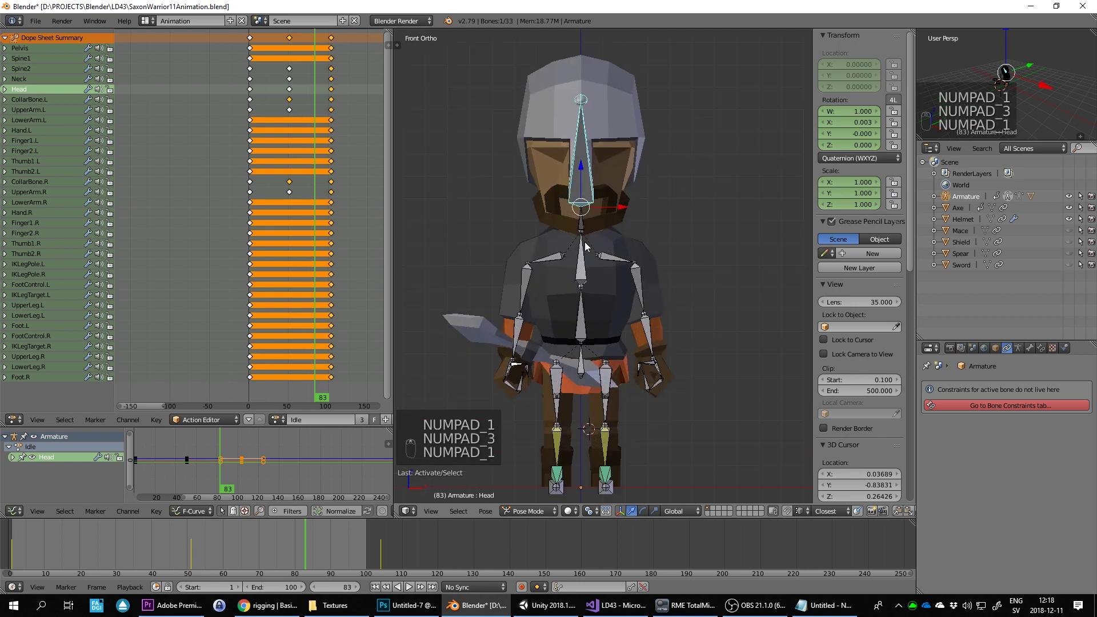
pyautogui.moveTo(585, 242)
pyautogui.mouseDown(button='middle')
pyautogui.moveTo(575, 219)
pyautogui.moveTo(605, 204)
pyautogui.mouseUp(button='middle')
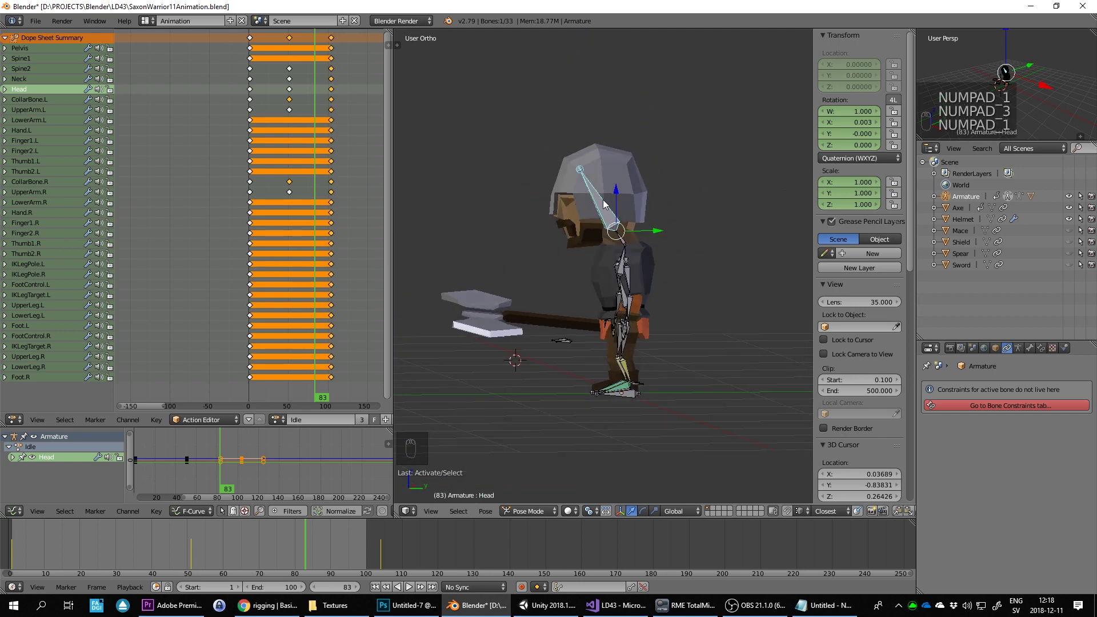